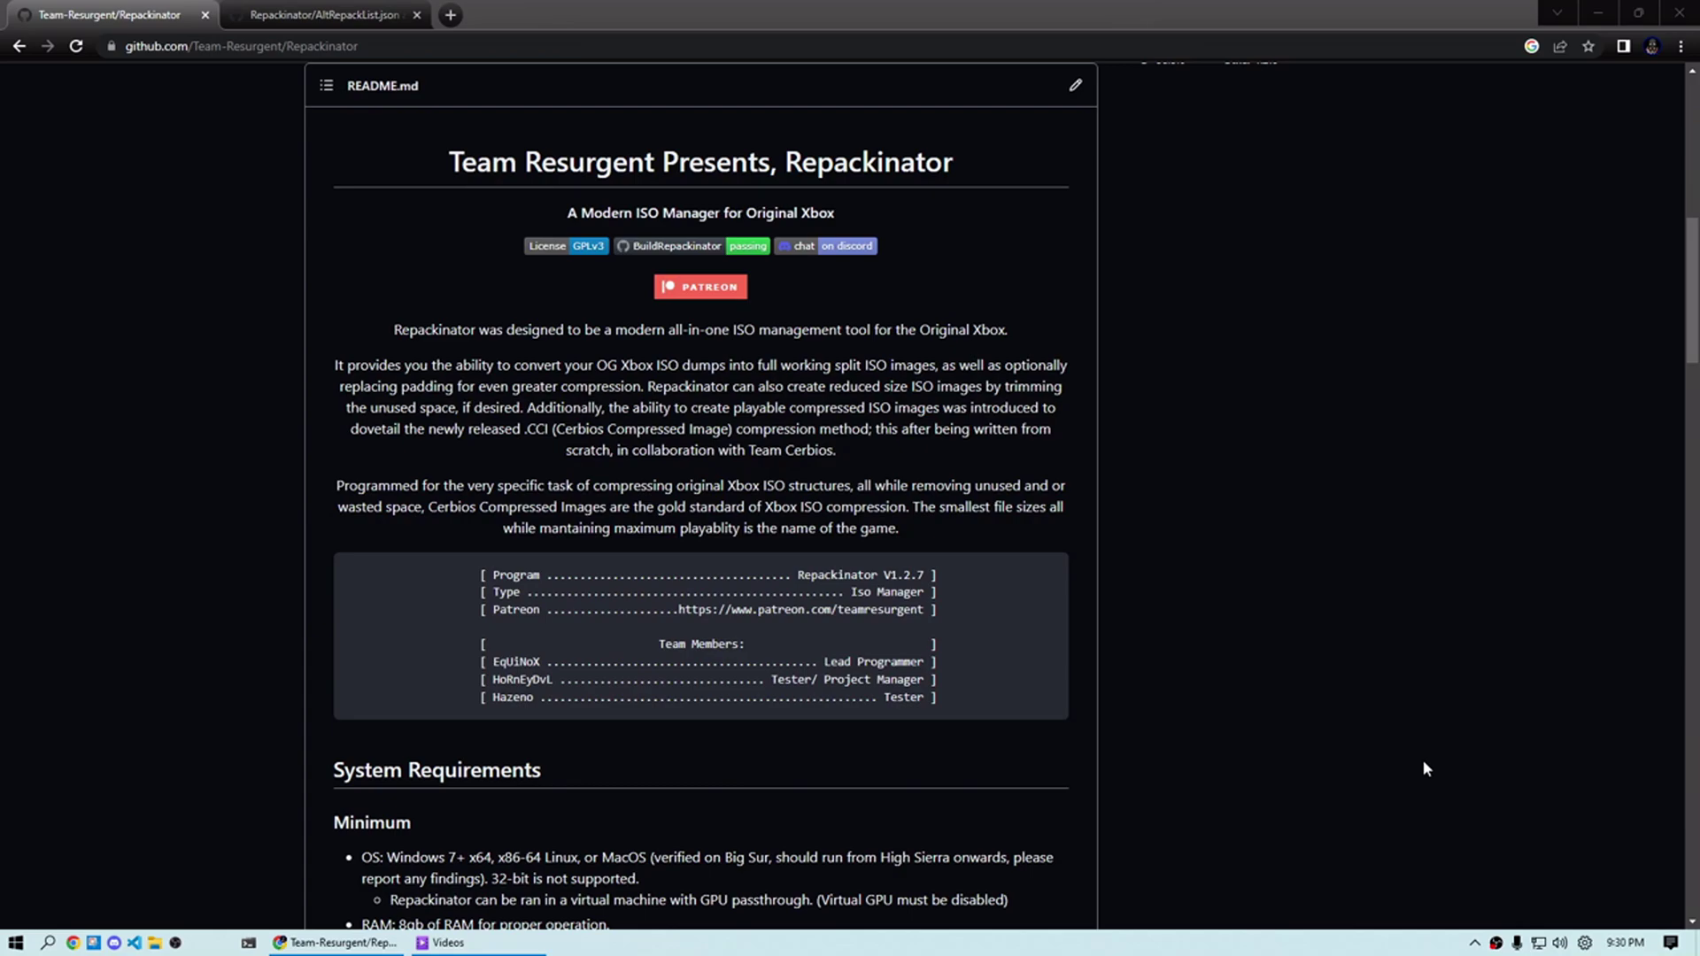
# Examine the Silent Hill 2 entries in Repackinator's AltRepackList.json on GitHub
pyautogui.click(354, 25)
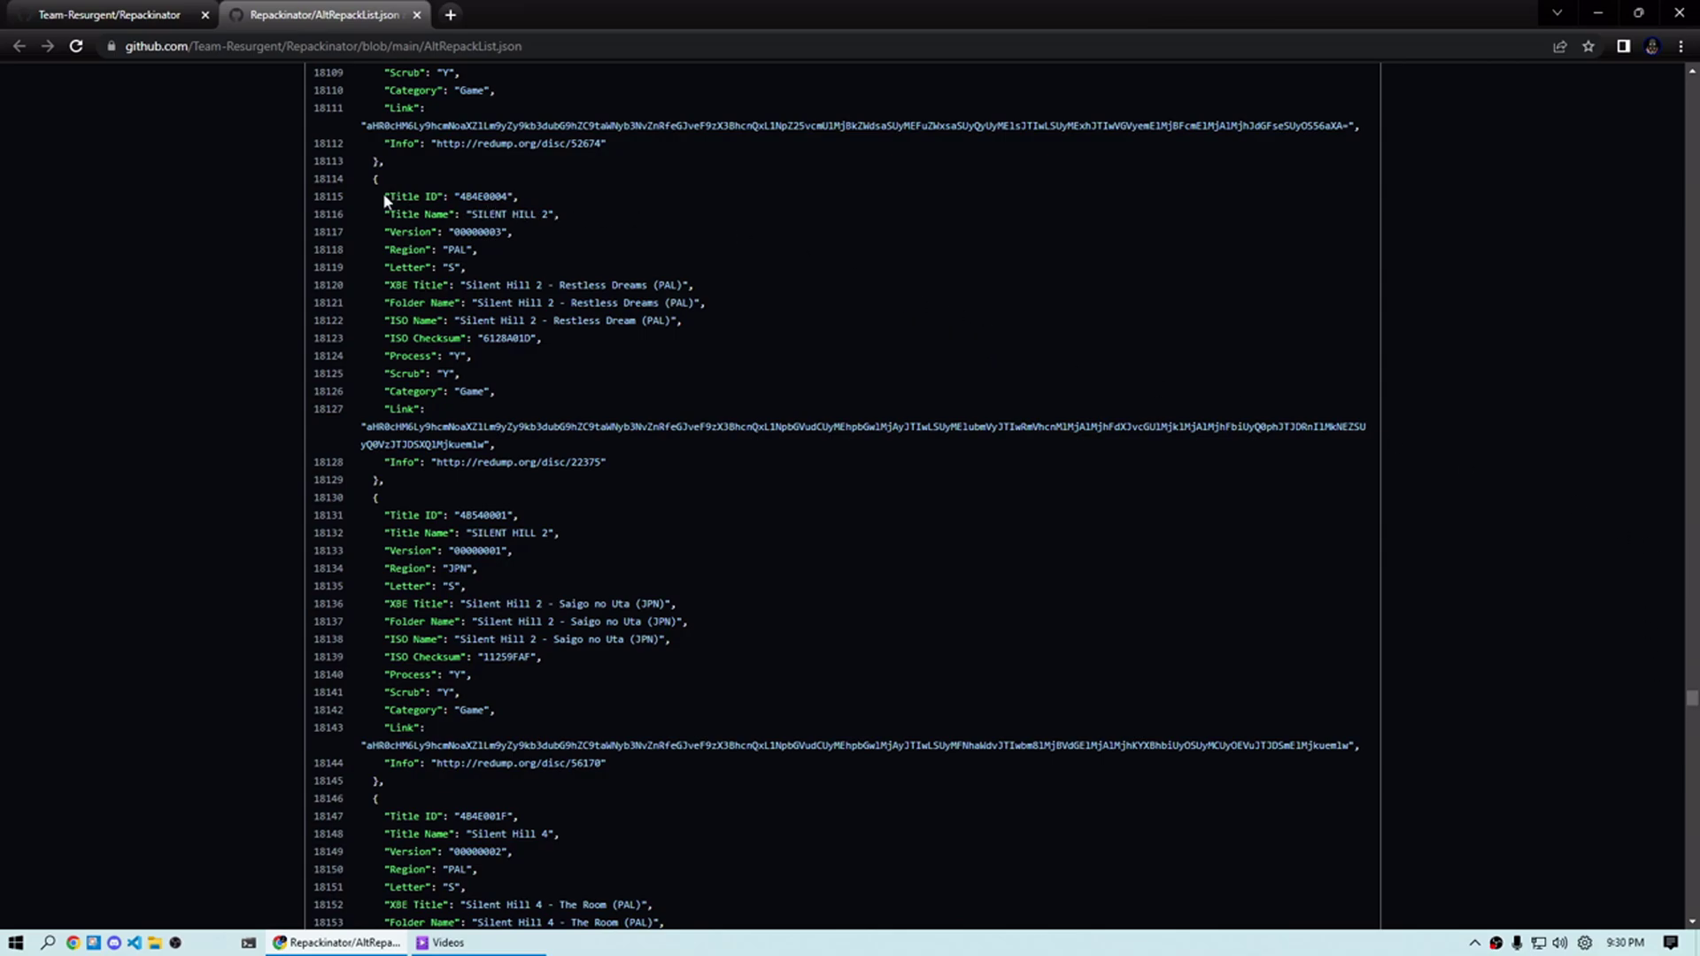
pyautogui.moveTo(384, 196); pyautogui.dragTo(673, 588)
pyautogui.scroll(8, 832, 650)
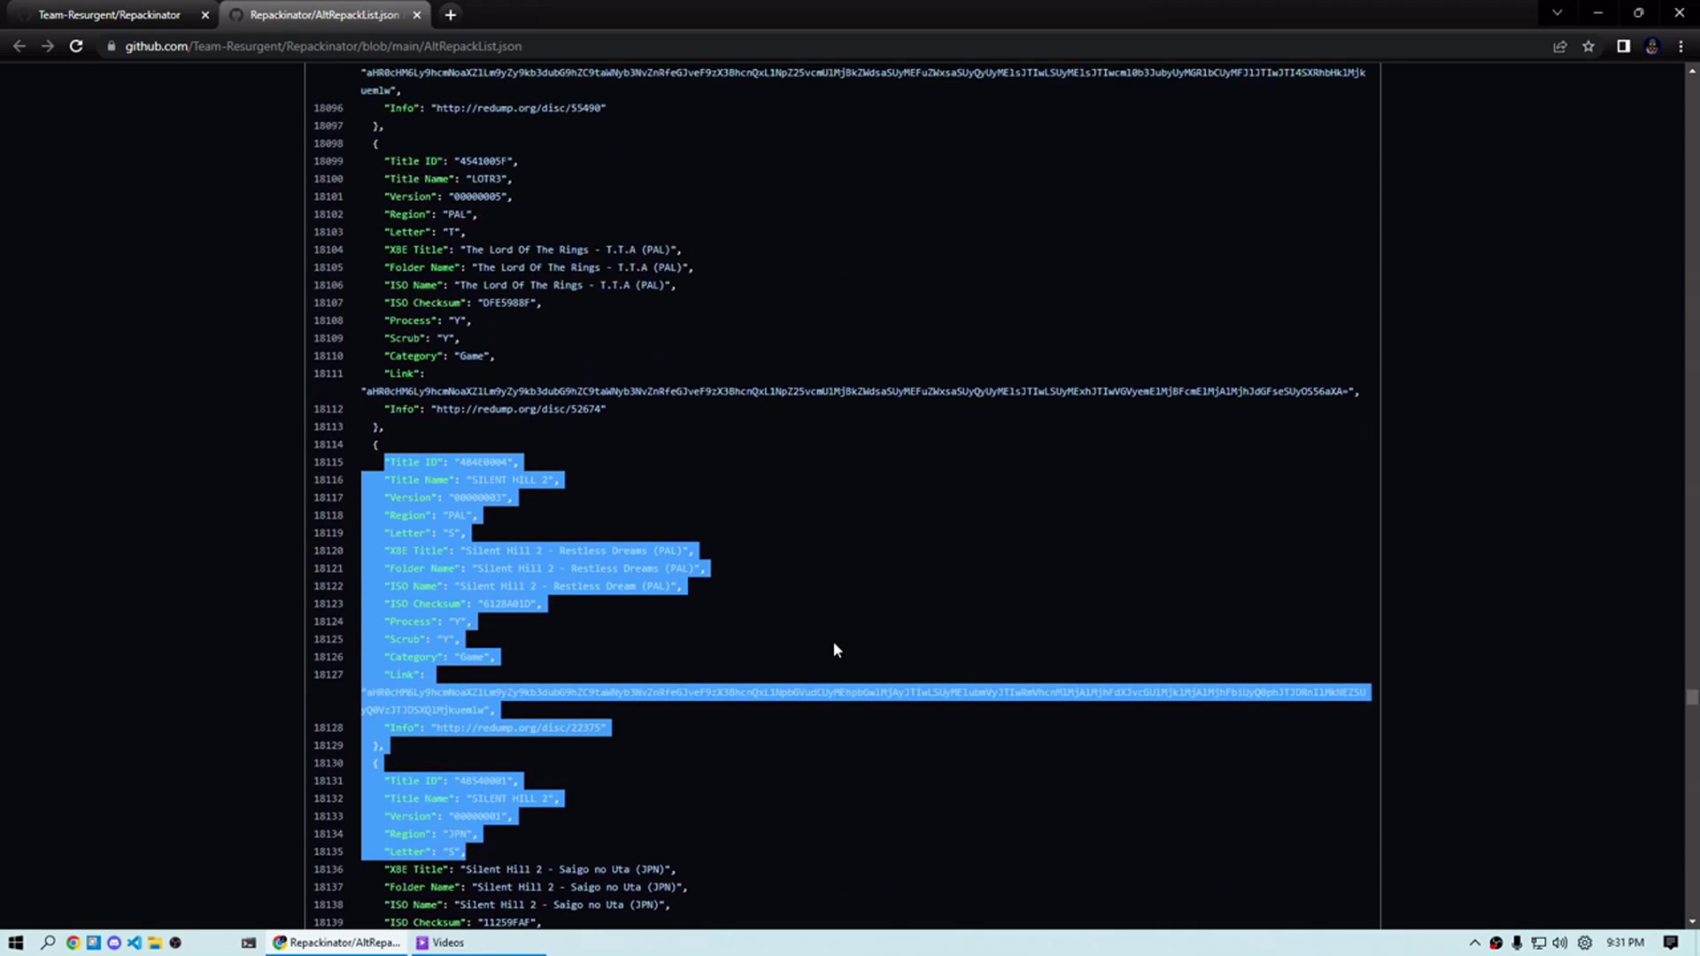
pyautogui.scroll(-6, 832, 649)
pyautogui.click(894, 606)
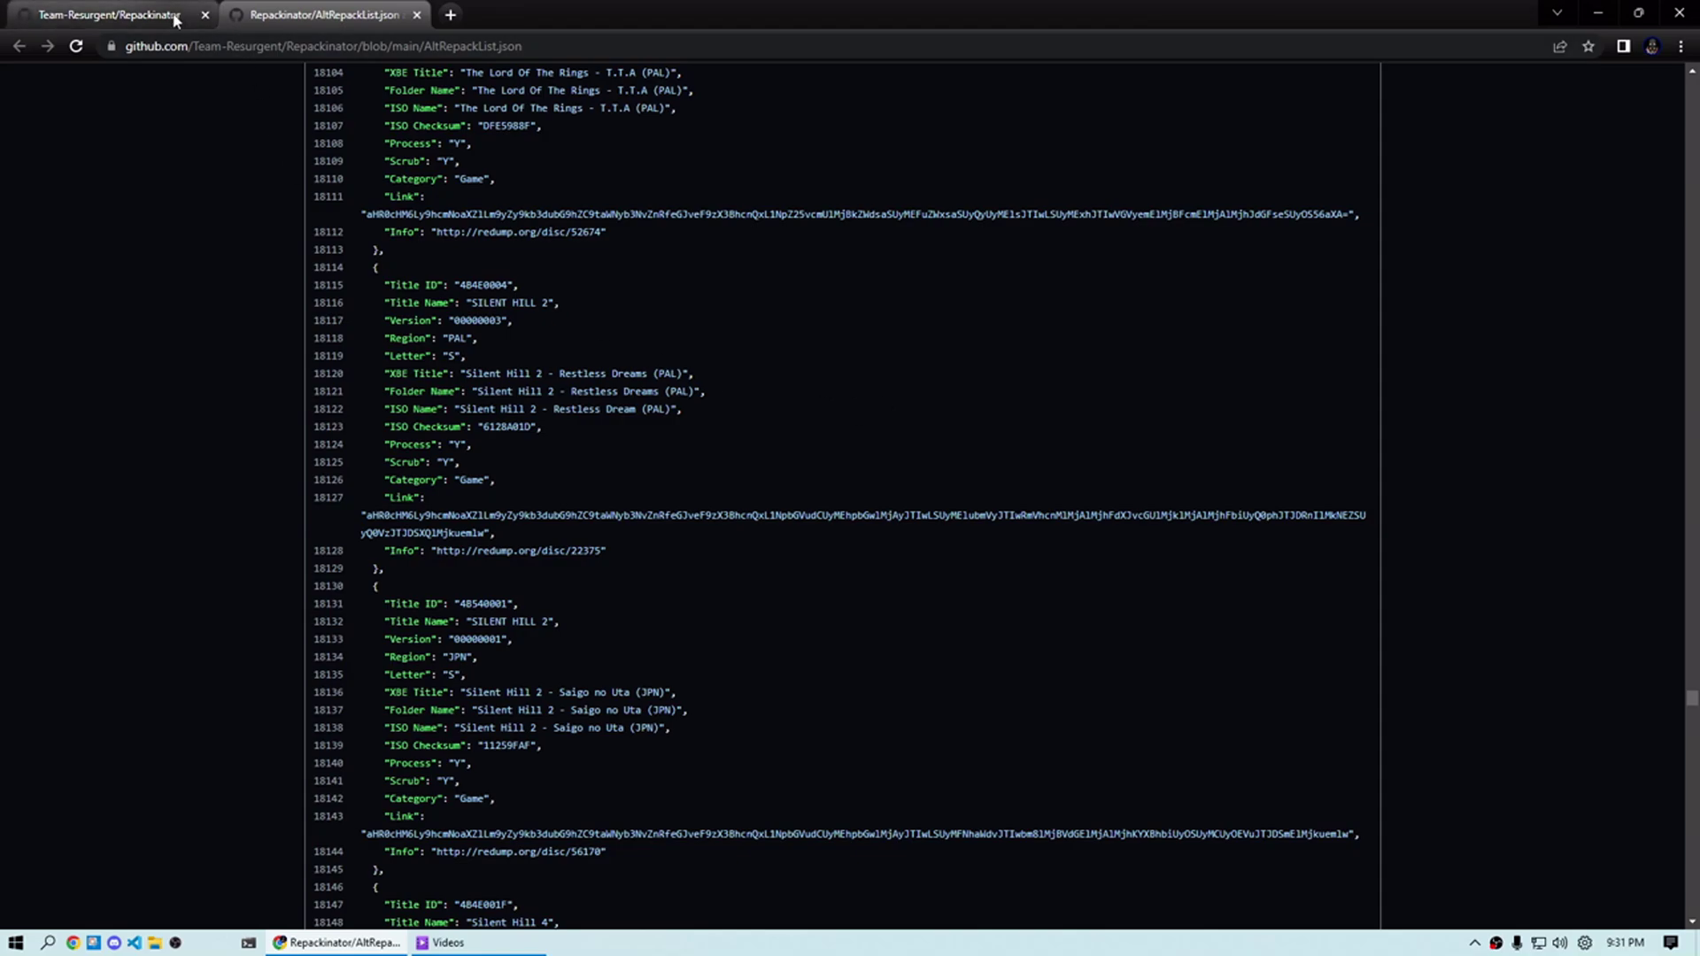
# Read the Repackinator README, covering system requirements, core features, known issues, GUI functionality, command-line use and the context menu
pyautogui.click(109, 14)
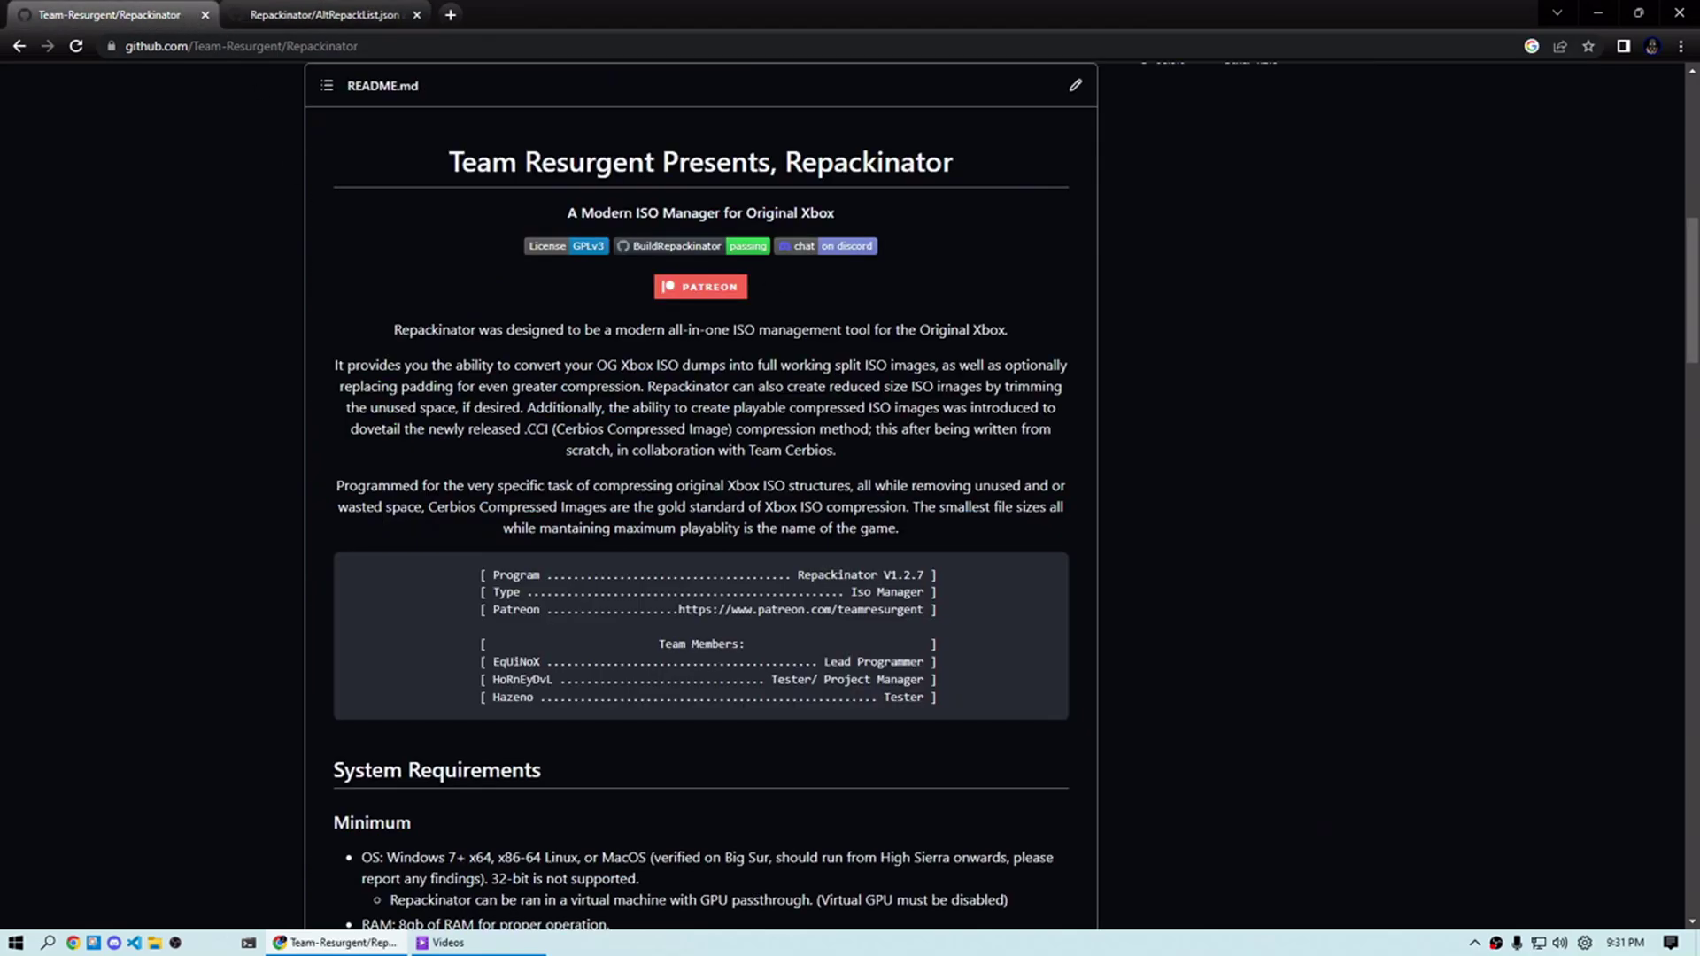
pyautogui.scroll(-4, 699, 286)
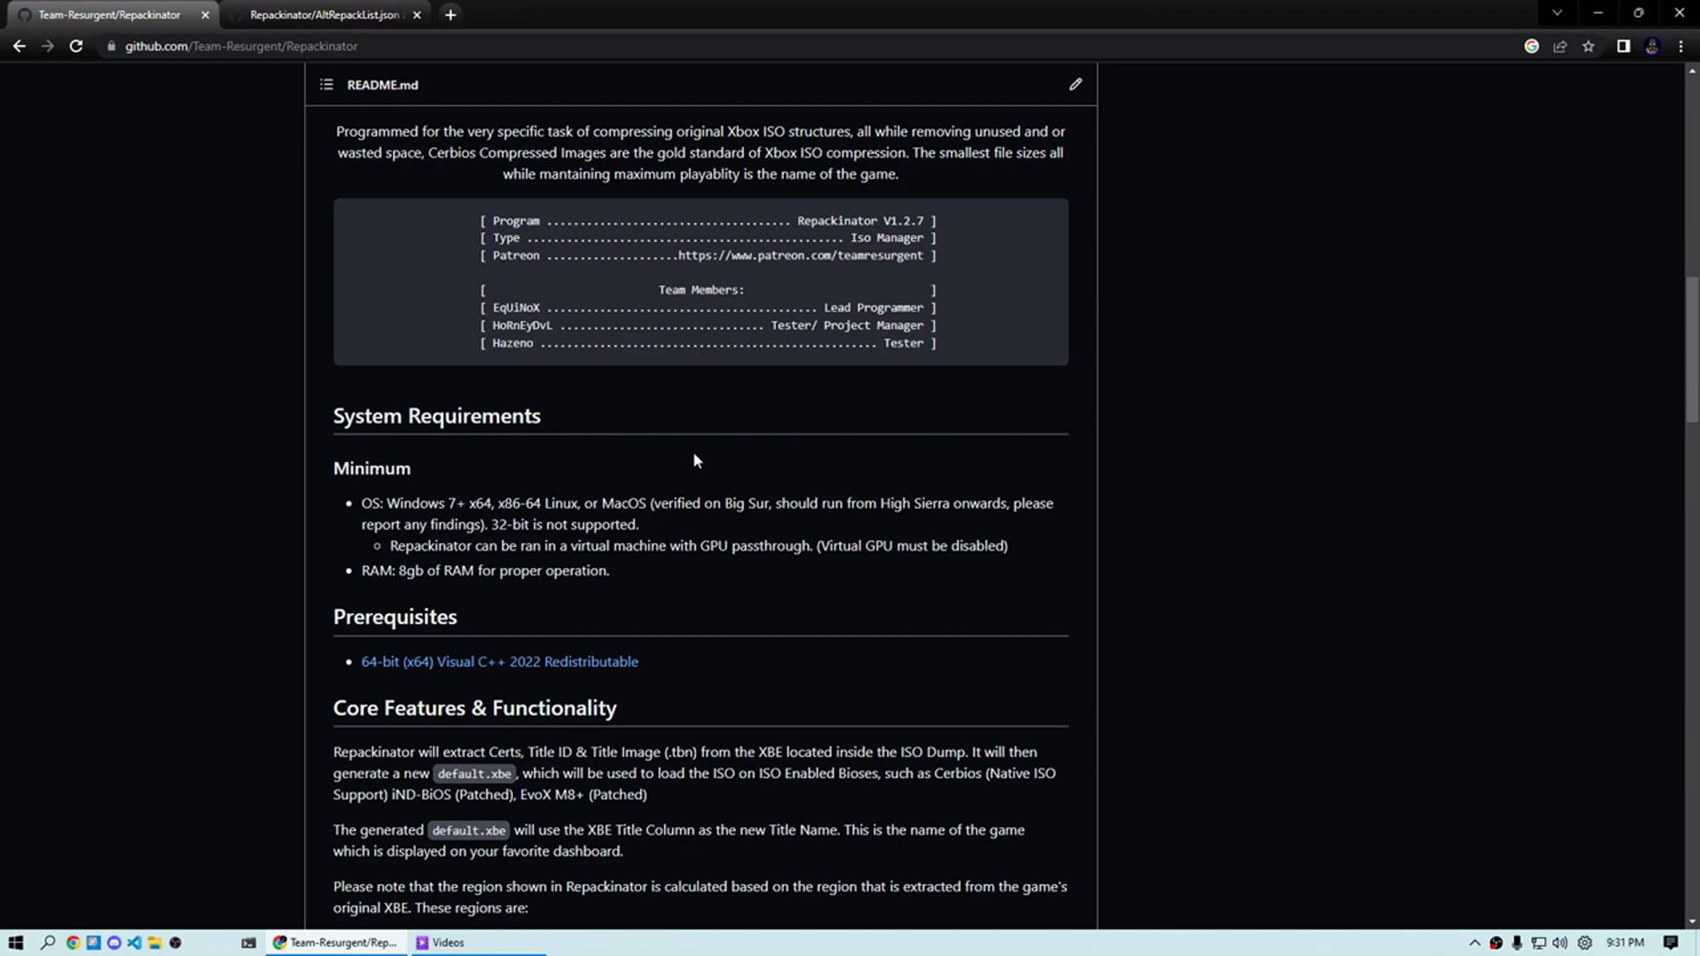
pyautogui.scroll(-3, 694, 456)
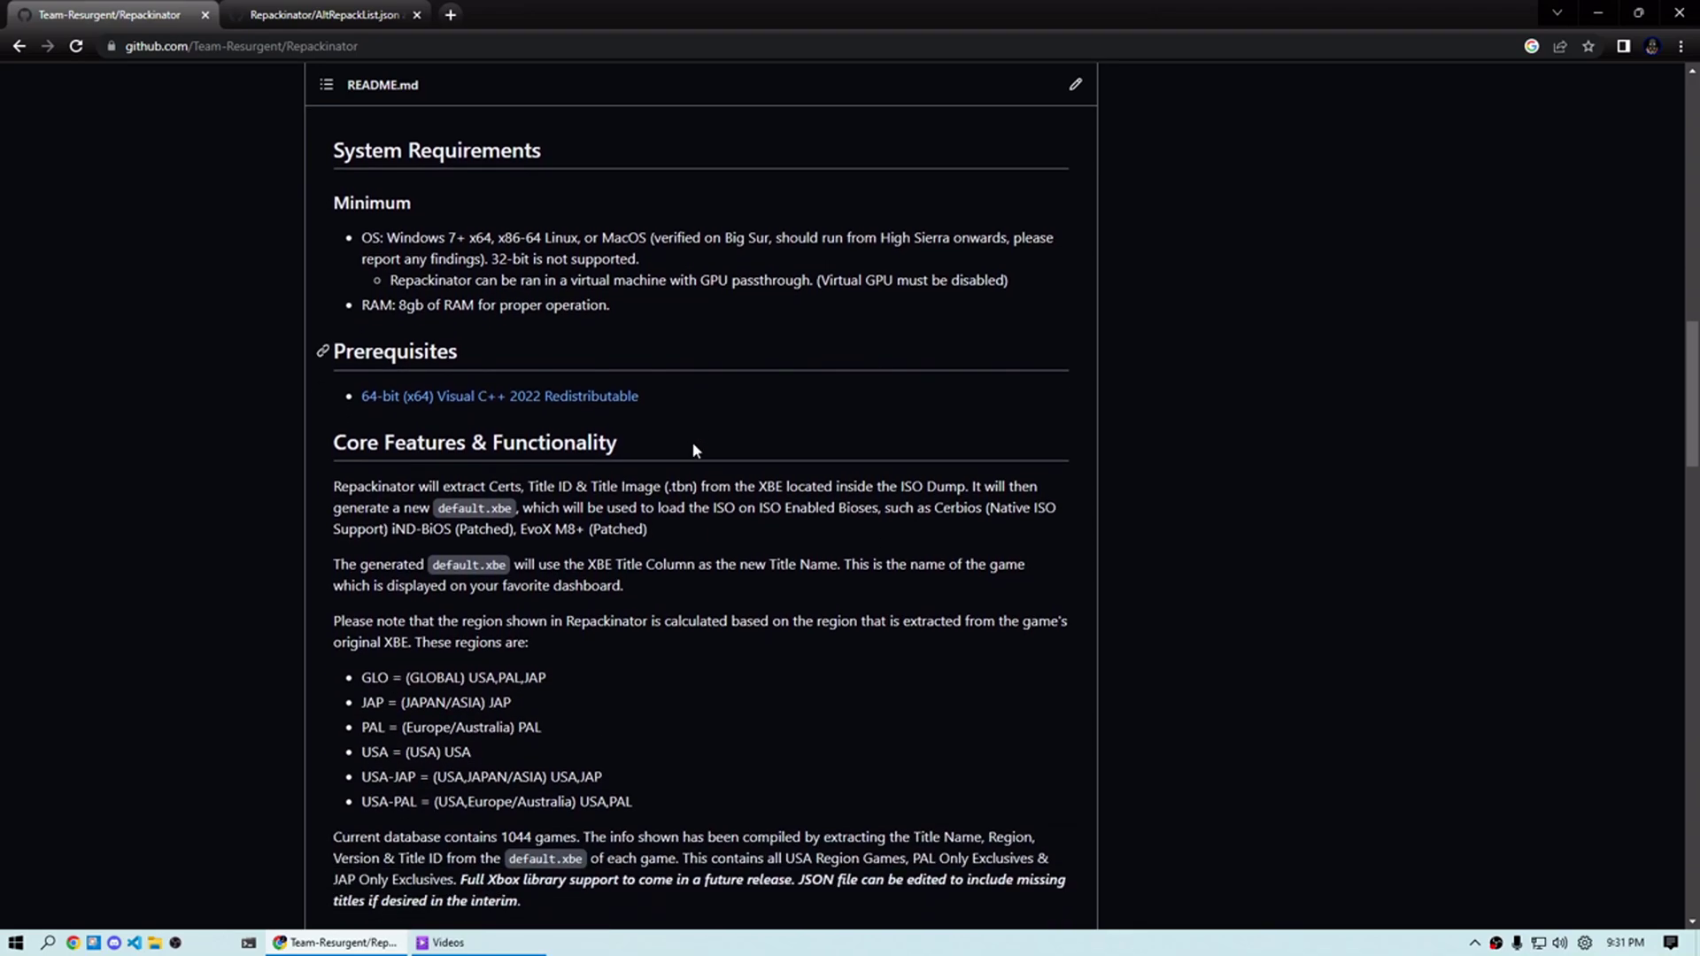
pyautogui.scroll(-1, 699, 422)
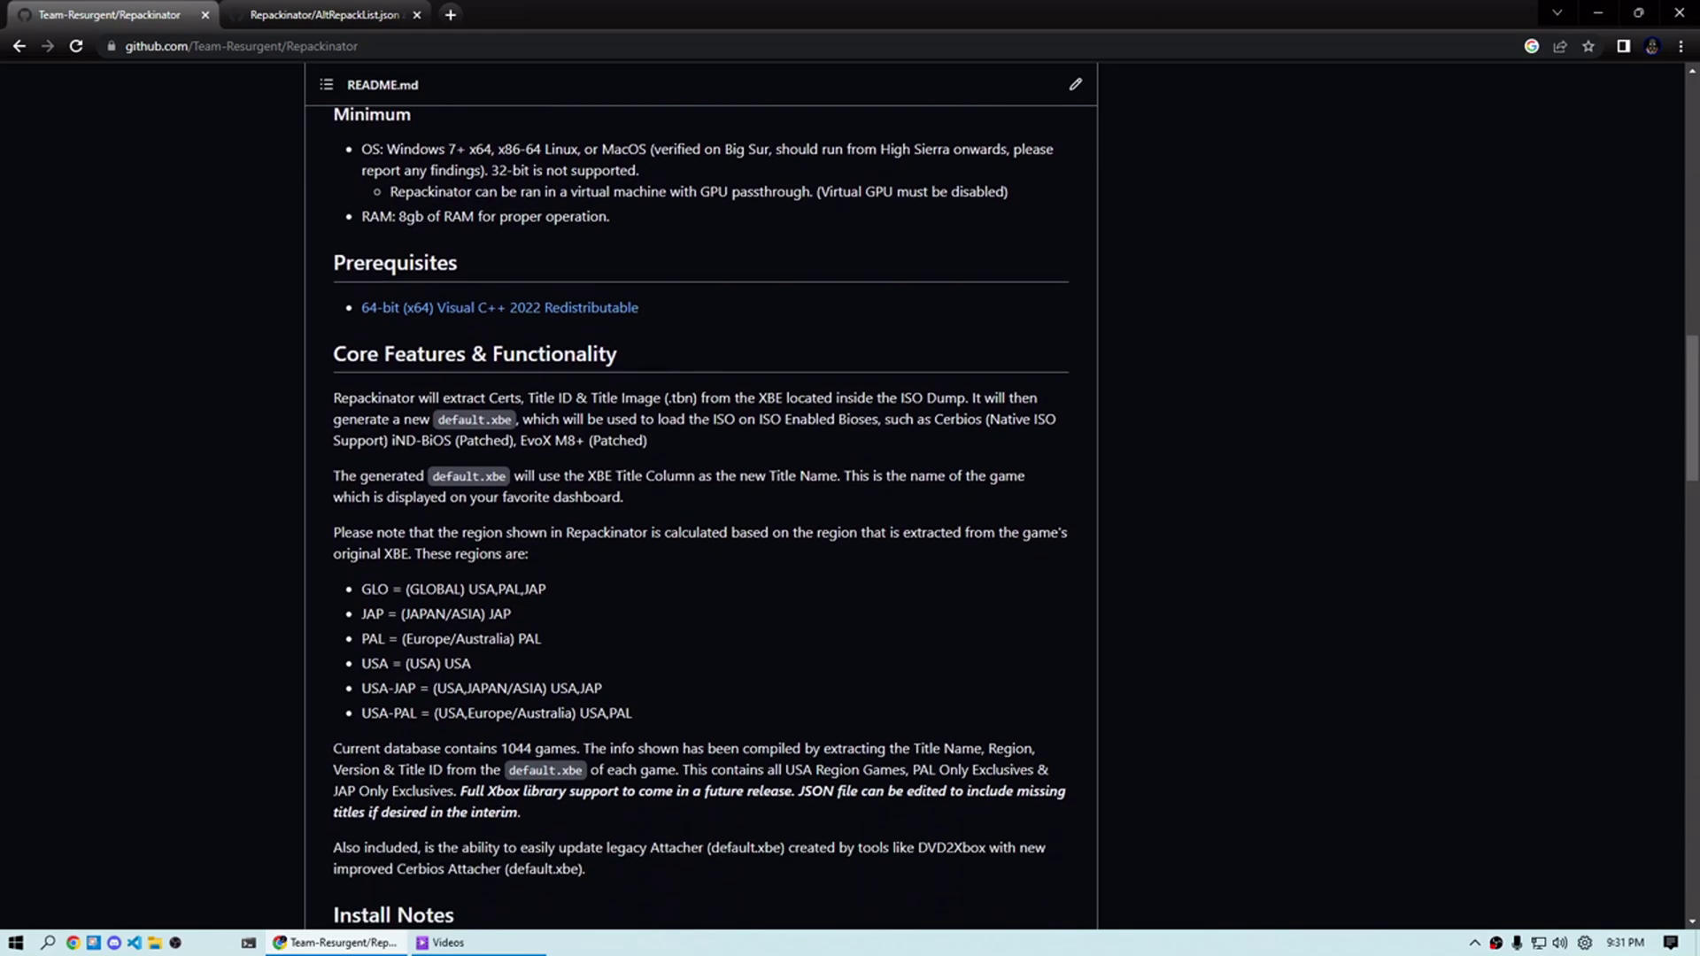
pyautogui.scroll(-6, 684, 586)
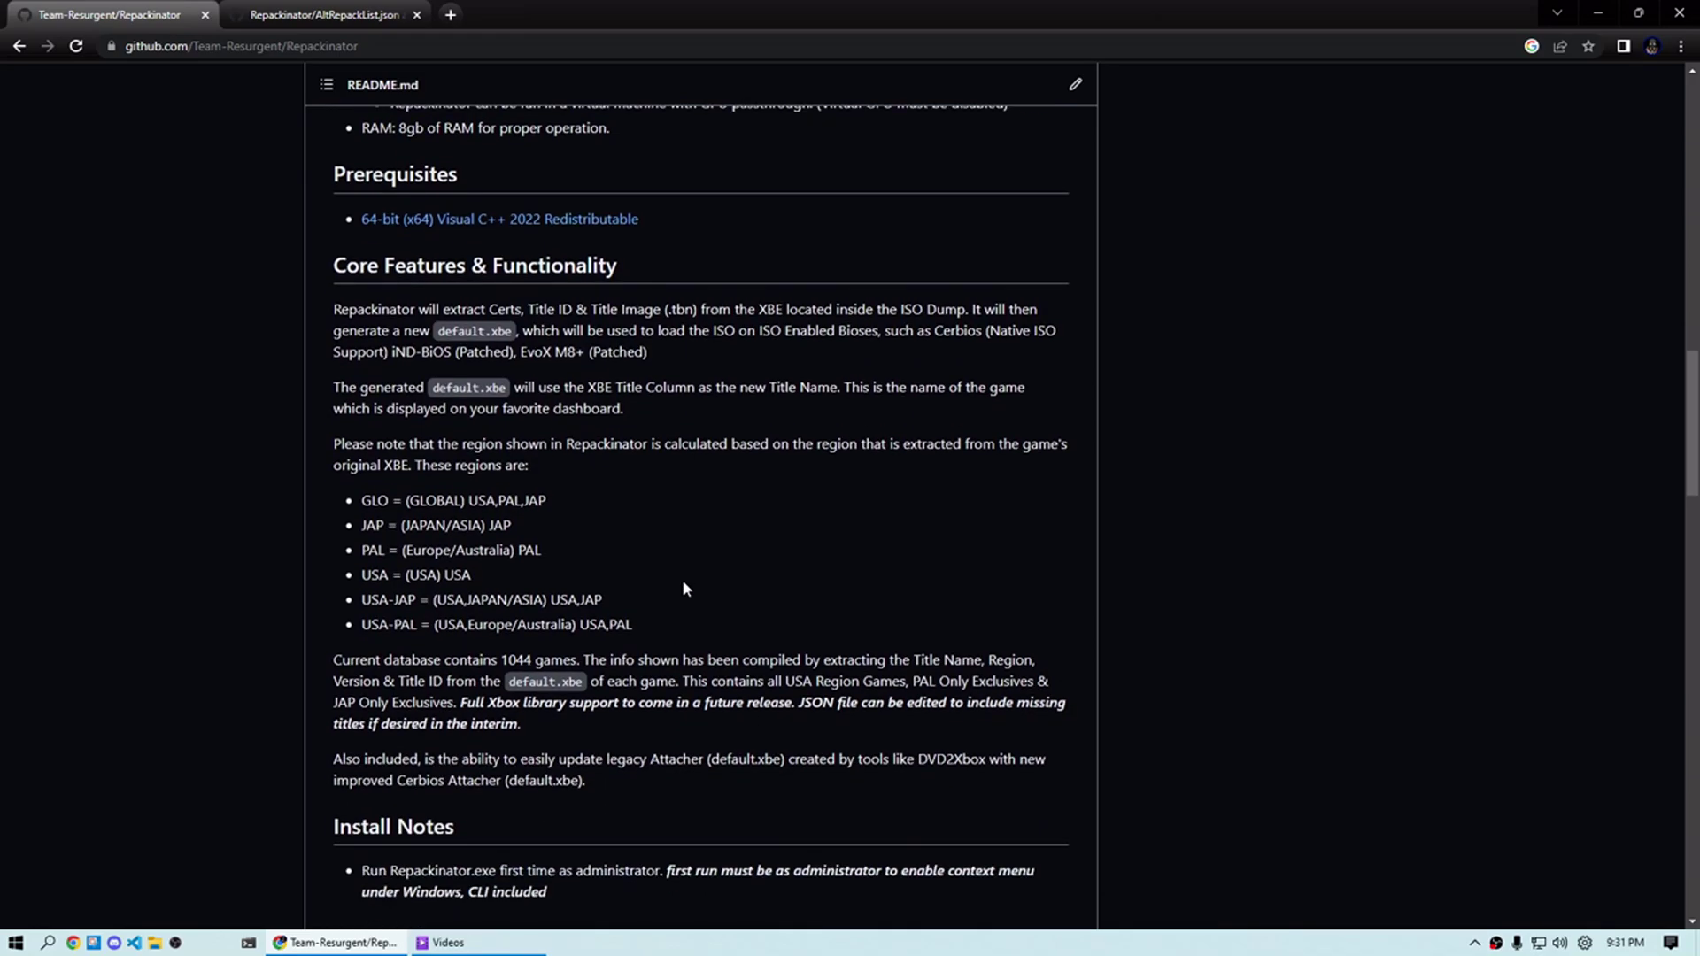
pyautogui.scroll(-13, 688, 577)
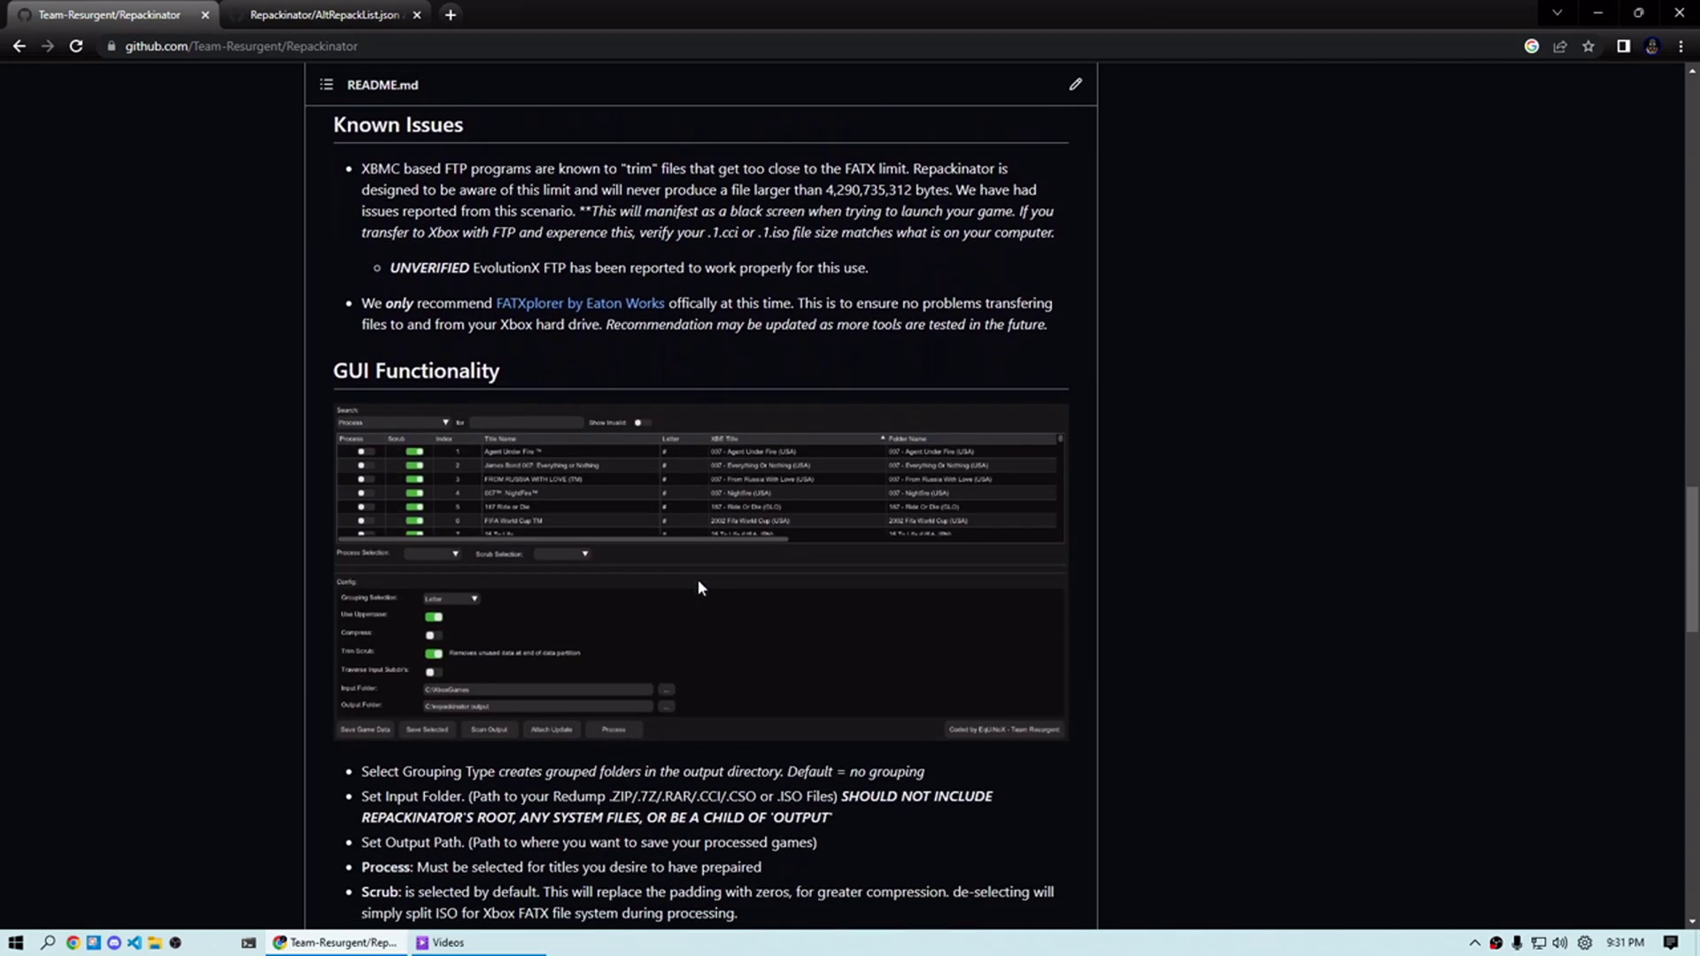
pyautogui.scroll(-4, 699, 582)
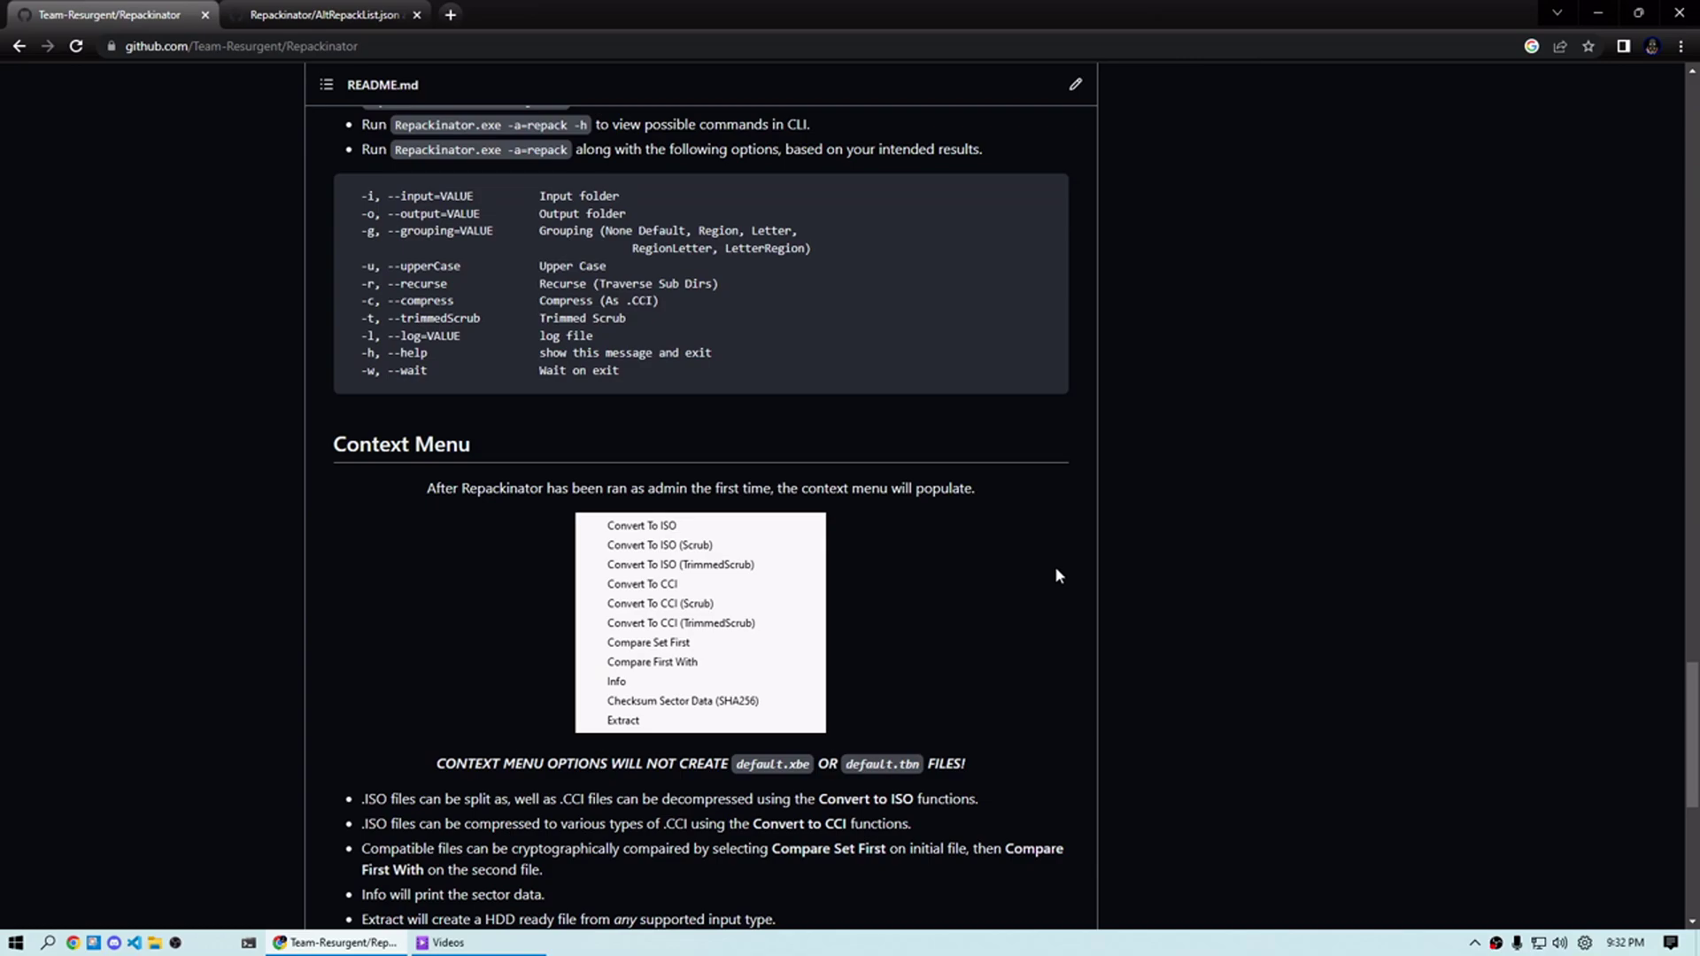
pyautogui.scroll(1, 1029, 605)
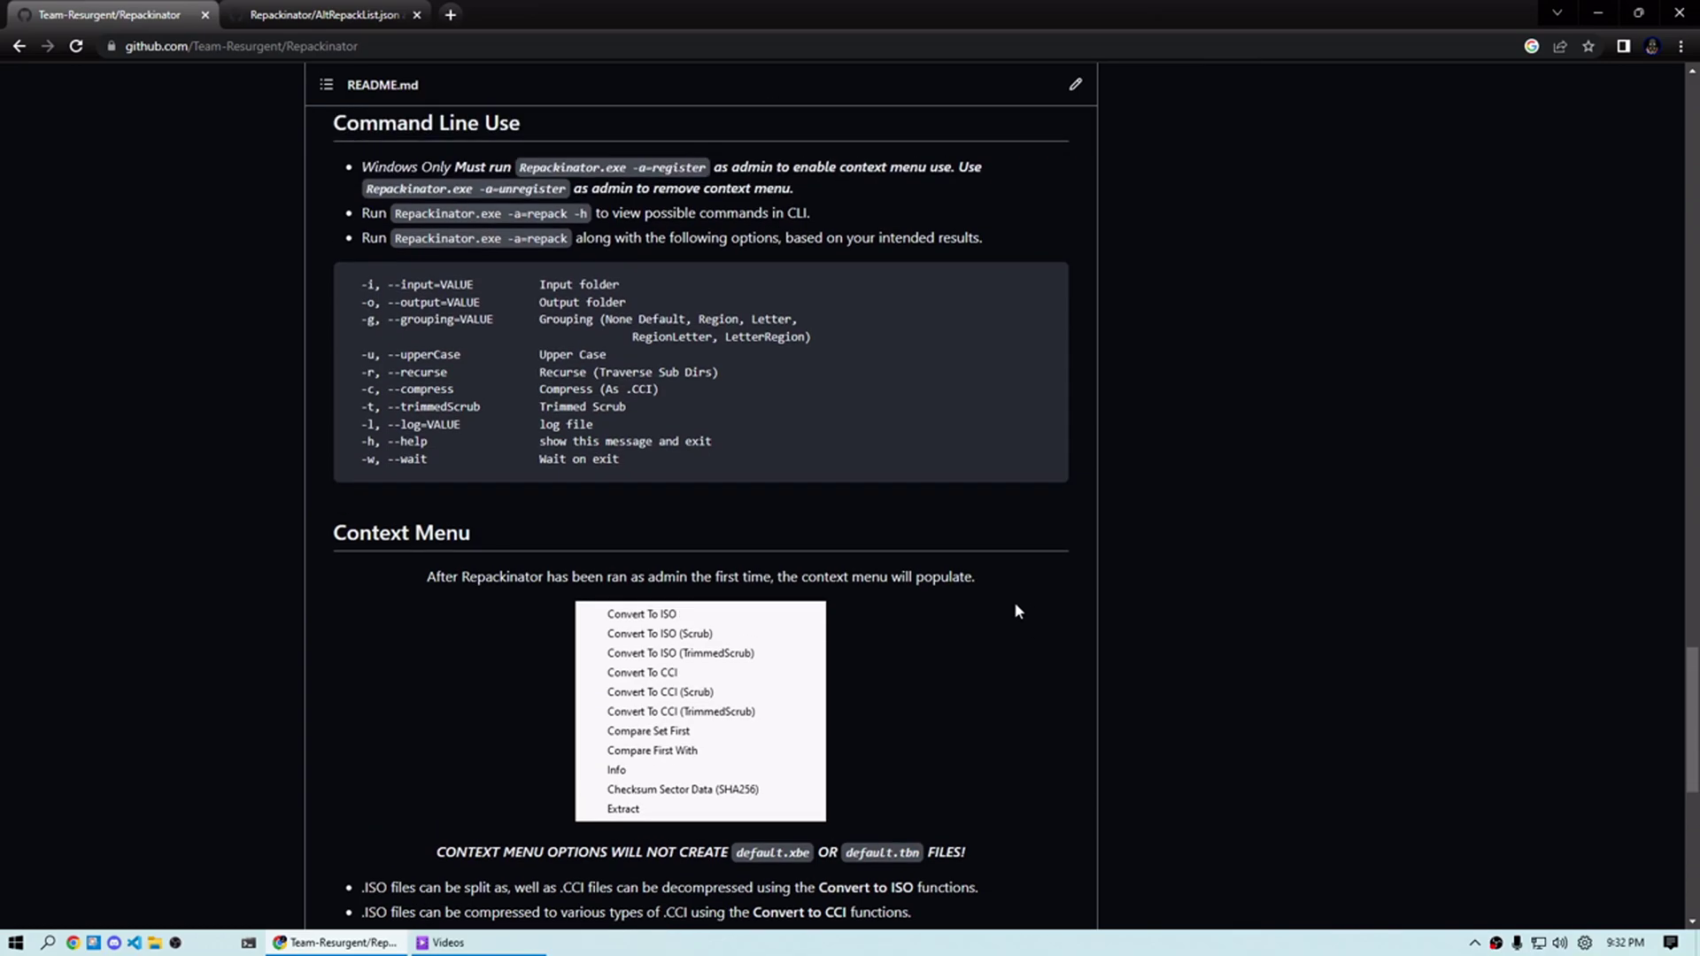
pyautogui.scroll(8, 1020, 603)
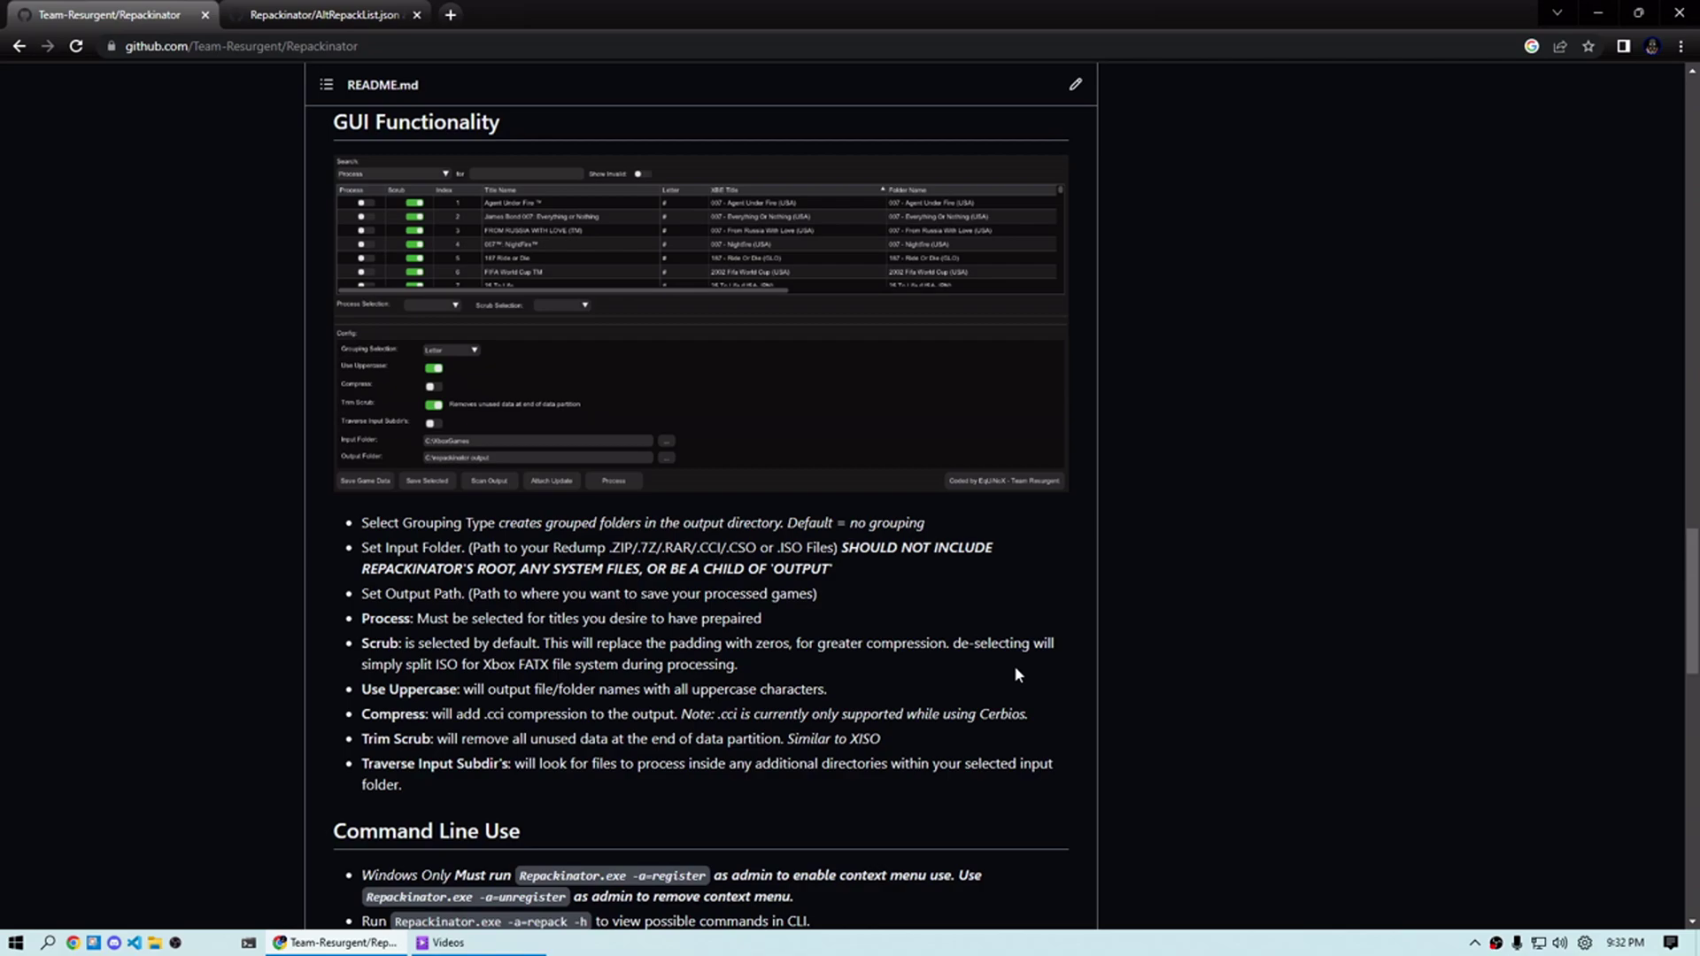
pyautogui.scroll(1, 1015, 675)
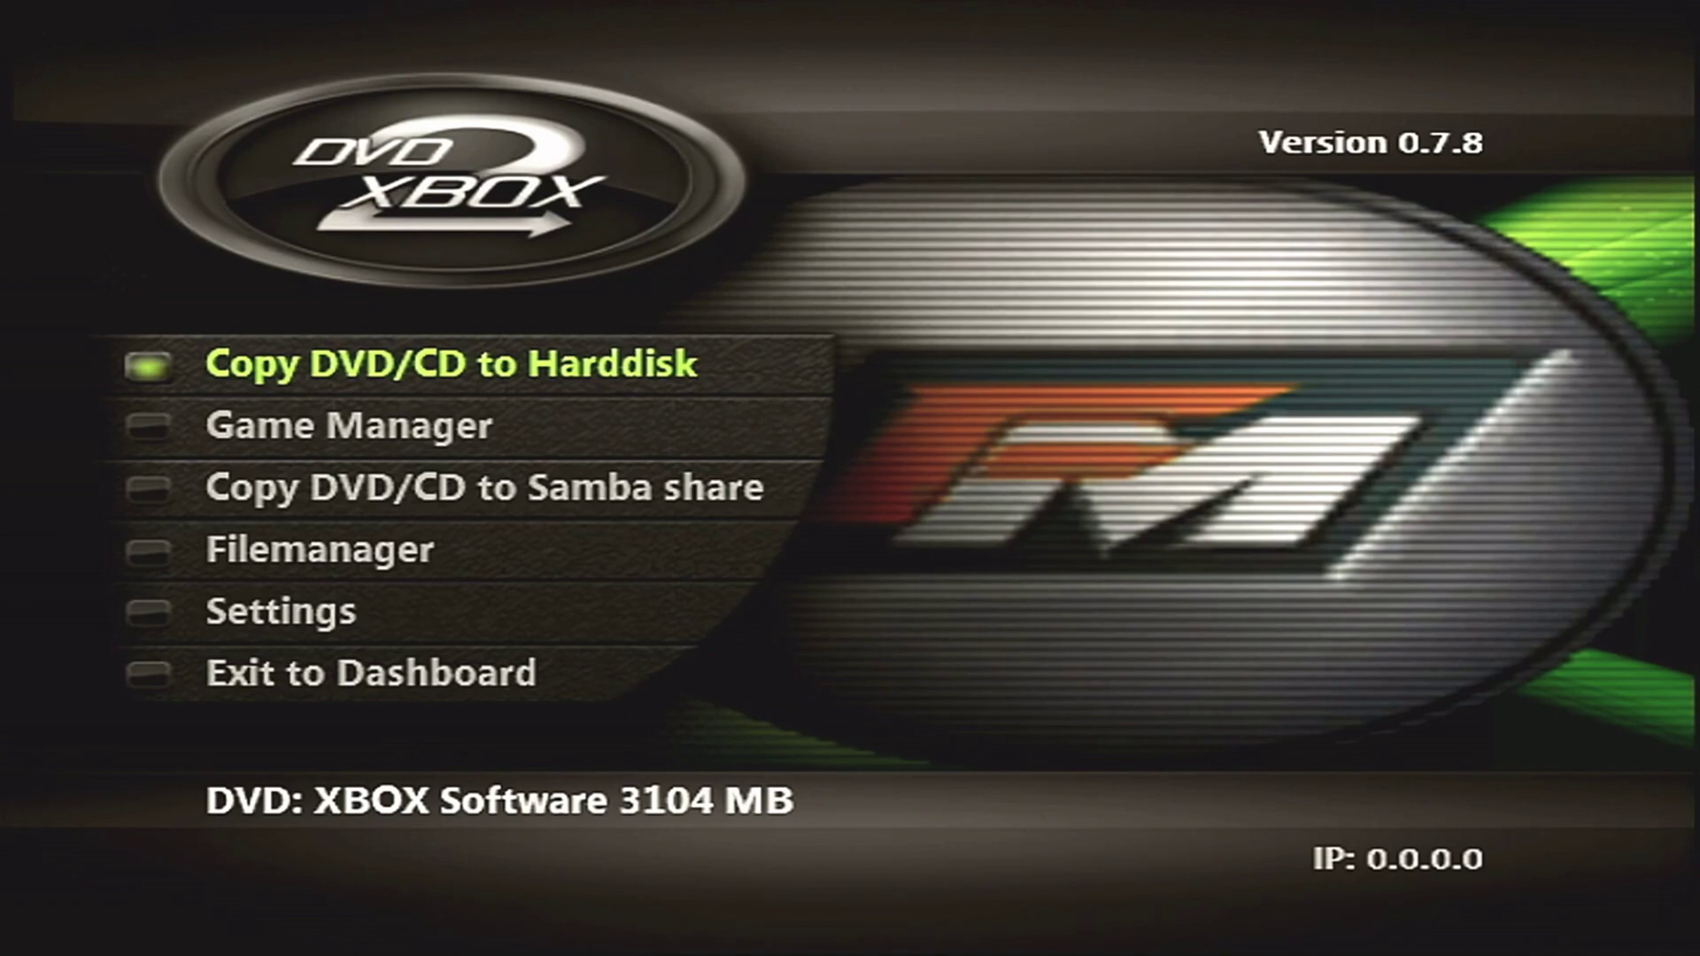
# In DVD2Xbox on the Xbox, start copying the disc to g:\games\Forza Motorsport in ISO Ripper mode
pyautogui.press('Return')
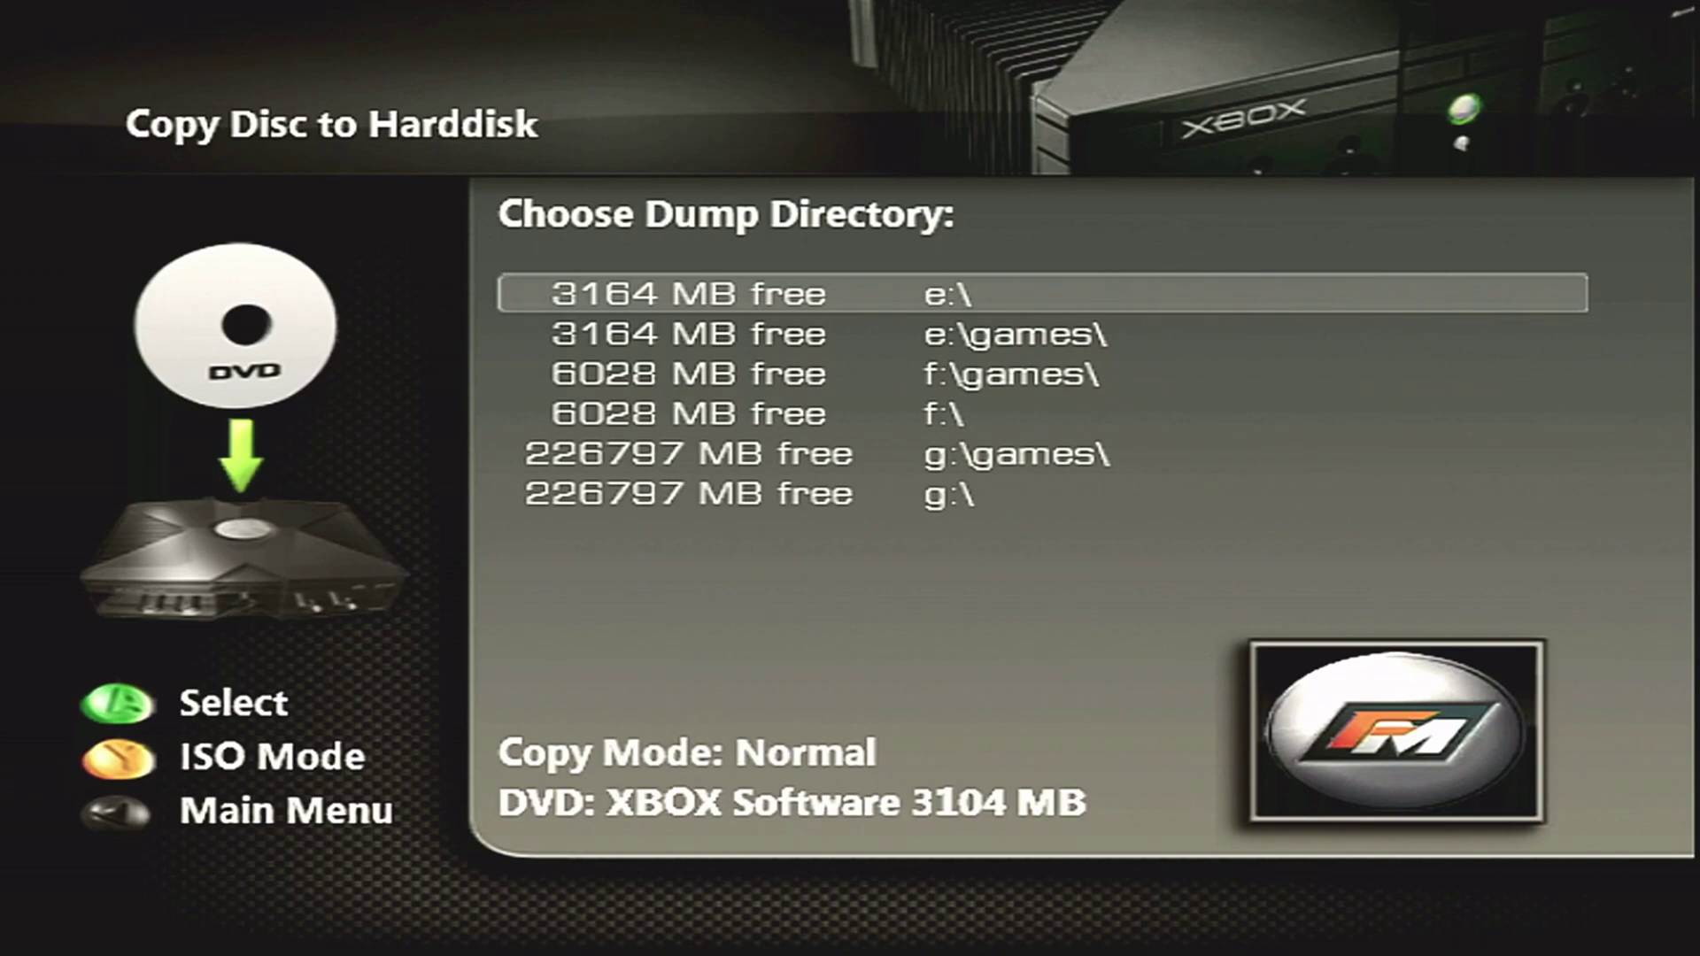
pyautogui.press('y')
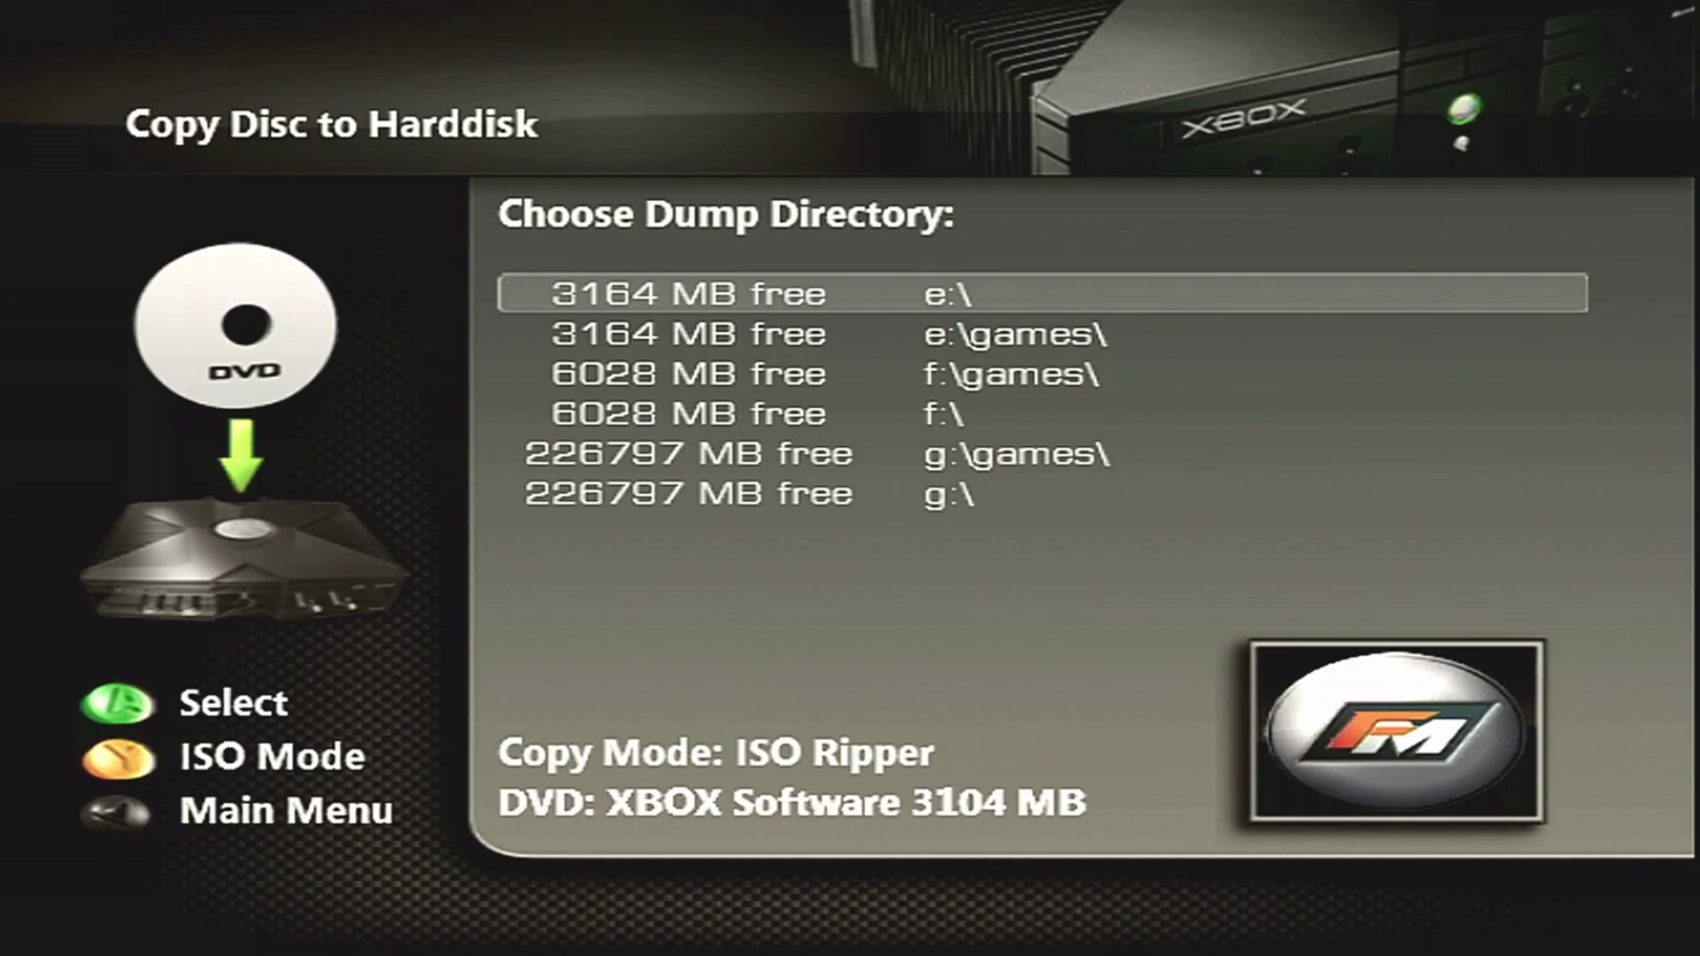
pyautogui.press('Down')
pyautogui.press('Down')
pyautogui.press('Down')
pyautogui.press('Down')
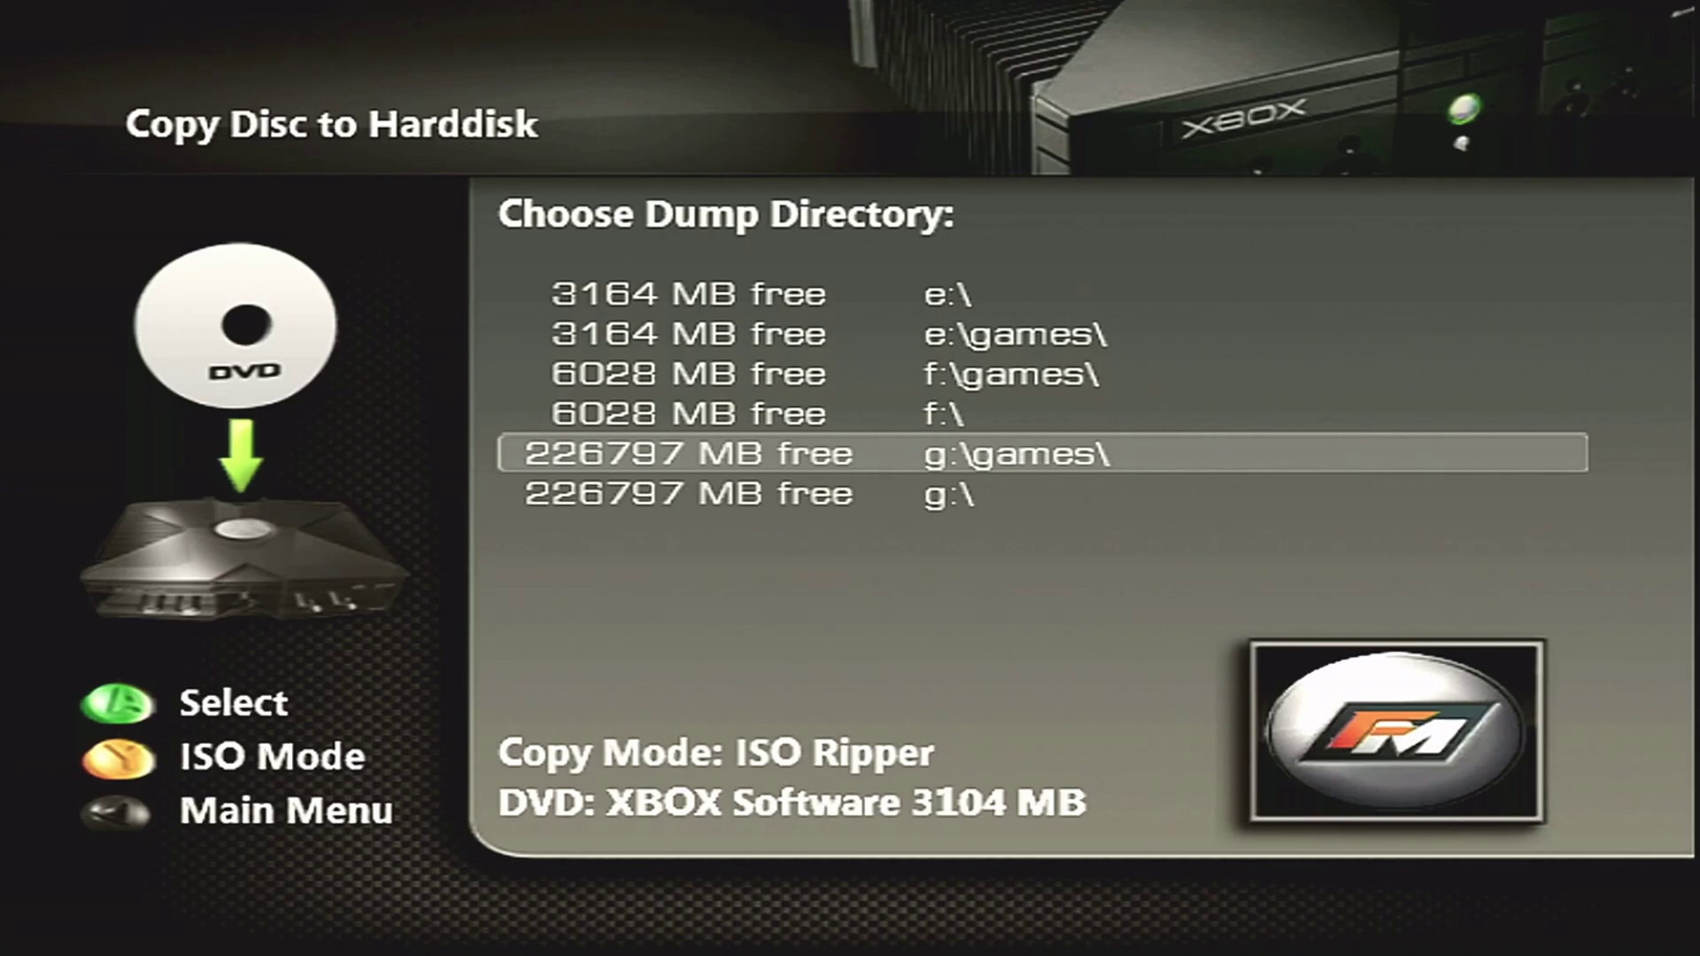
pyautogui.press('Return')
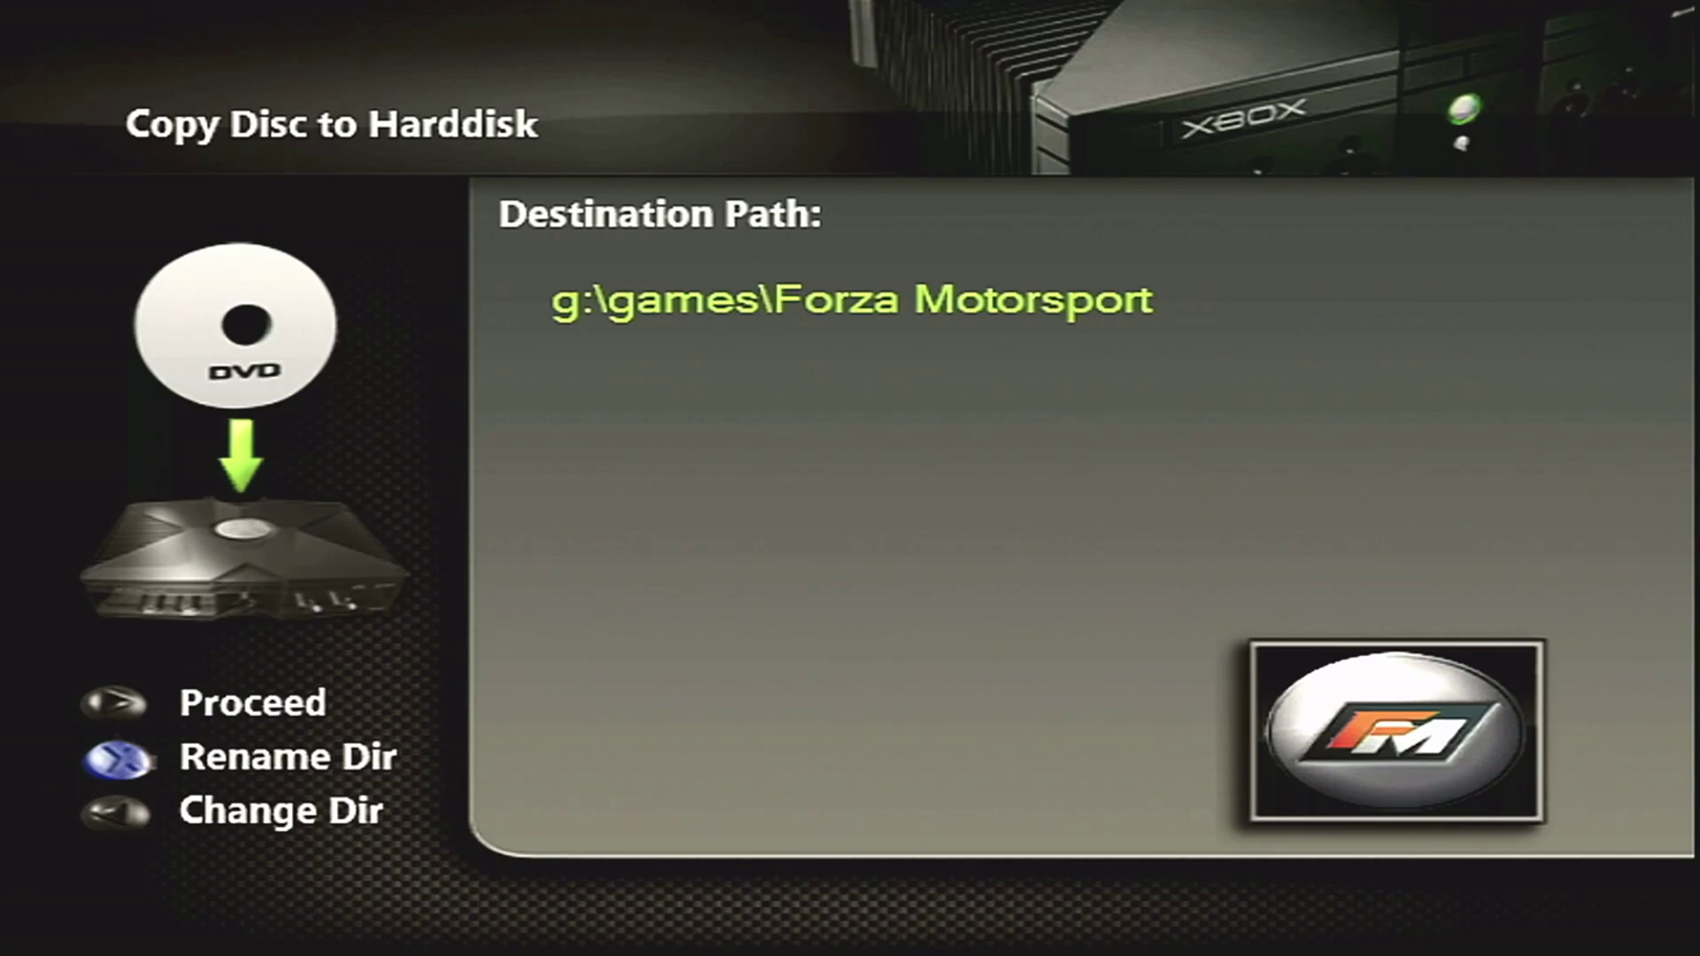
pyautogui.press('Return')
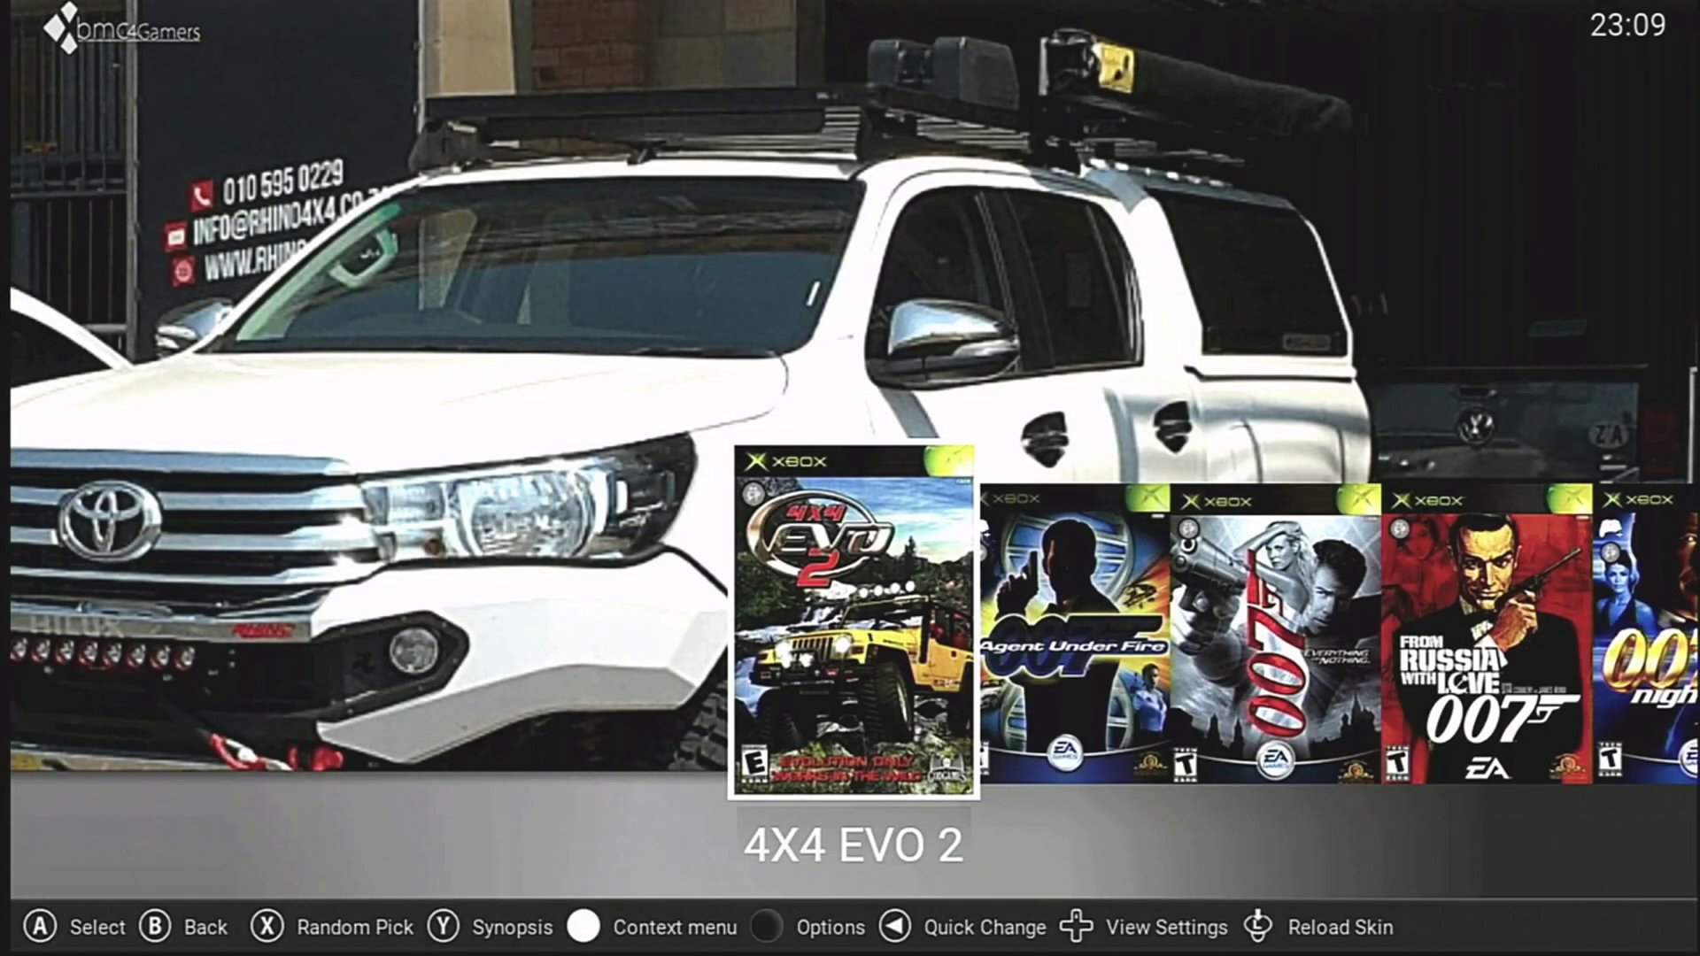
# In XBMC4Gamers, open the file manager and browse to the Games folder on the G drive
pyautogui.press('s')
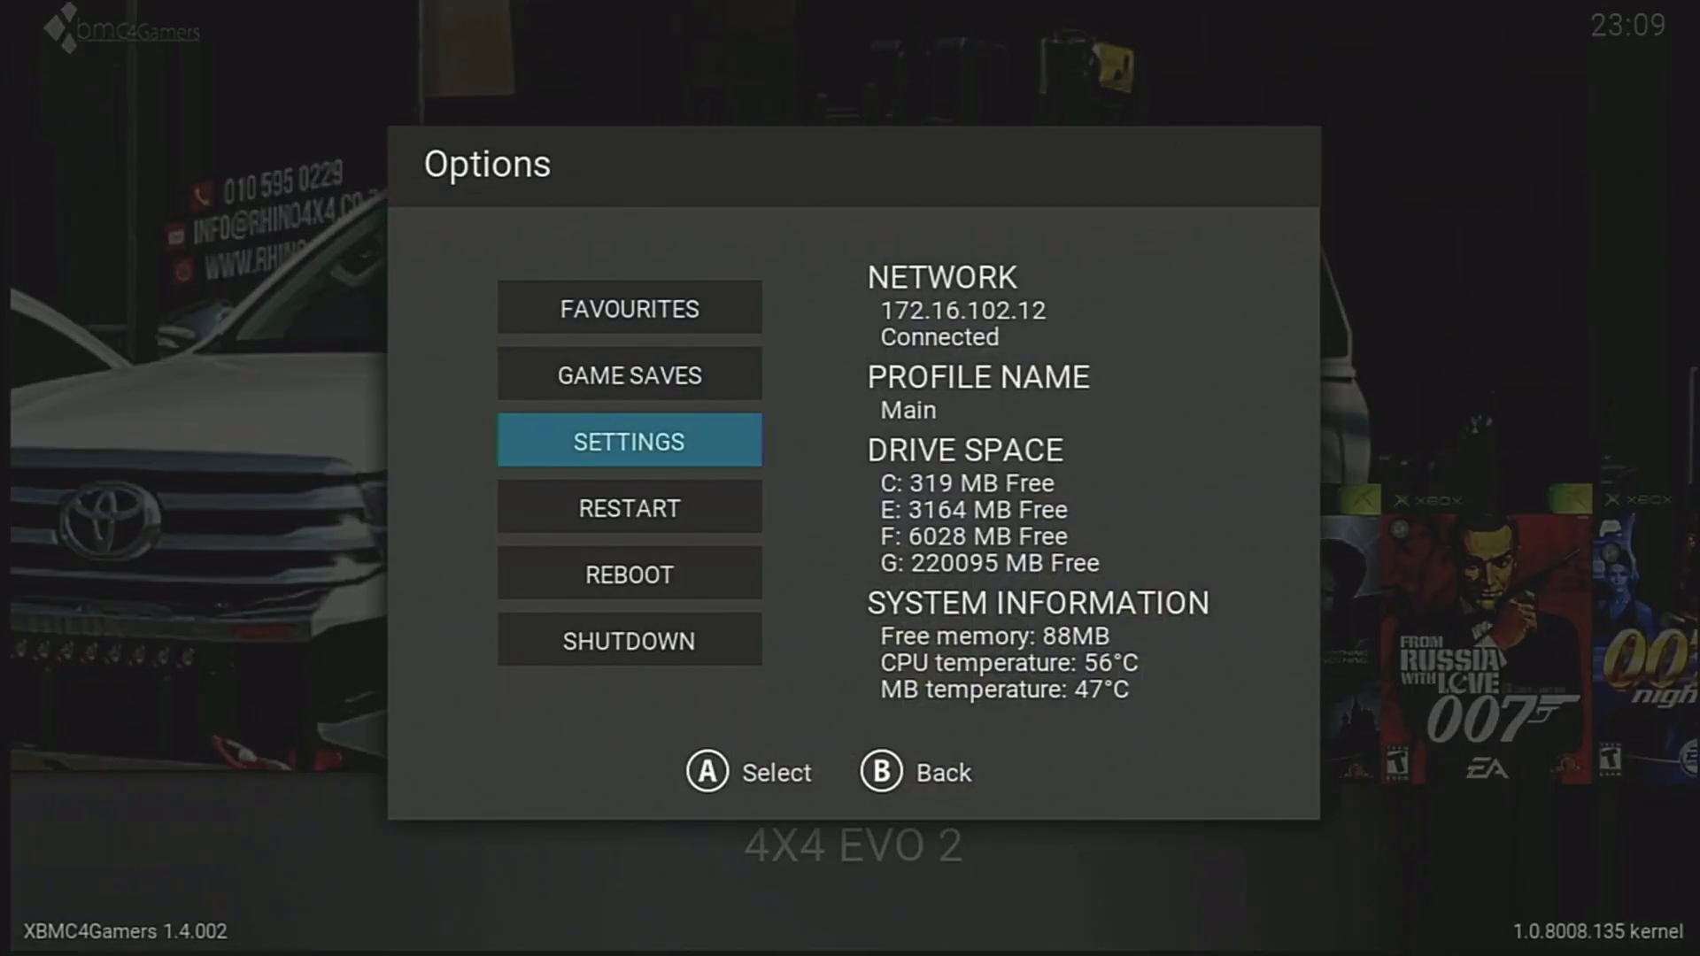
pyautogui.press('Return')
pyautogui.press('Return')
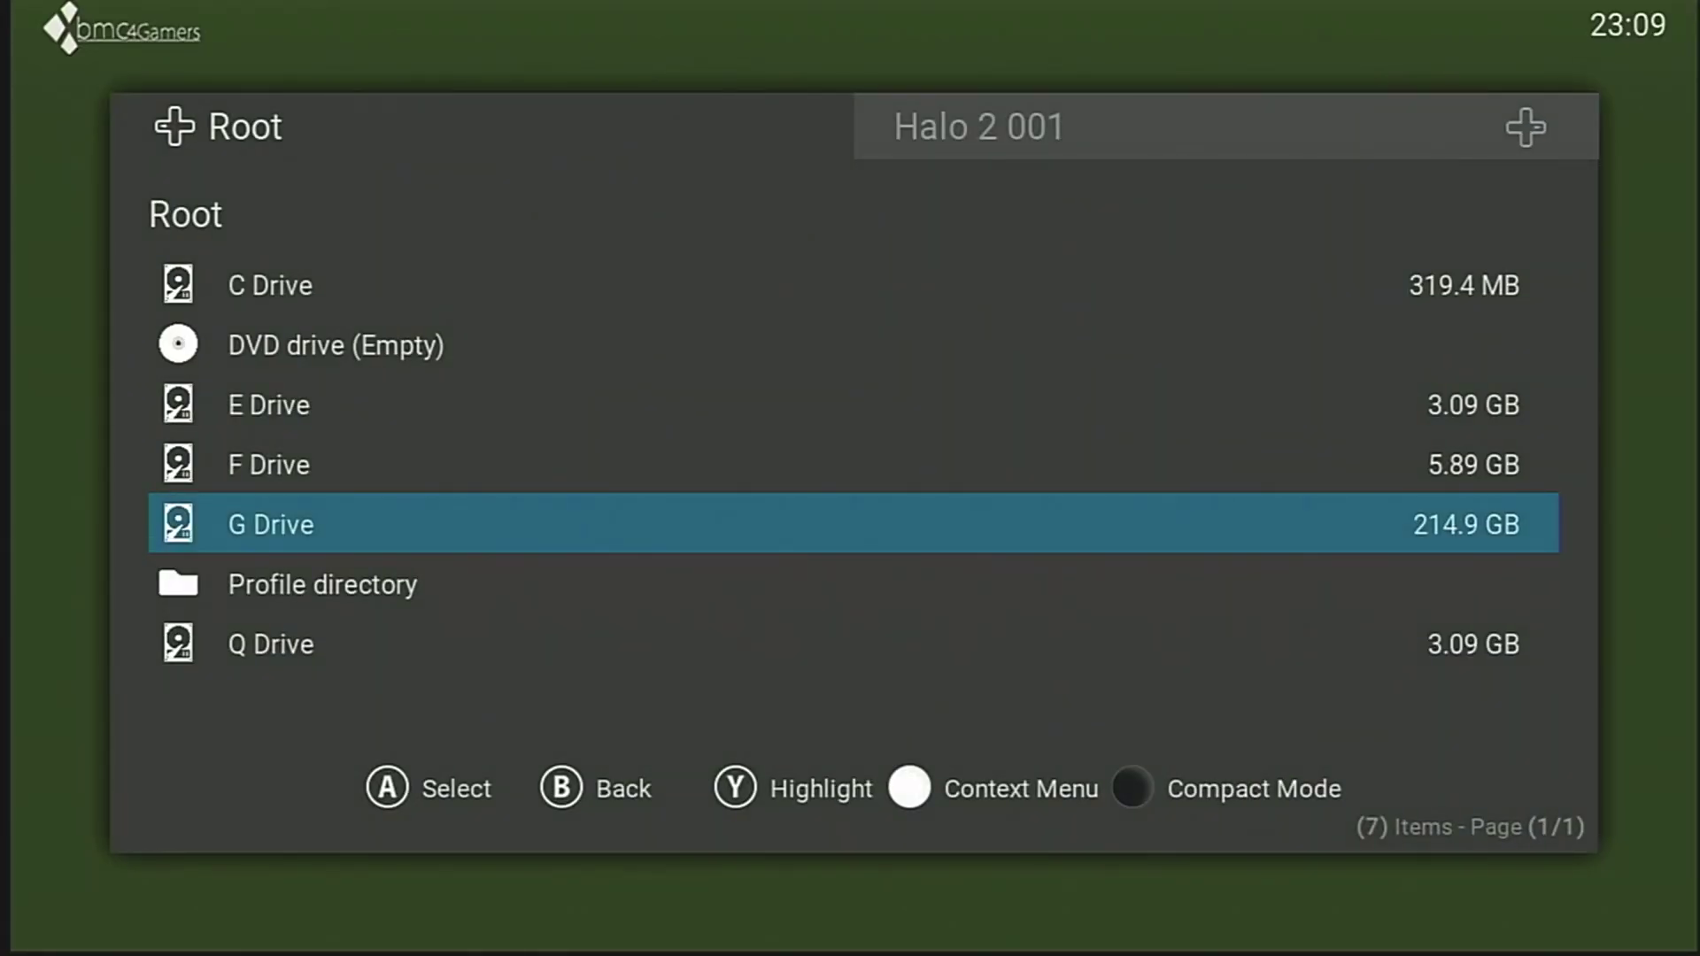
pyautogui.press('Return')
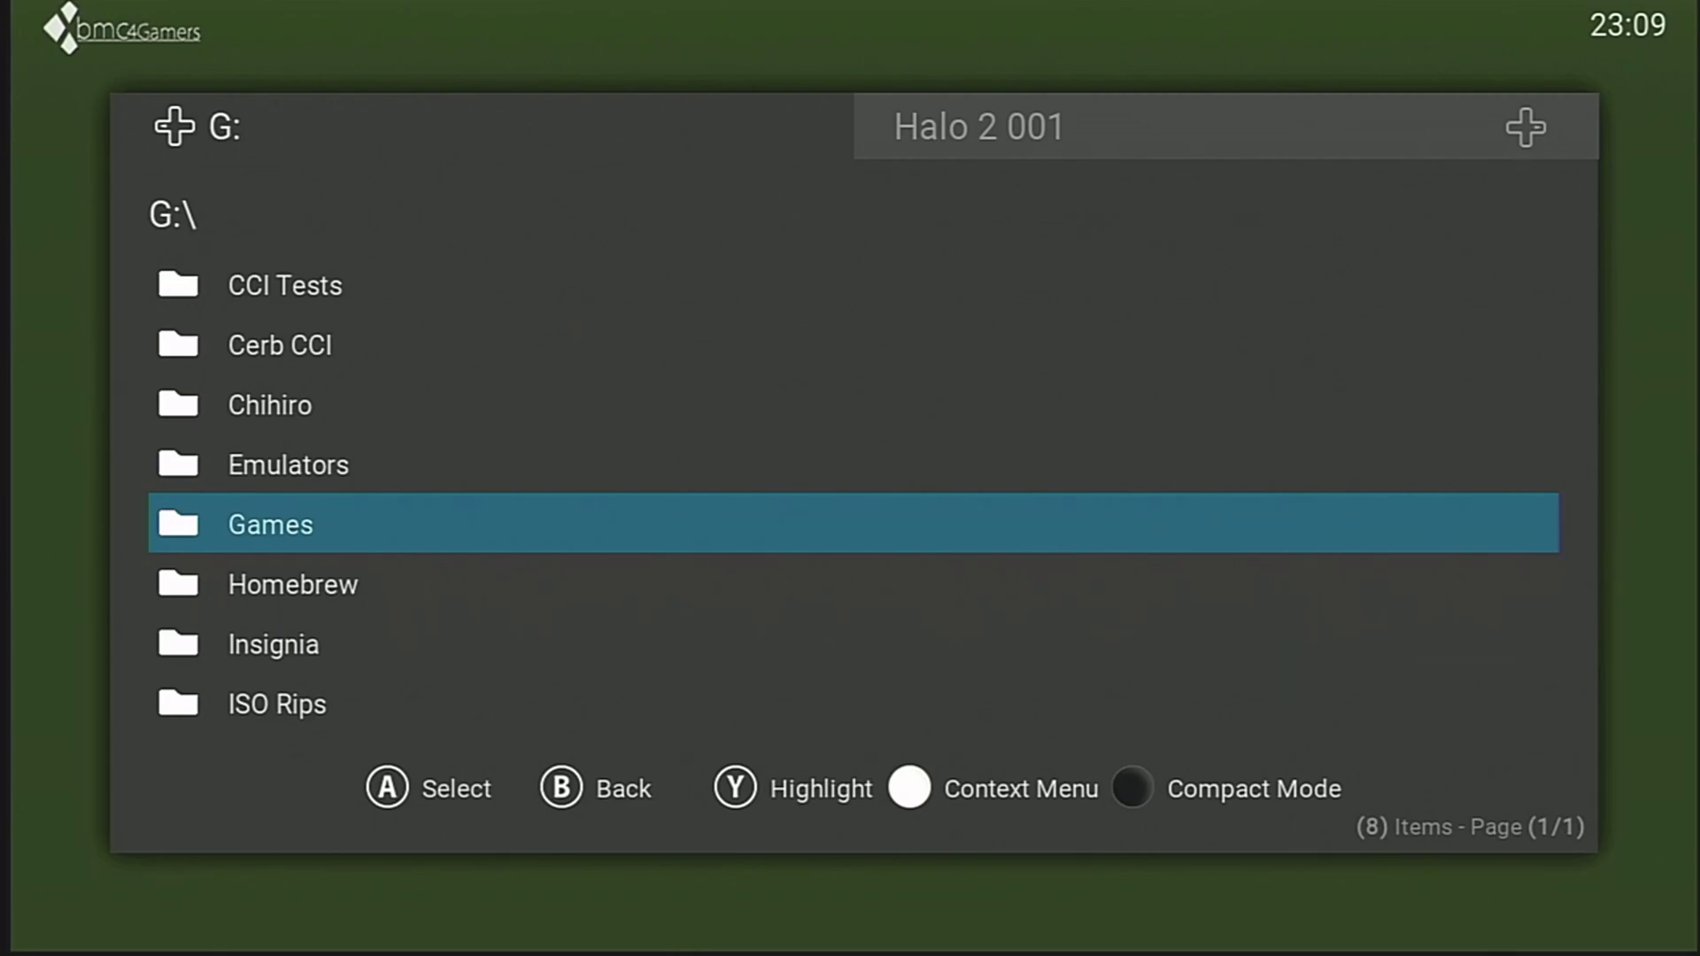
pyautogui.press('Return')
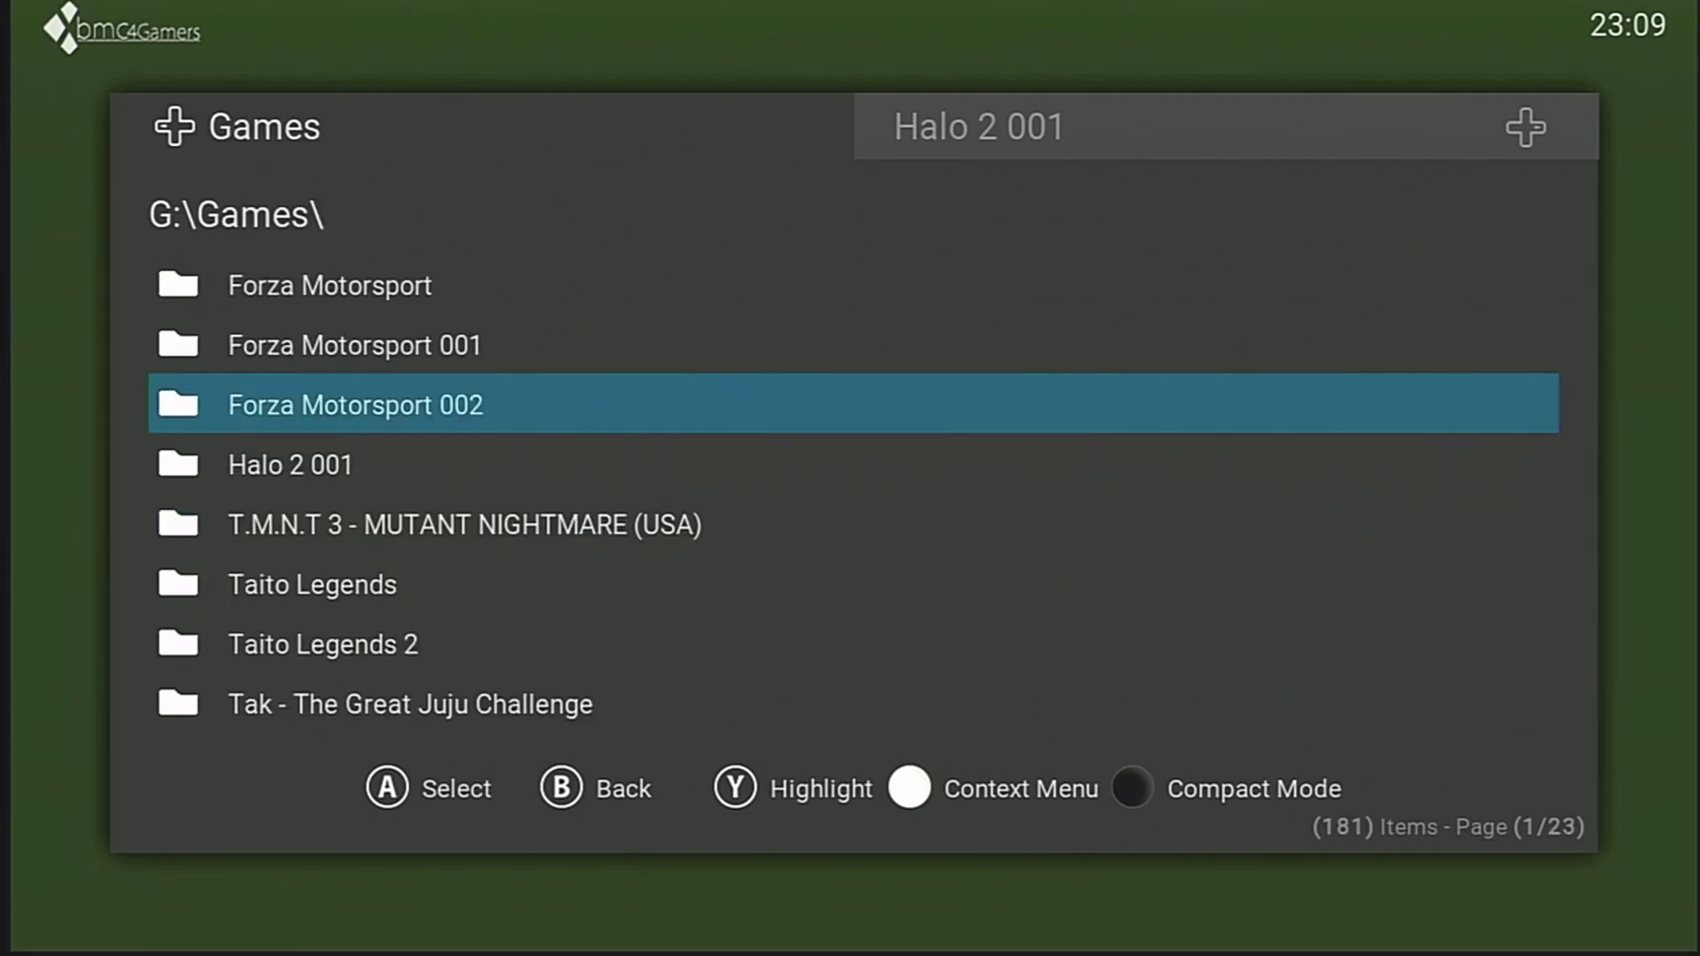
pyautogui.press('Up')
pyautogui.press('Up')
pyautogui.press('Down')
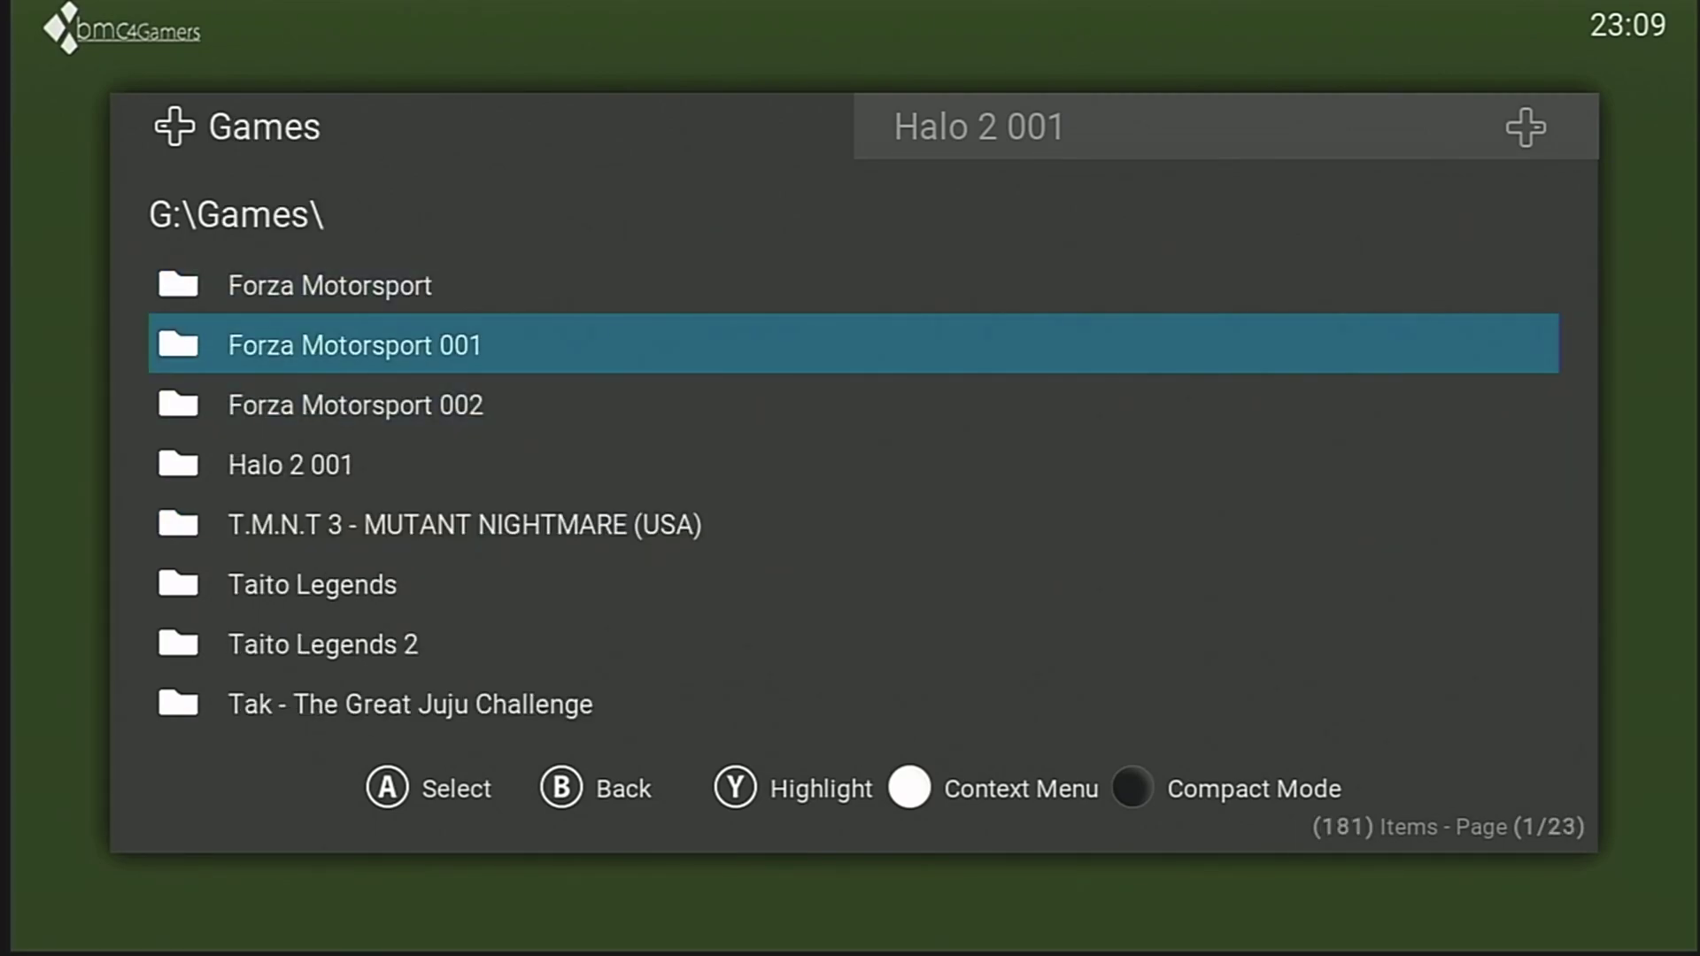
pyautogui.press('Down')
pyautogui.press('Up')
pyautogui.press('Down')
pyautogui.press('Up')
pyautogui.press('Down')
pyautogui.press('Up')
pyautogui.press('Down')
pyautogui.press('Up')
# Calculate the size of the Forza Motorsport folder in G:\Games
pyautogui.press('Up')
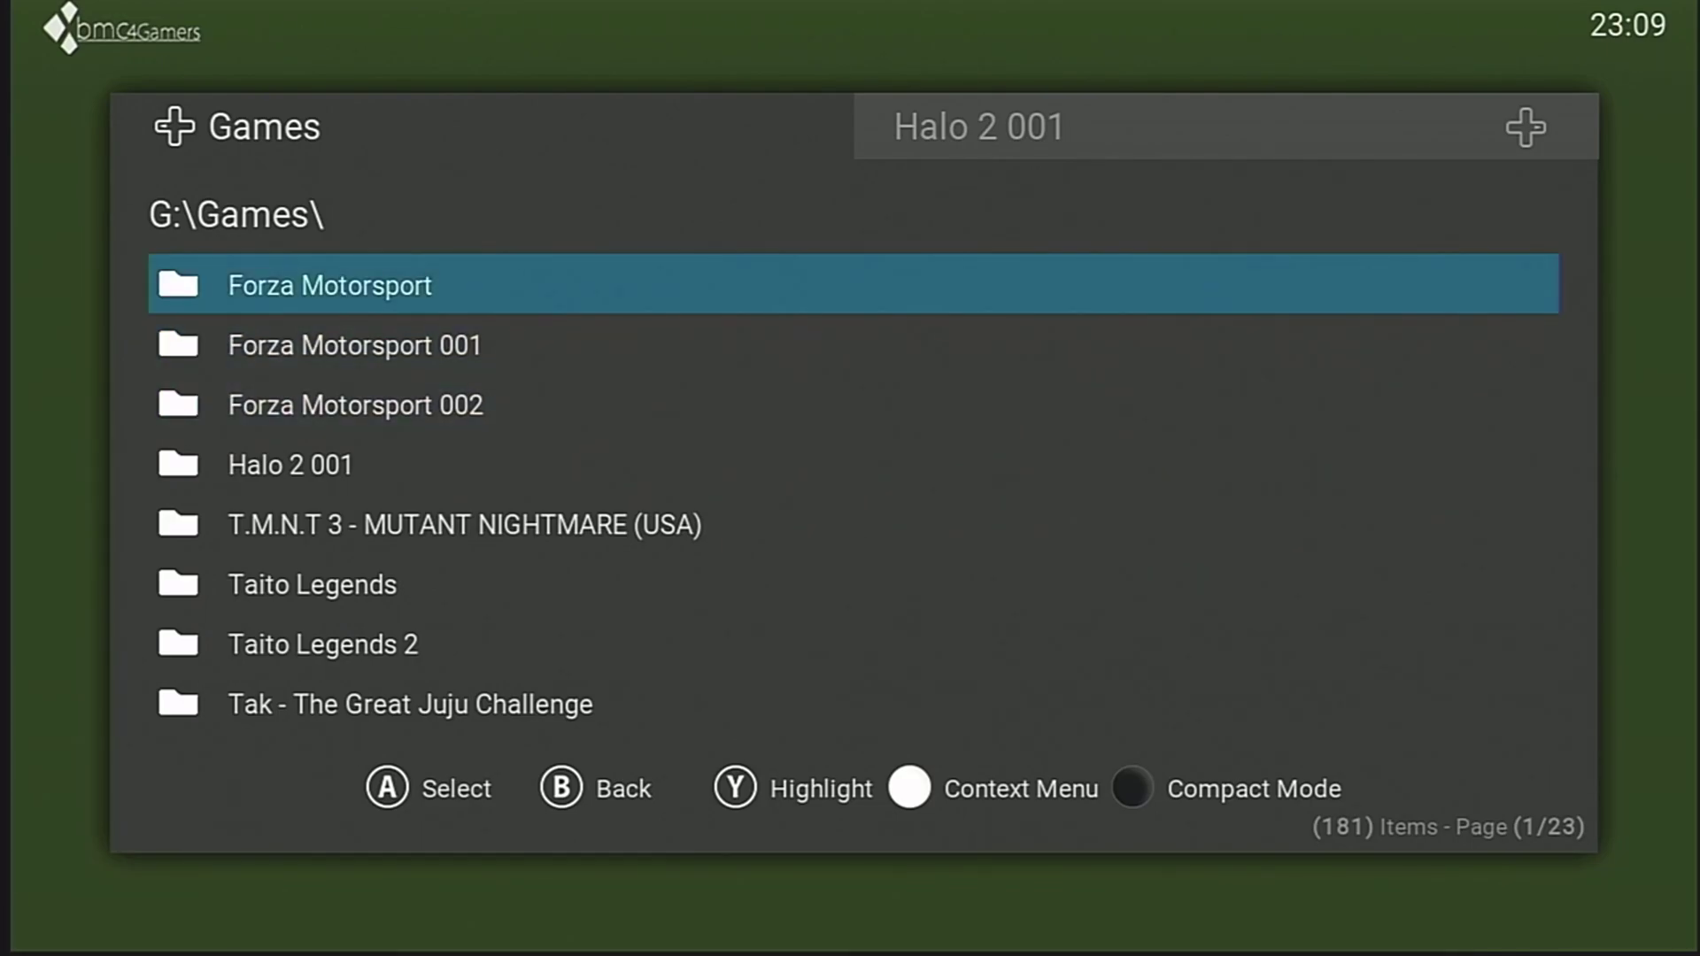
pyautogui.press('c')
pyautogui.press('Down')
pyautogui.press('Down')
pyautogui.press('Down')
pyautogui.press('Down')
pyautogui.press('Down')
pyautogui.press('Down')
pyautogui.press('Down')
pyautogui.press('Down')
pyautogui.press('Return')
# Calculate the size of the Forza Motorsport 001 folder in G:\Games
pyautogui.press('Down')
pyautogui.press('c')
pyautogui.press('Down')
pyautogui.press('Down')
pyautogui.press('Down')
pyautogui.press('Down')
pyautogui.press('Down')
pyautogui.press('Down')
pyautogui.press('Down')
pyautogui.press('Down')
pyautogui.press('Return')
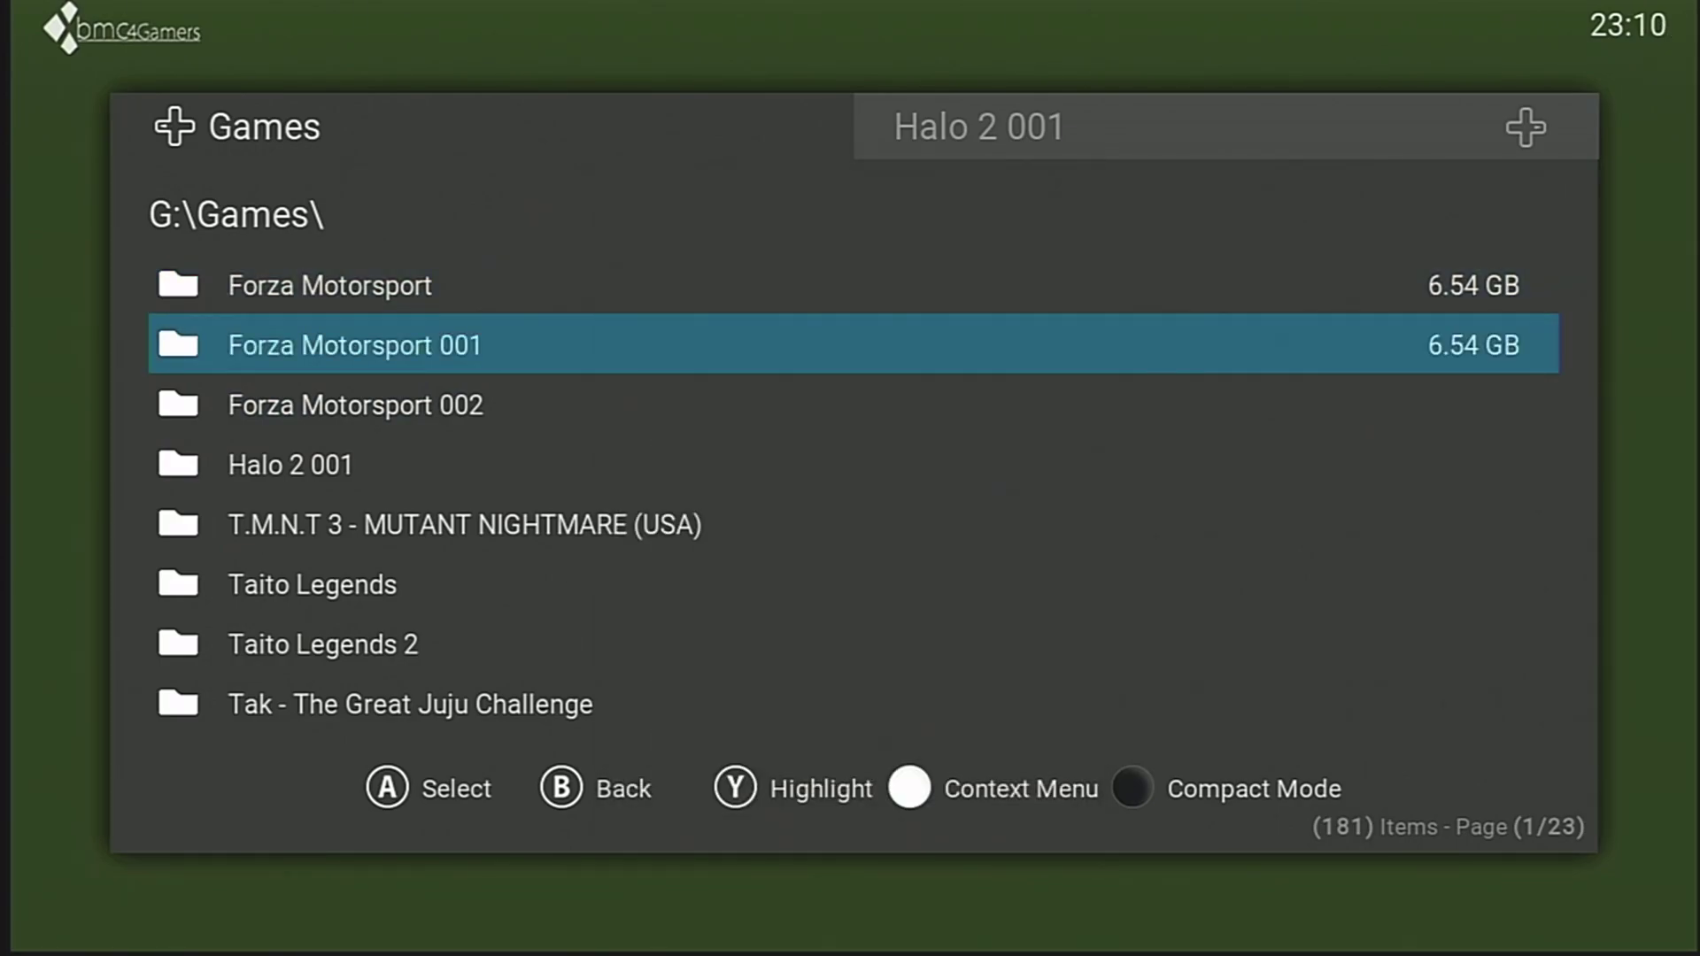
# Calculate the size of the Forza Motorsport 002 folder in G:\Games
pyautogui.press('Down')
pyautogui.press('c')
pyautogui.press('Down')
pyautogui.press('Down')
pyautogui.press('Down')
pyautogui.press('Down')
pyautogui.press('Down')
pyautogui.press('Down')
pyautogui.press('Down')
pyautogui.press('Down')
pyautogui.press('Return')
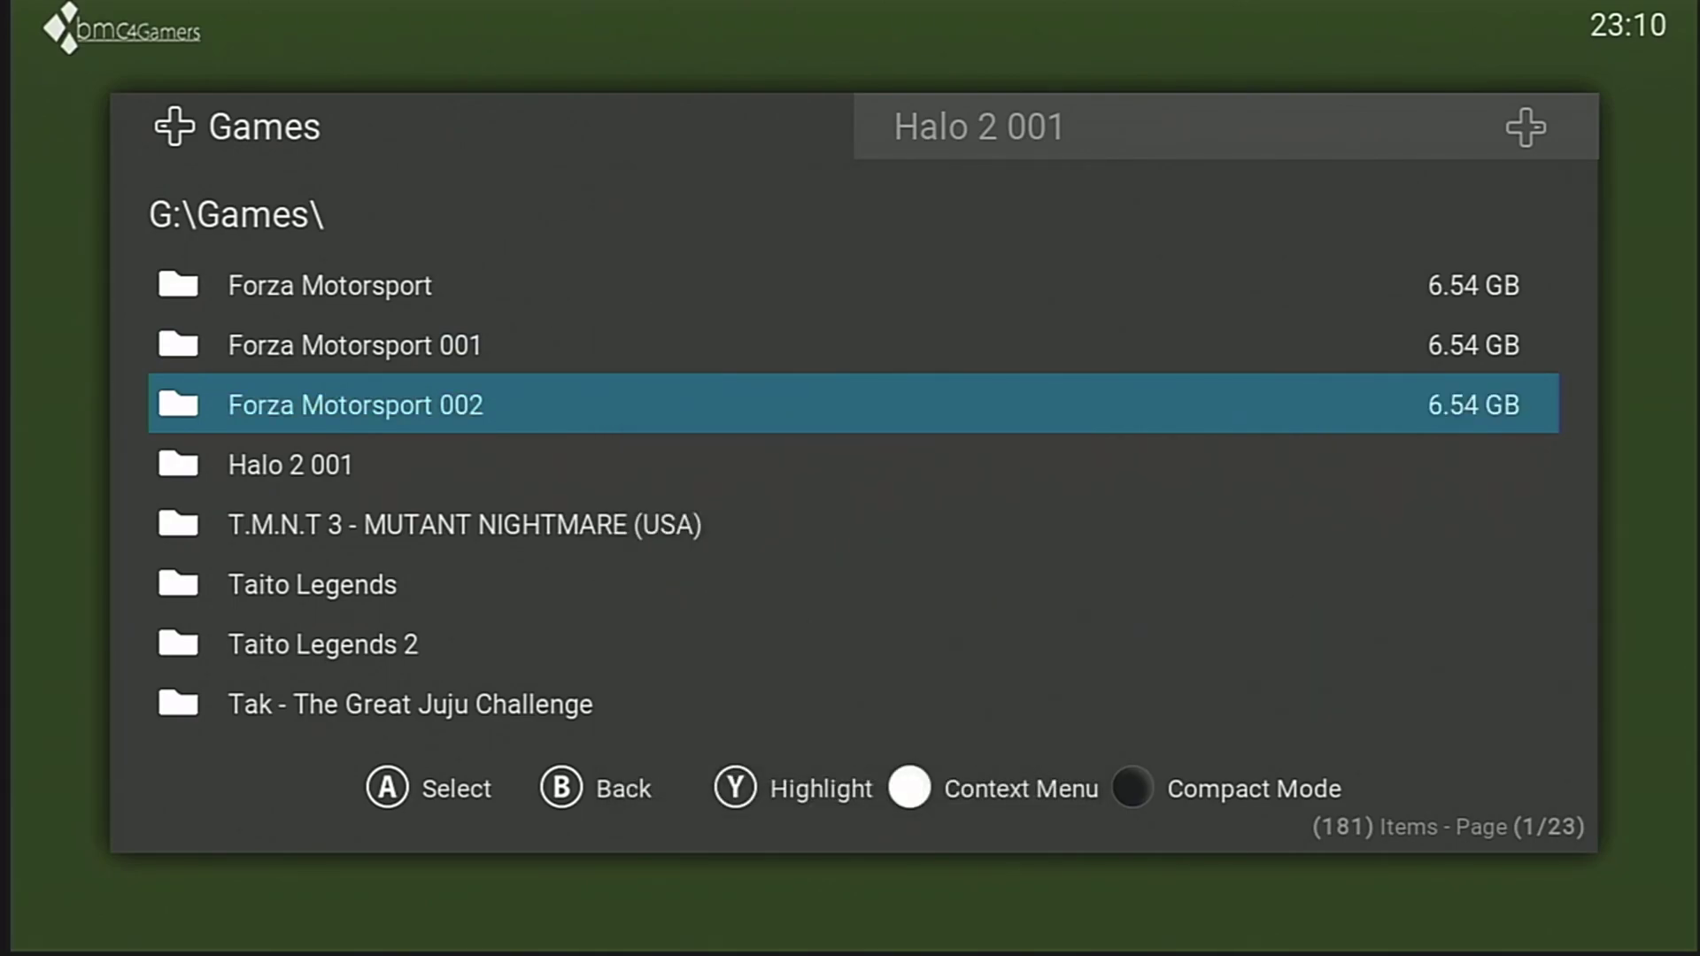
pyautogui.press('Up')
pyautogui.press('Up')
pyautogui.press('Down')
pyautogui.press('Down')
pyautogui.press('Up')
pyautogui.press('Up')
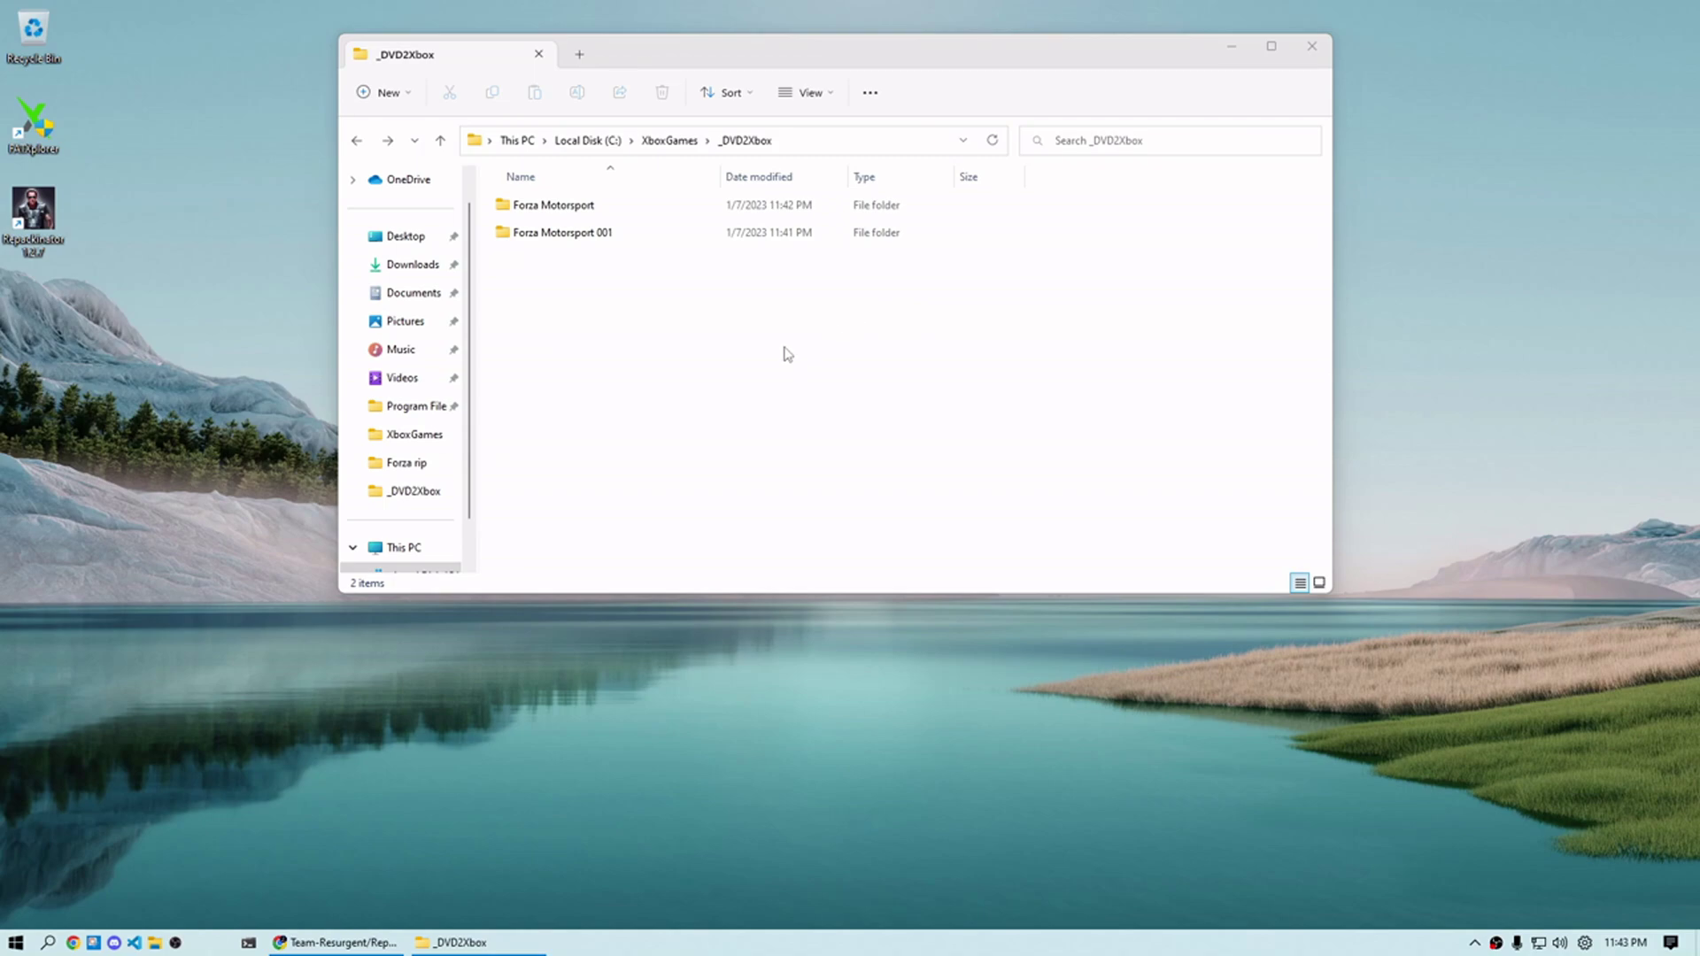
# In Windows File Explorer, compute the 7-Zip SHA-256 checksum of both ISO parts in the Forza Motorsport 001 folder
pyautogui.doubleClick(591, 236)
pyautogui.moveTo(602, 250); pyautogui.dragTo(599, 272)
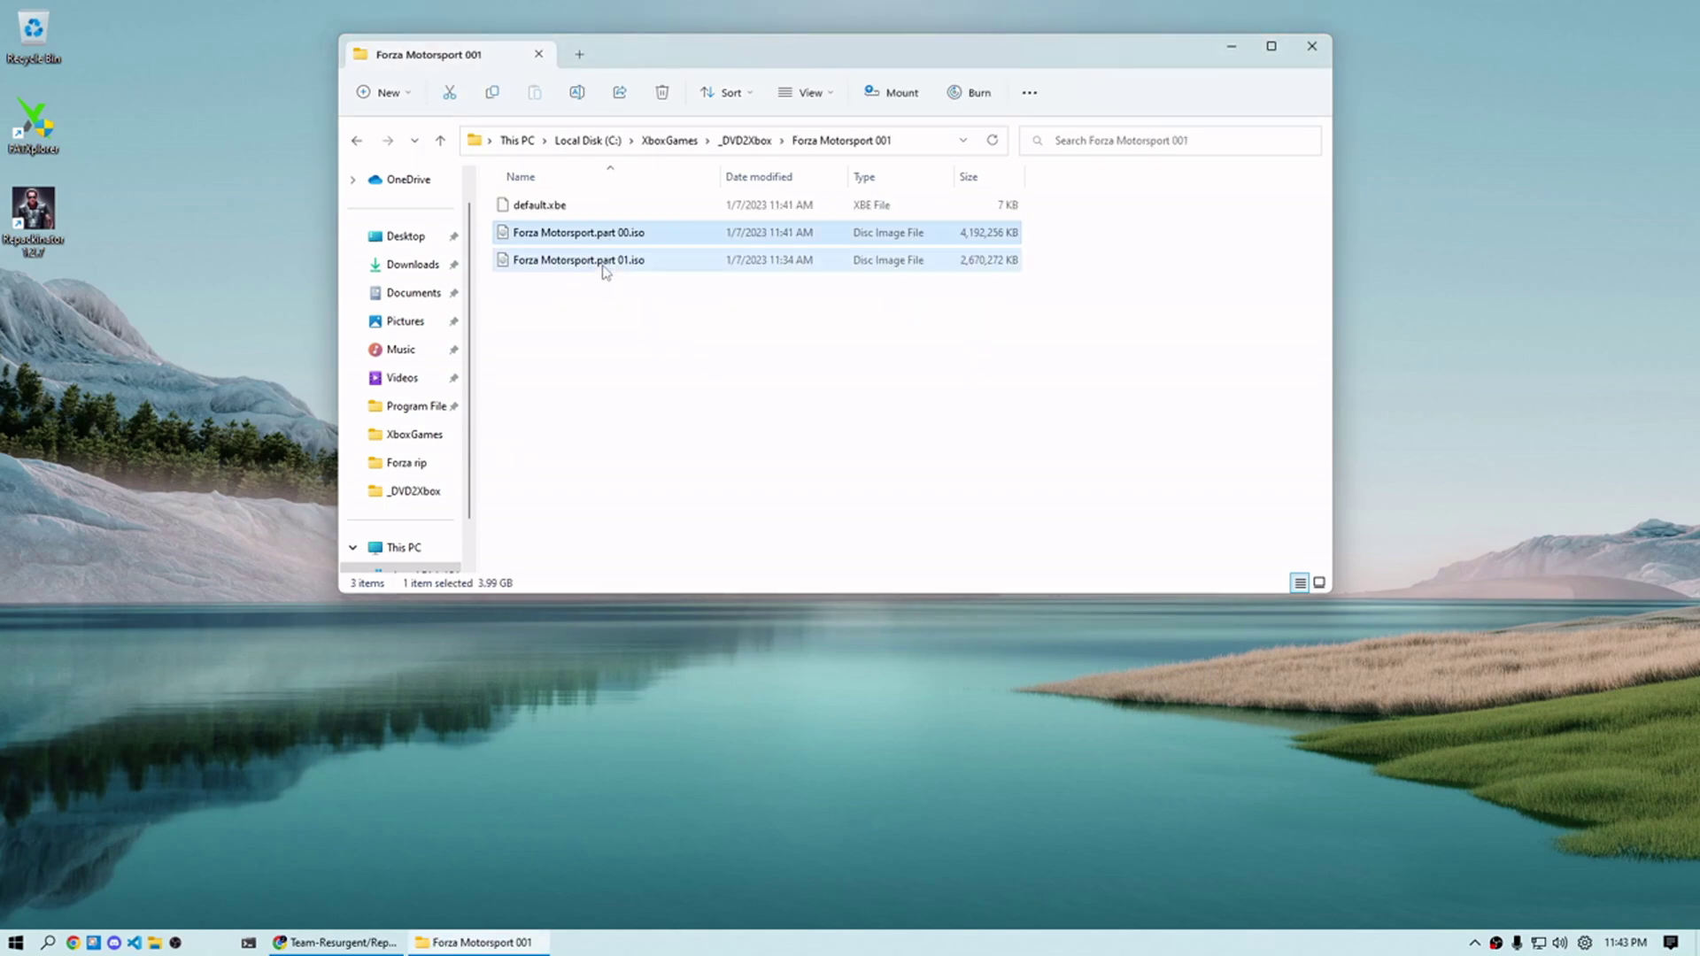
pyautogui.rightClick(606, 264)
pyautogui.moveTo(680, 355)
pyautogui.moveTo(1000, 551)
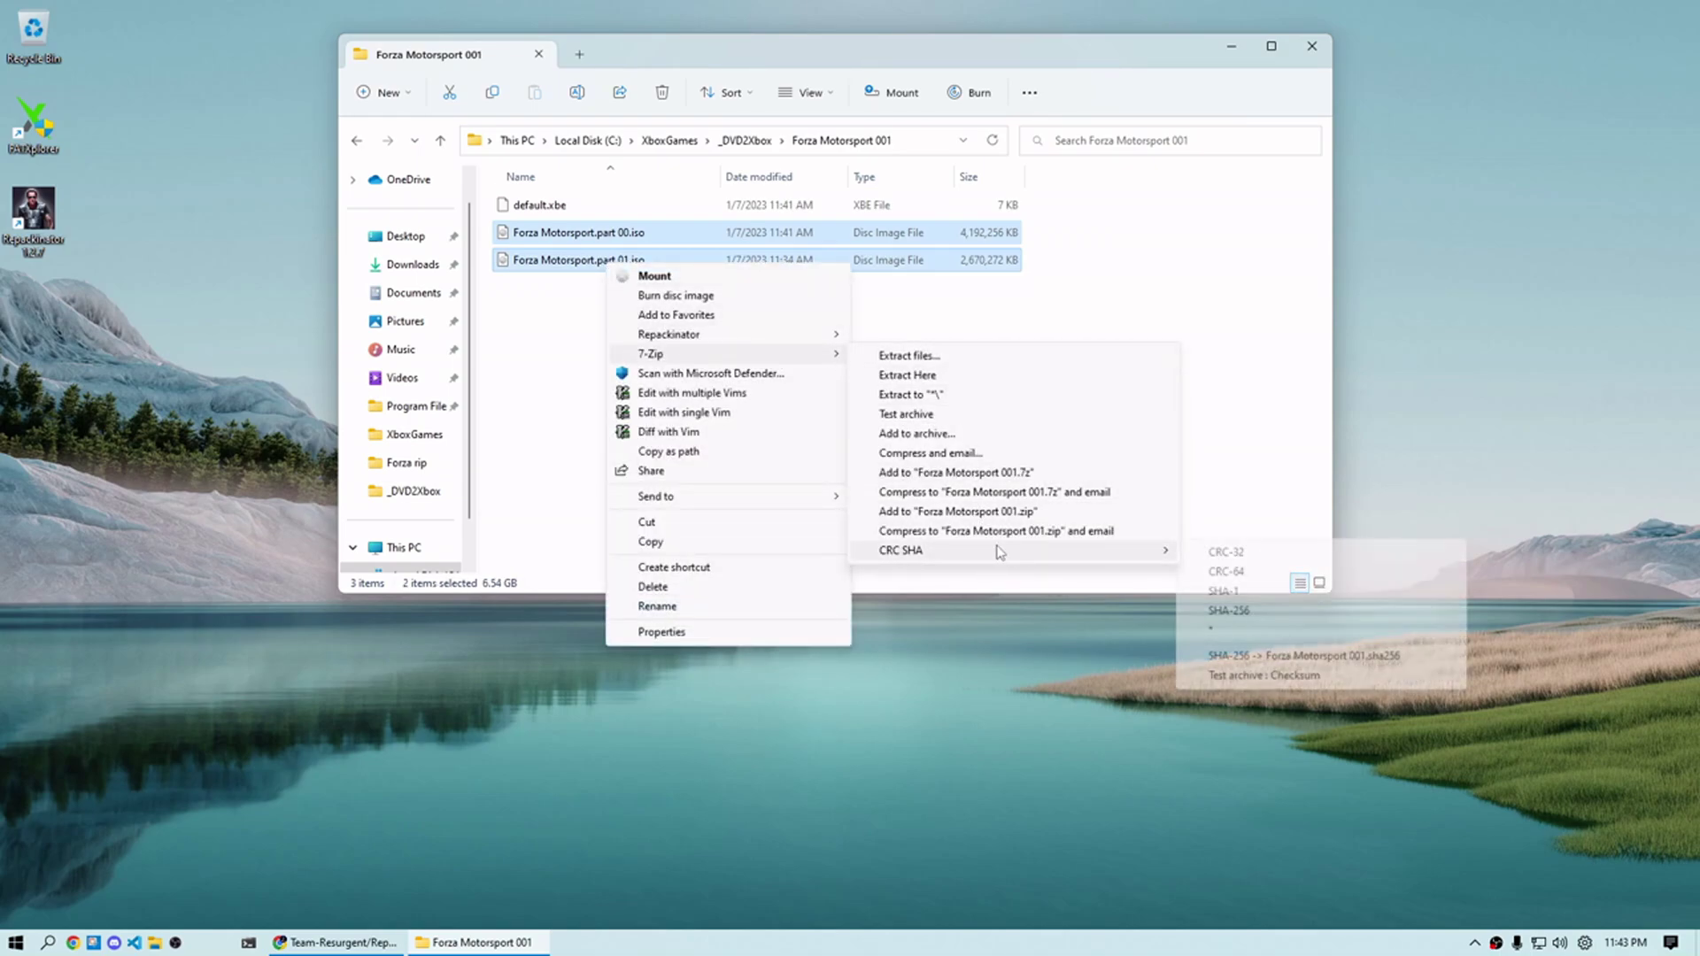
pyautogui.click(1252, 612)
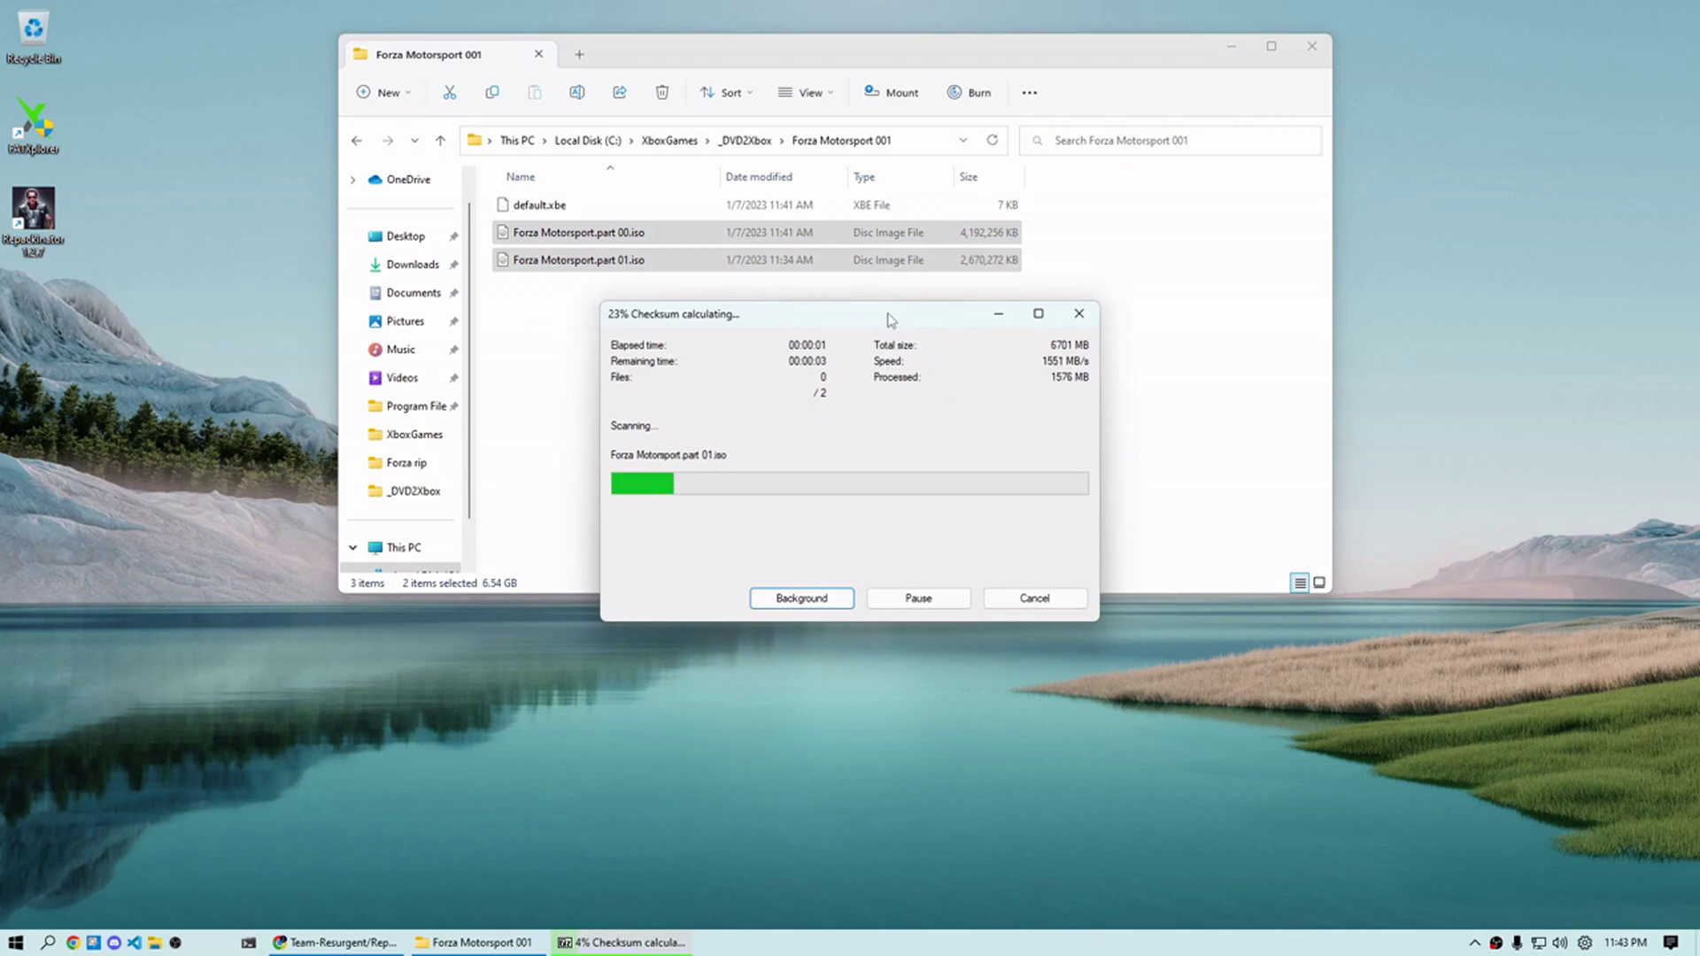
pyautogui.moveTo(891, 318); pyautogui.dragTo(339, 353)
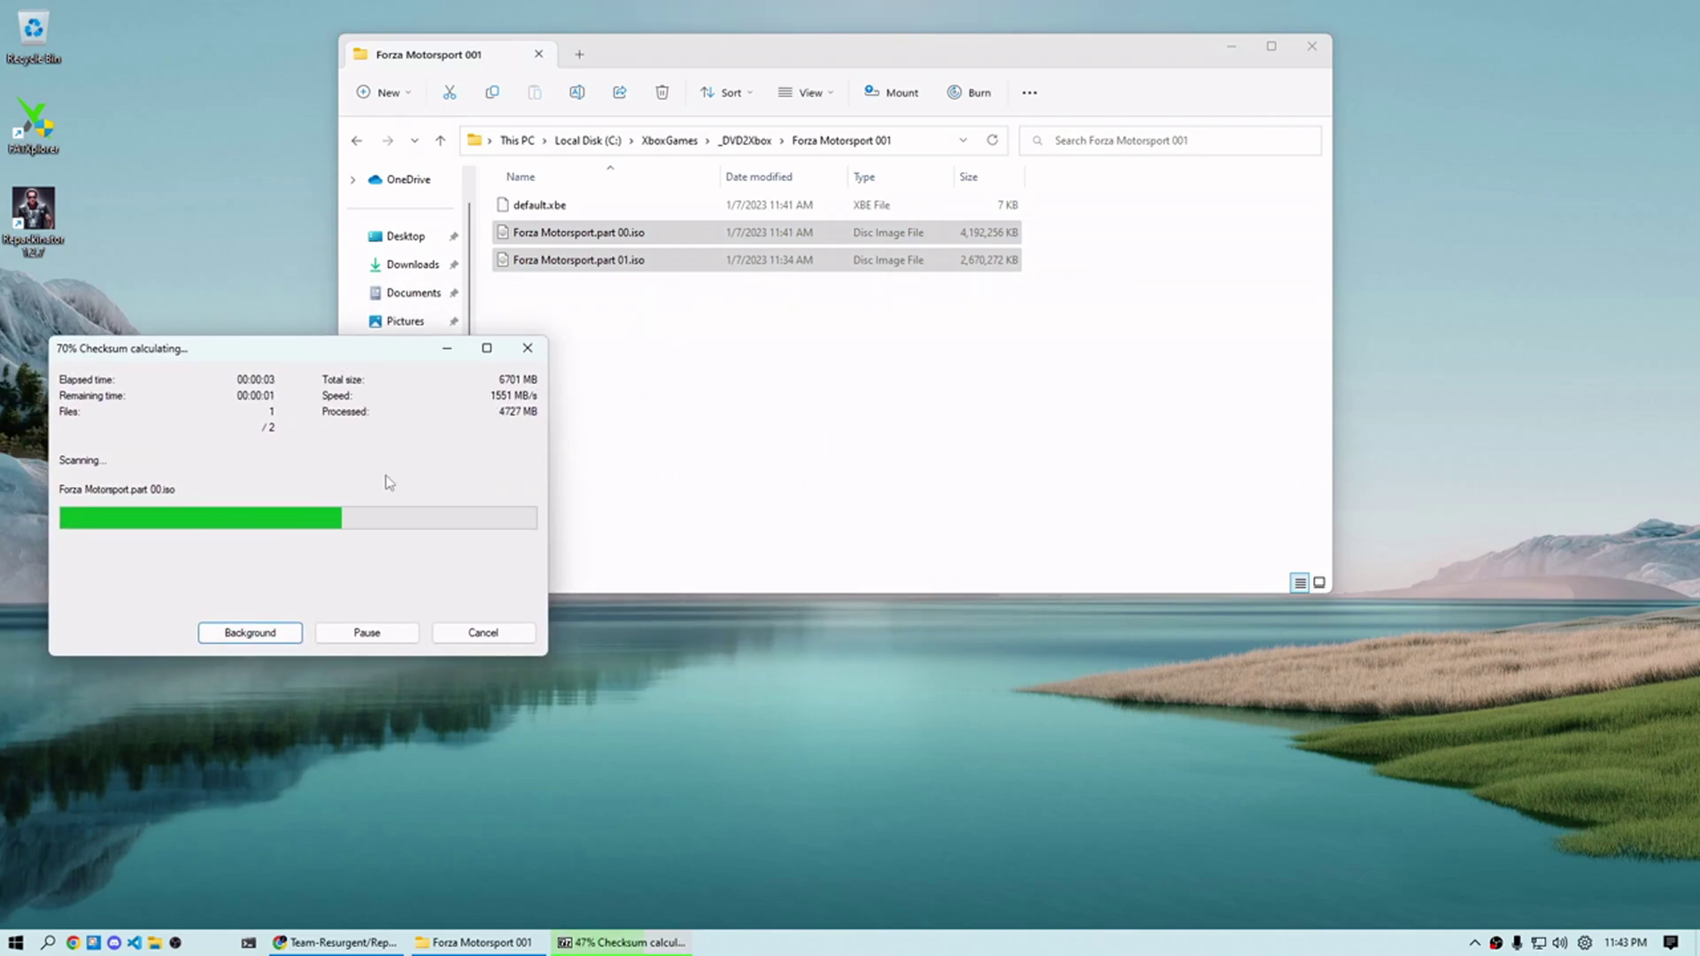
# Compute the 7-Zip SHA-256 checksum of both ISO parts in the original Forza Motorsport folder under _DVD2Xbox
pyautogui.click(589, 447)
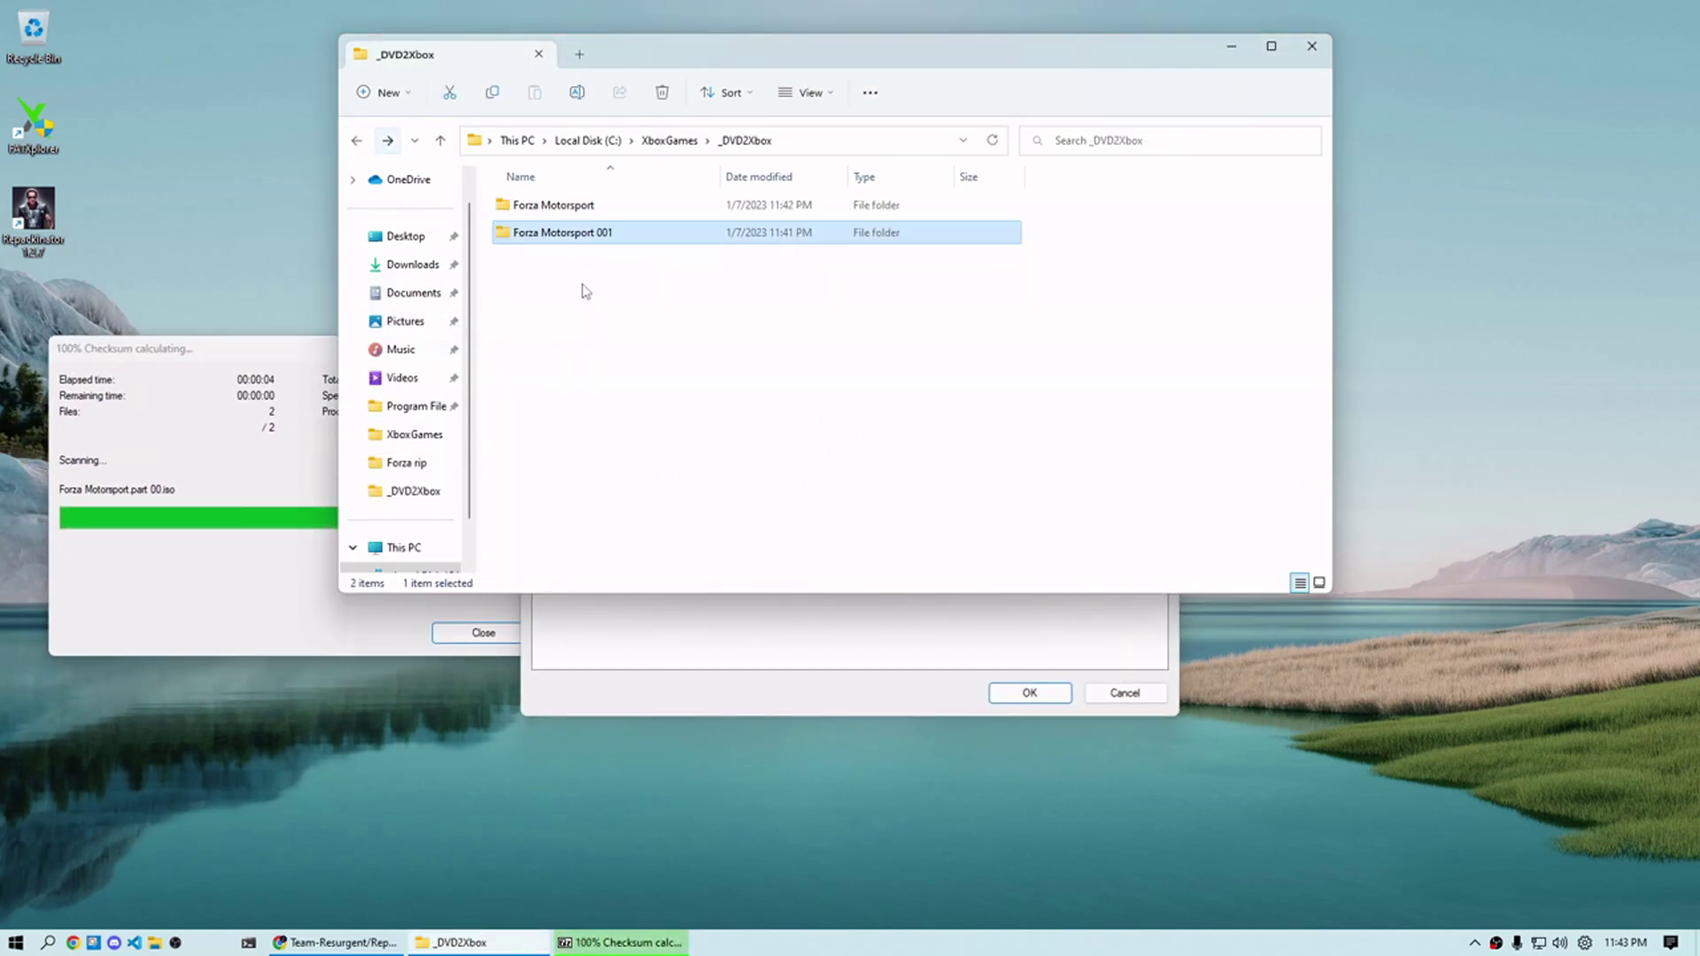
pyautogui.doubleClick(558, 204)
pyautogui.click(602, 233)
pyautogui.keyDown('shift'); pyautogui.click(639, 262); pyautogui.keyUp('shift')
pyautogui.rightClick(642, 272)
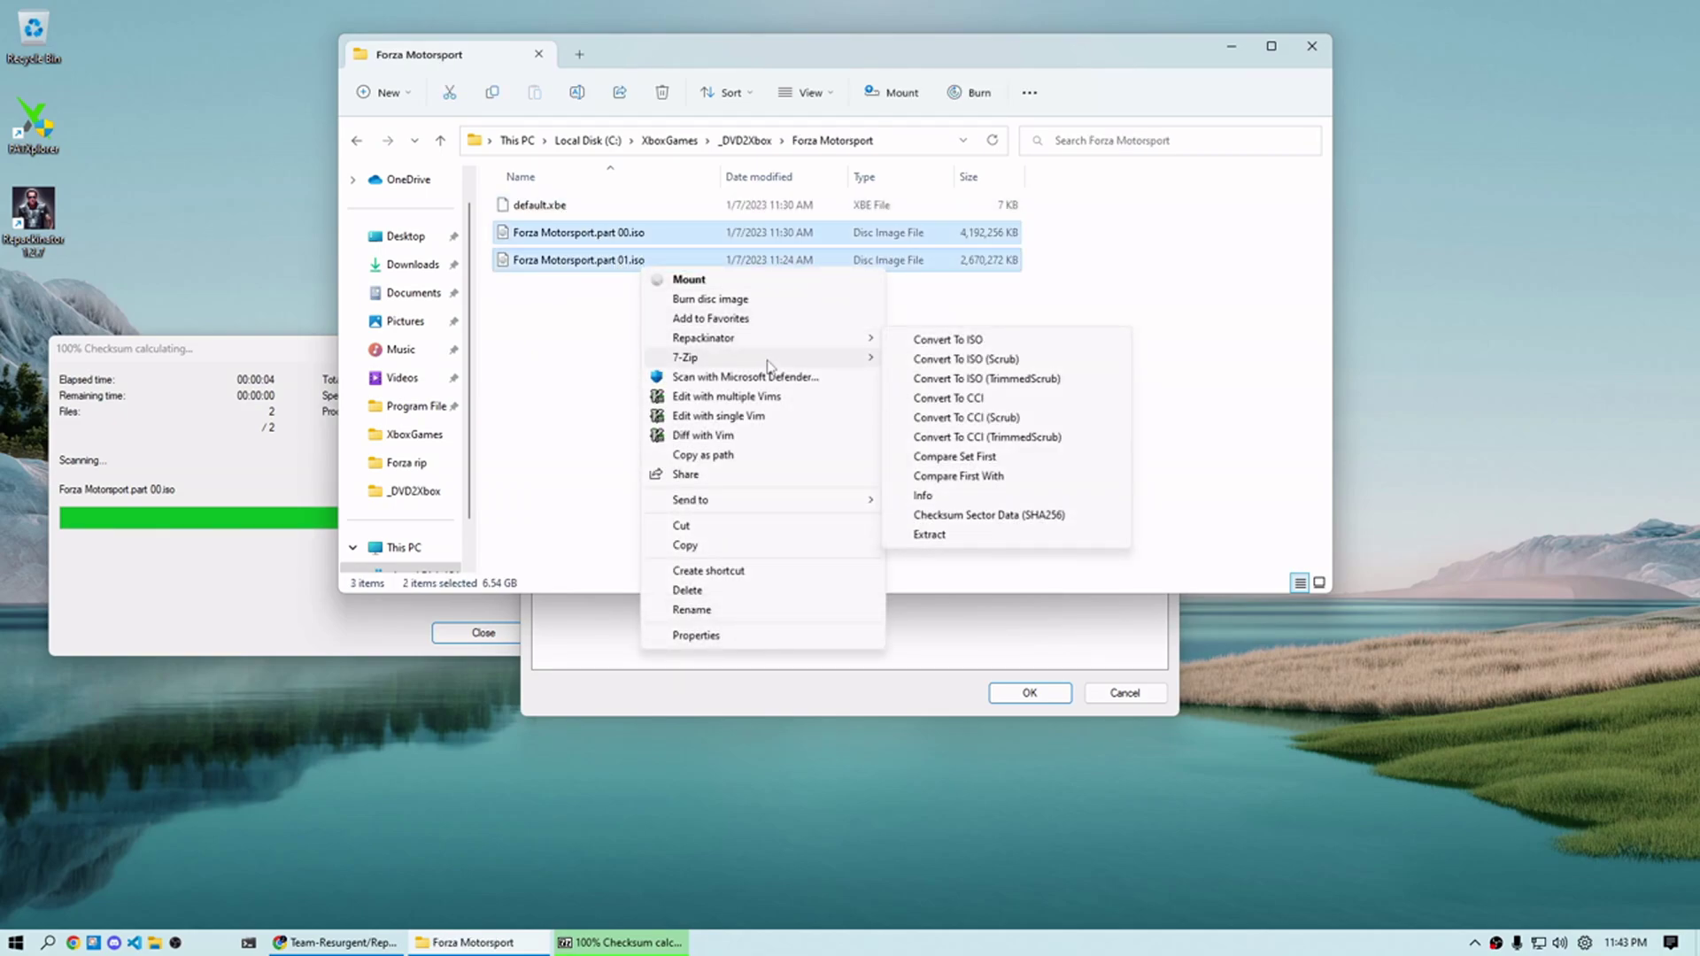
pyautogui.moveTo(770, 357)
pyautogui.moveTo(1036, 553)
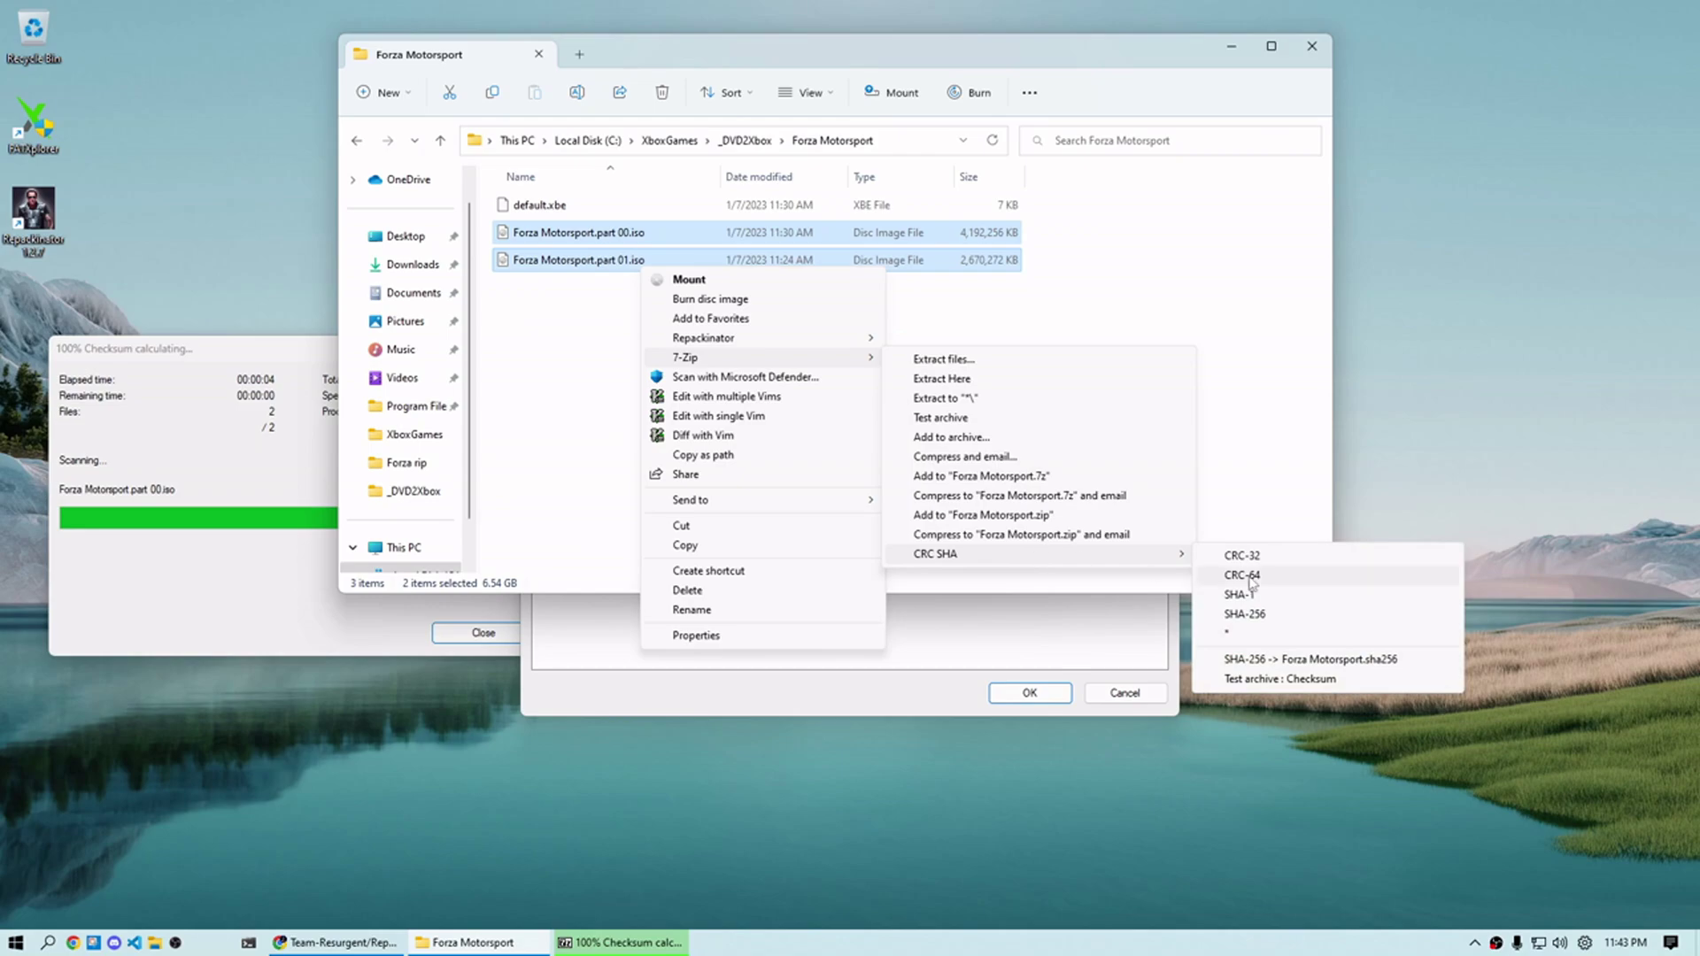
pyautogui.click(1292, 626)
# Arrange the two checksum result windows side by side to compare the SHA-256 values of both rips
pyautogui.moveTo(862, 327); pyautogui.dragTo(1363, 400)
pyautogui.click(721, 673)
pyautogui.moveTo(832, 234); pyautogui.dragTo(441, 256)
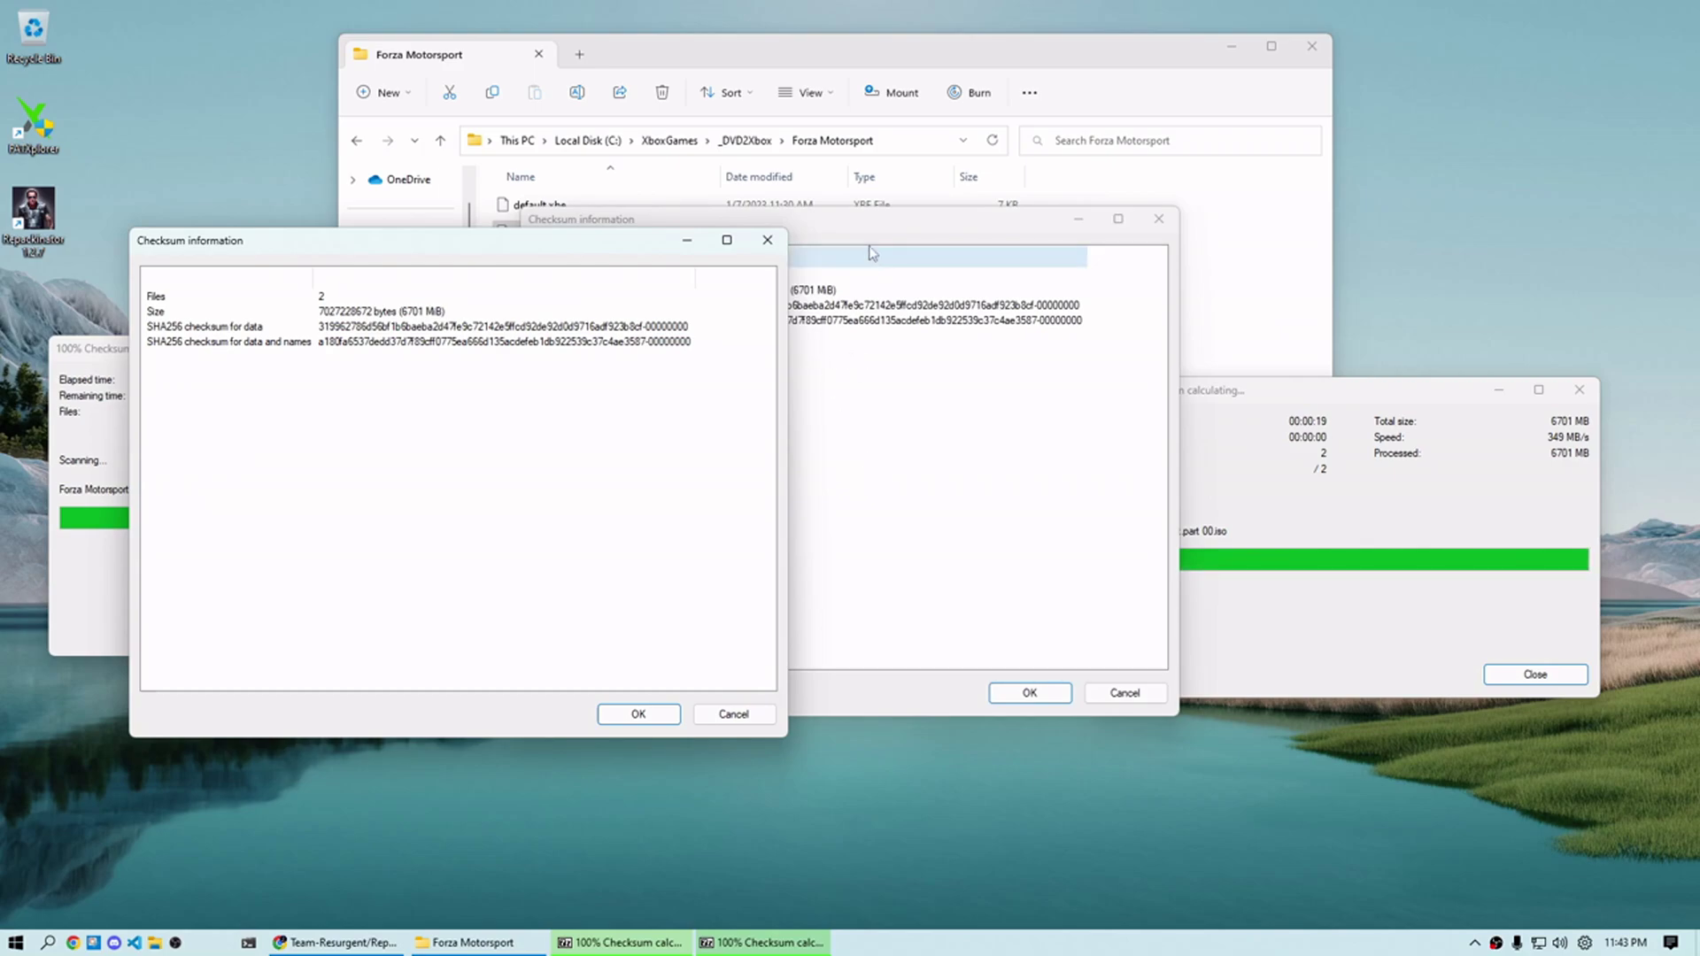
# Place the second checksum result window beside the first and compare the SHA256 checksum for data in both
pyautogui.moveTo(877, 229); pyautogui.dragTo(1147, 253)
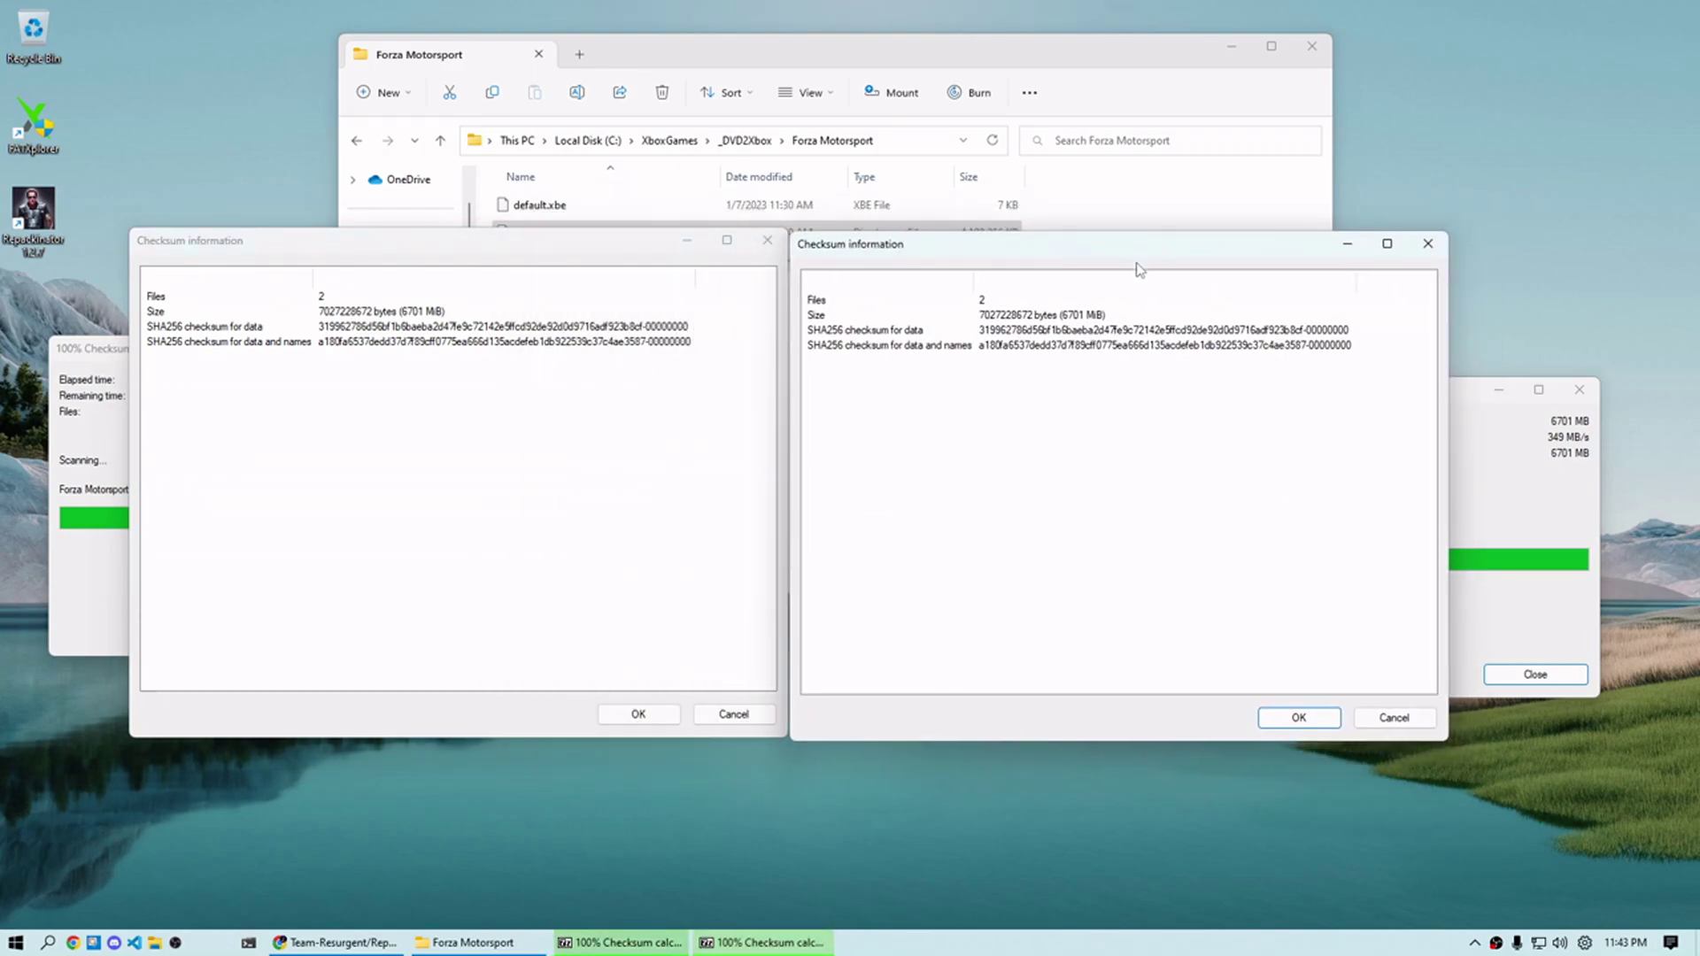
pyautogui.click(924, 330)
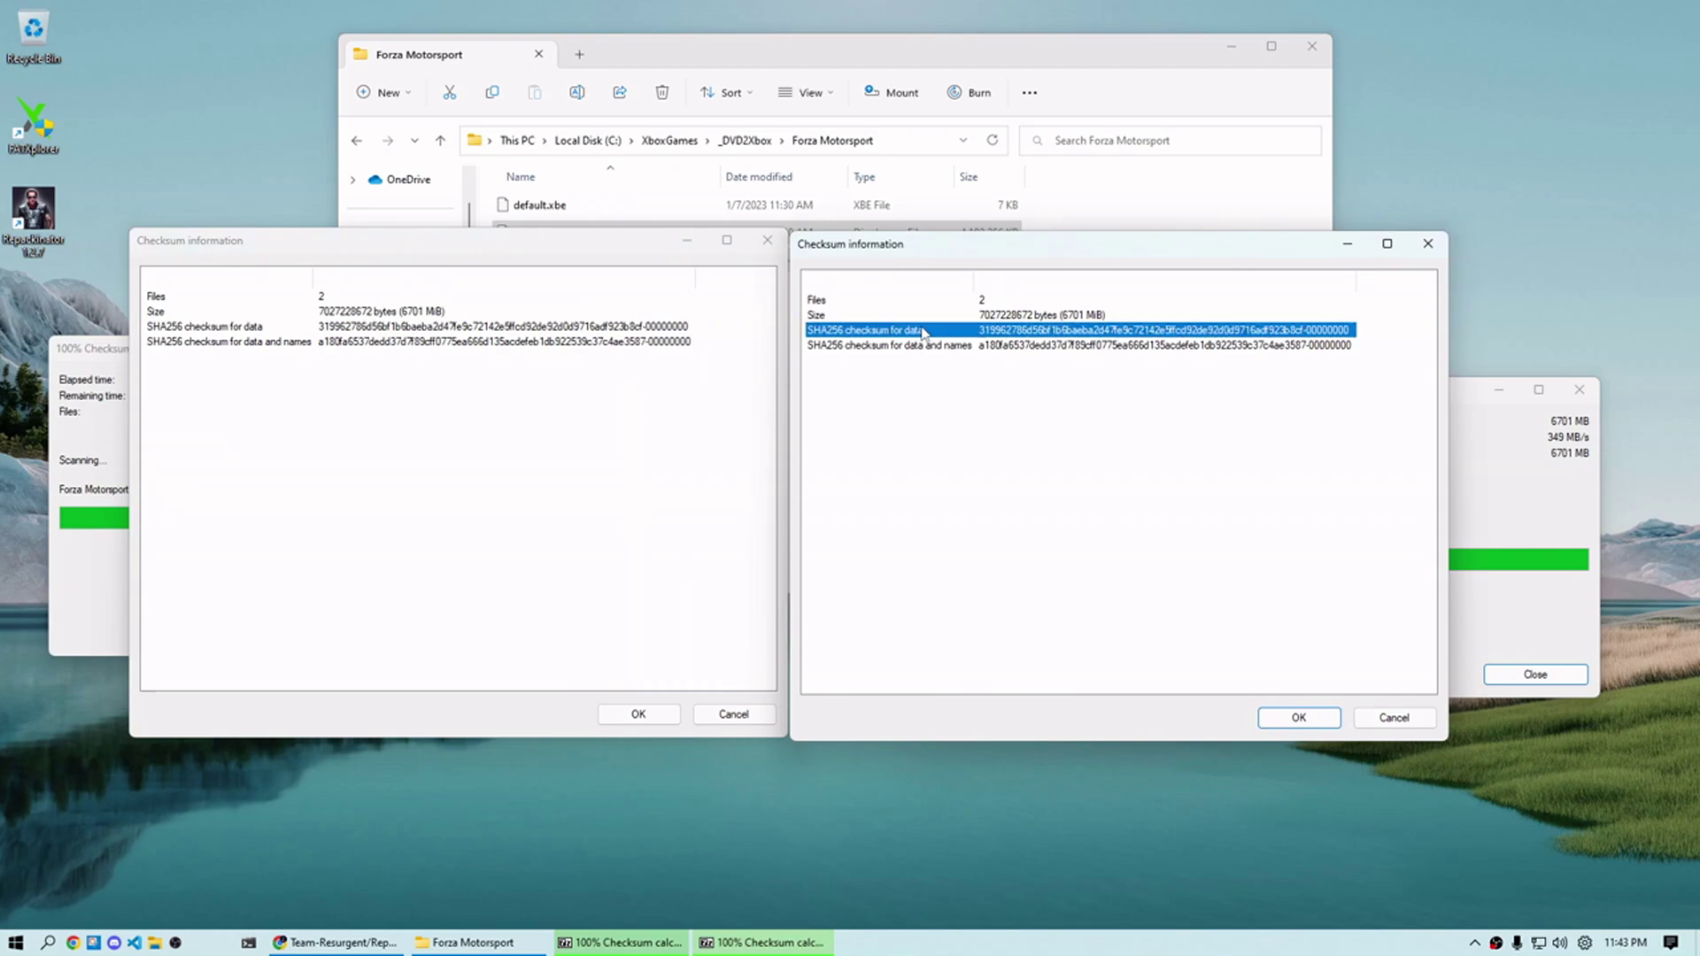
pyautogui.click(226, 330)
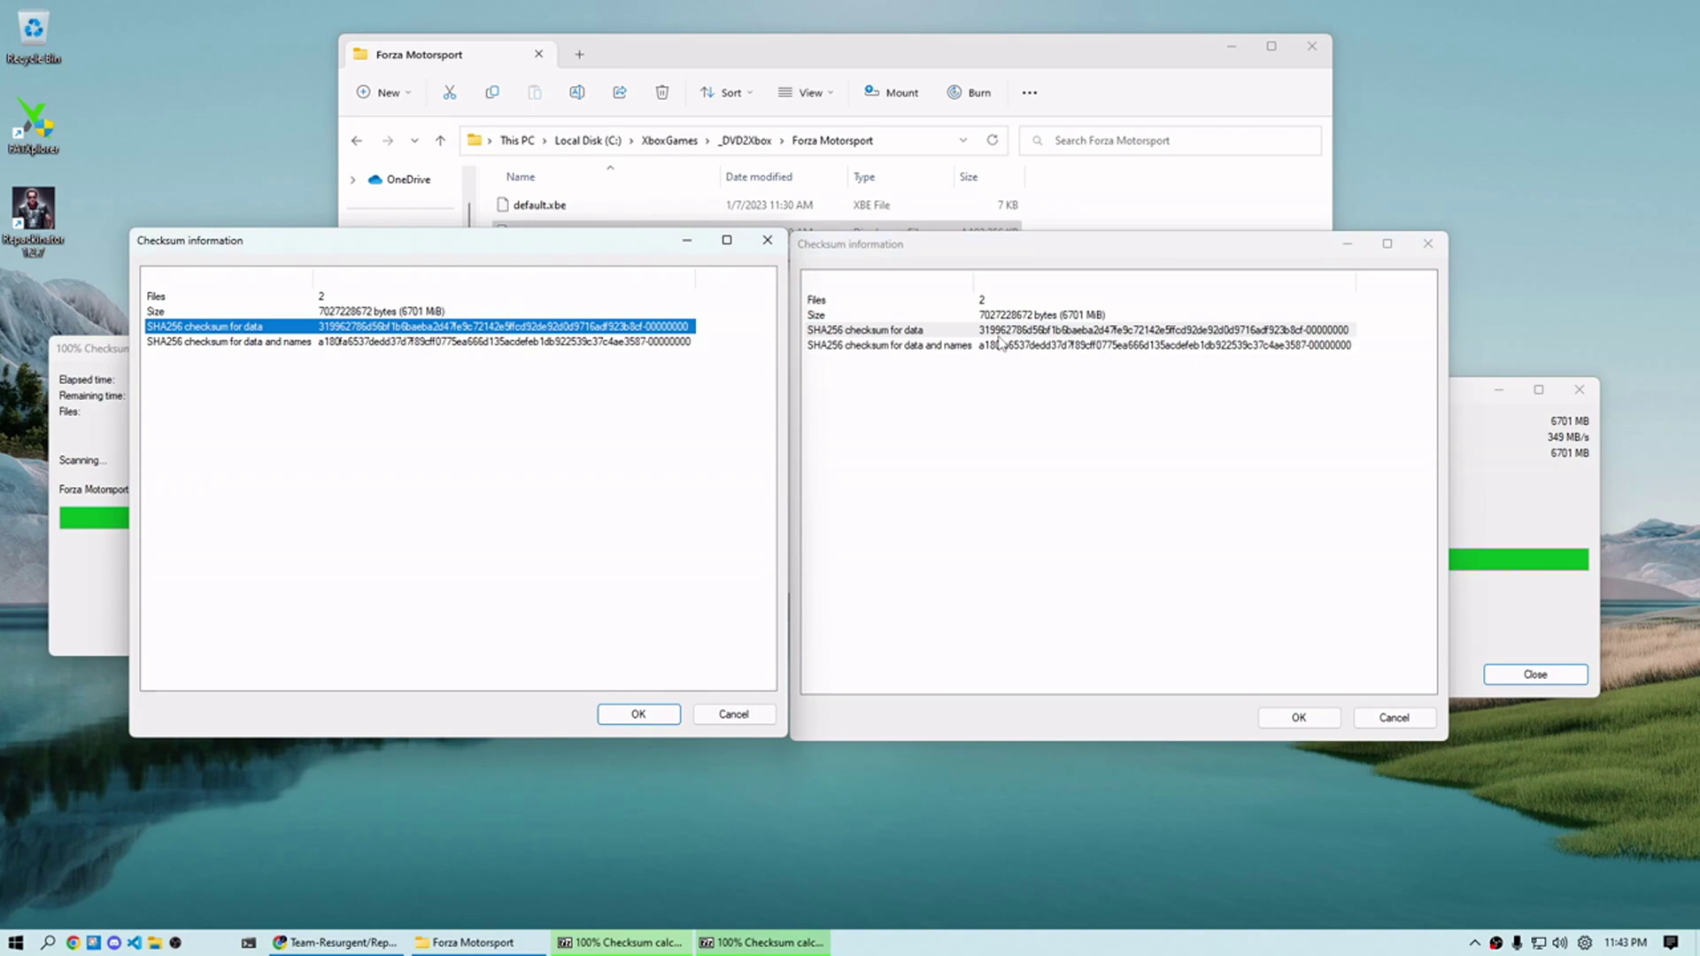
pyautogui.click(1065, 475)
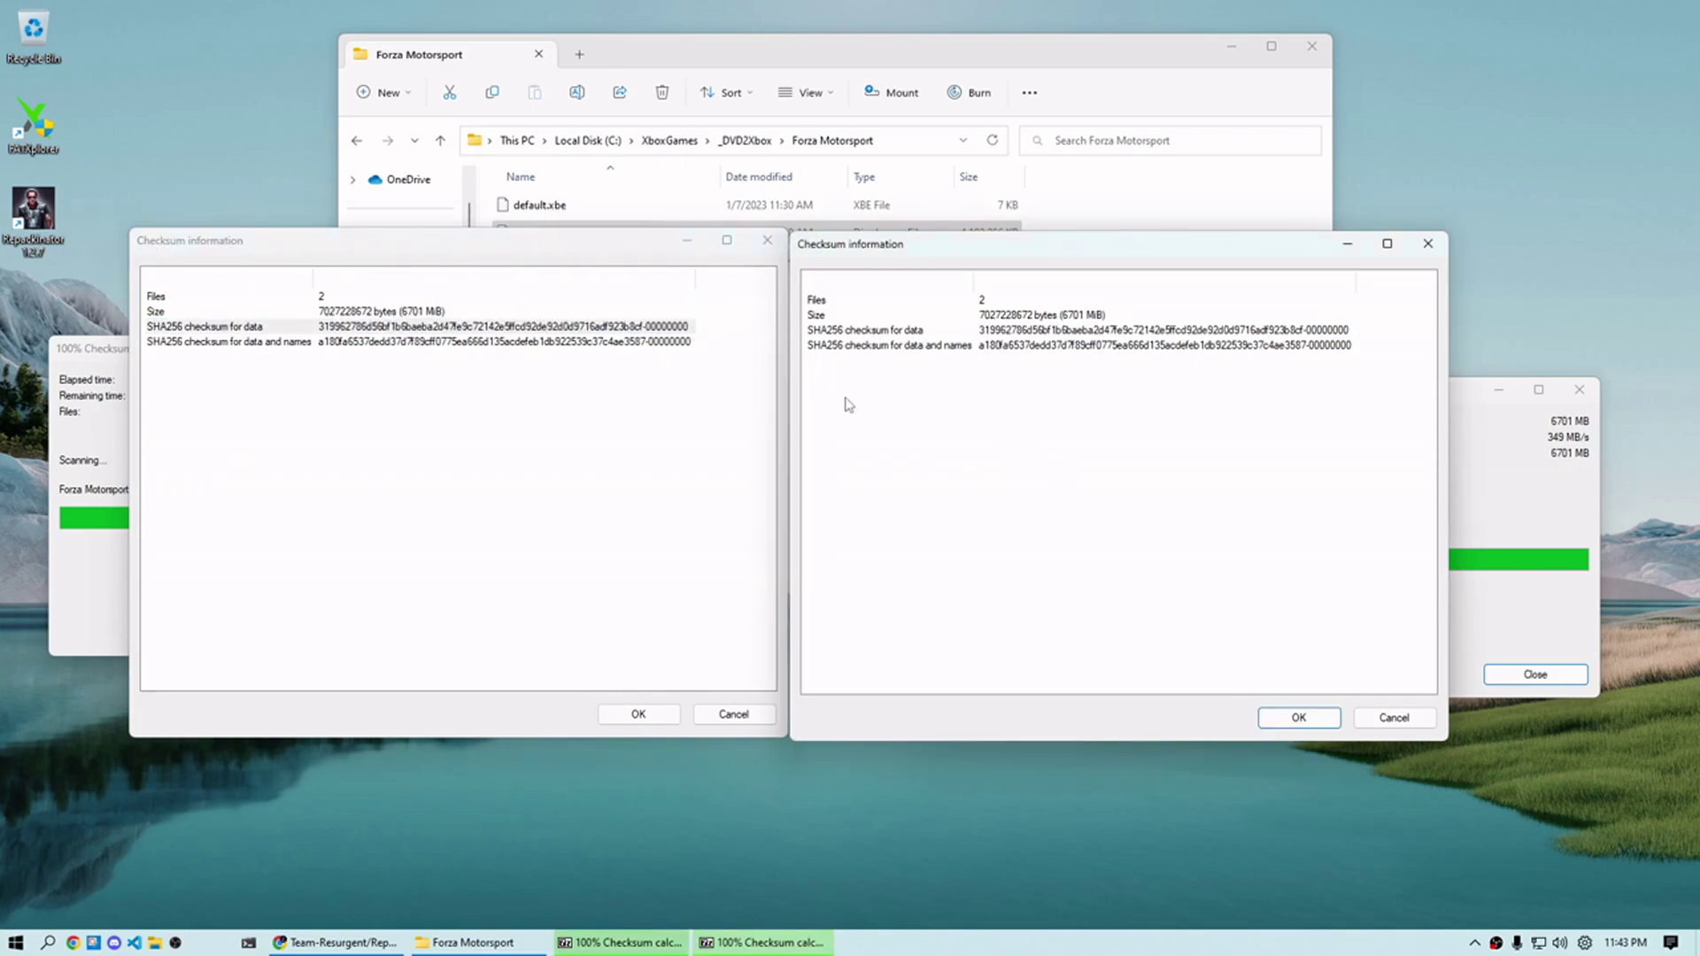
# Close both checksum result windows and their calculation windows
pyautogui.click(651, 715)
pyautogui.click(1322, 725)
pyautogui.click(895, 523)
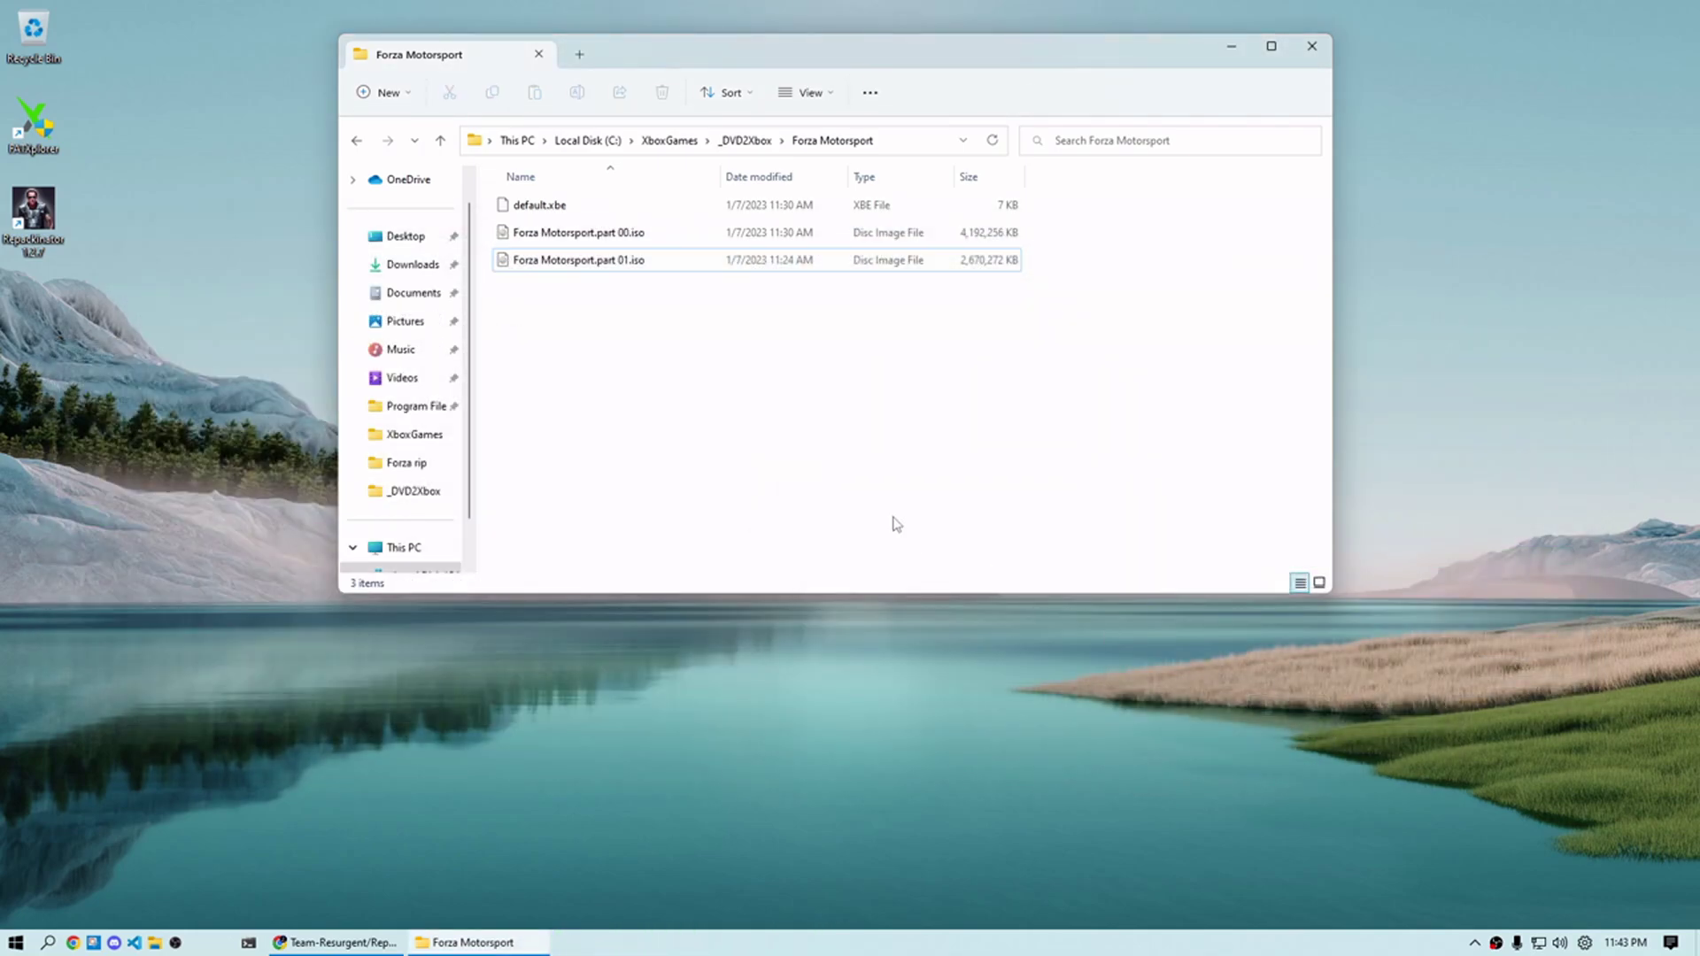
# Delete the duplicate rip folder Forza Motorsport 001 from _DVD2Xbox
pyautogui.click(356, 140)
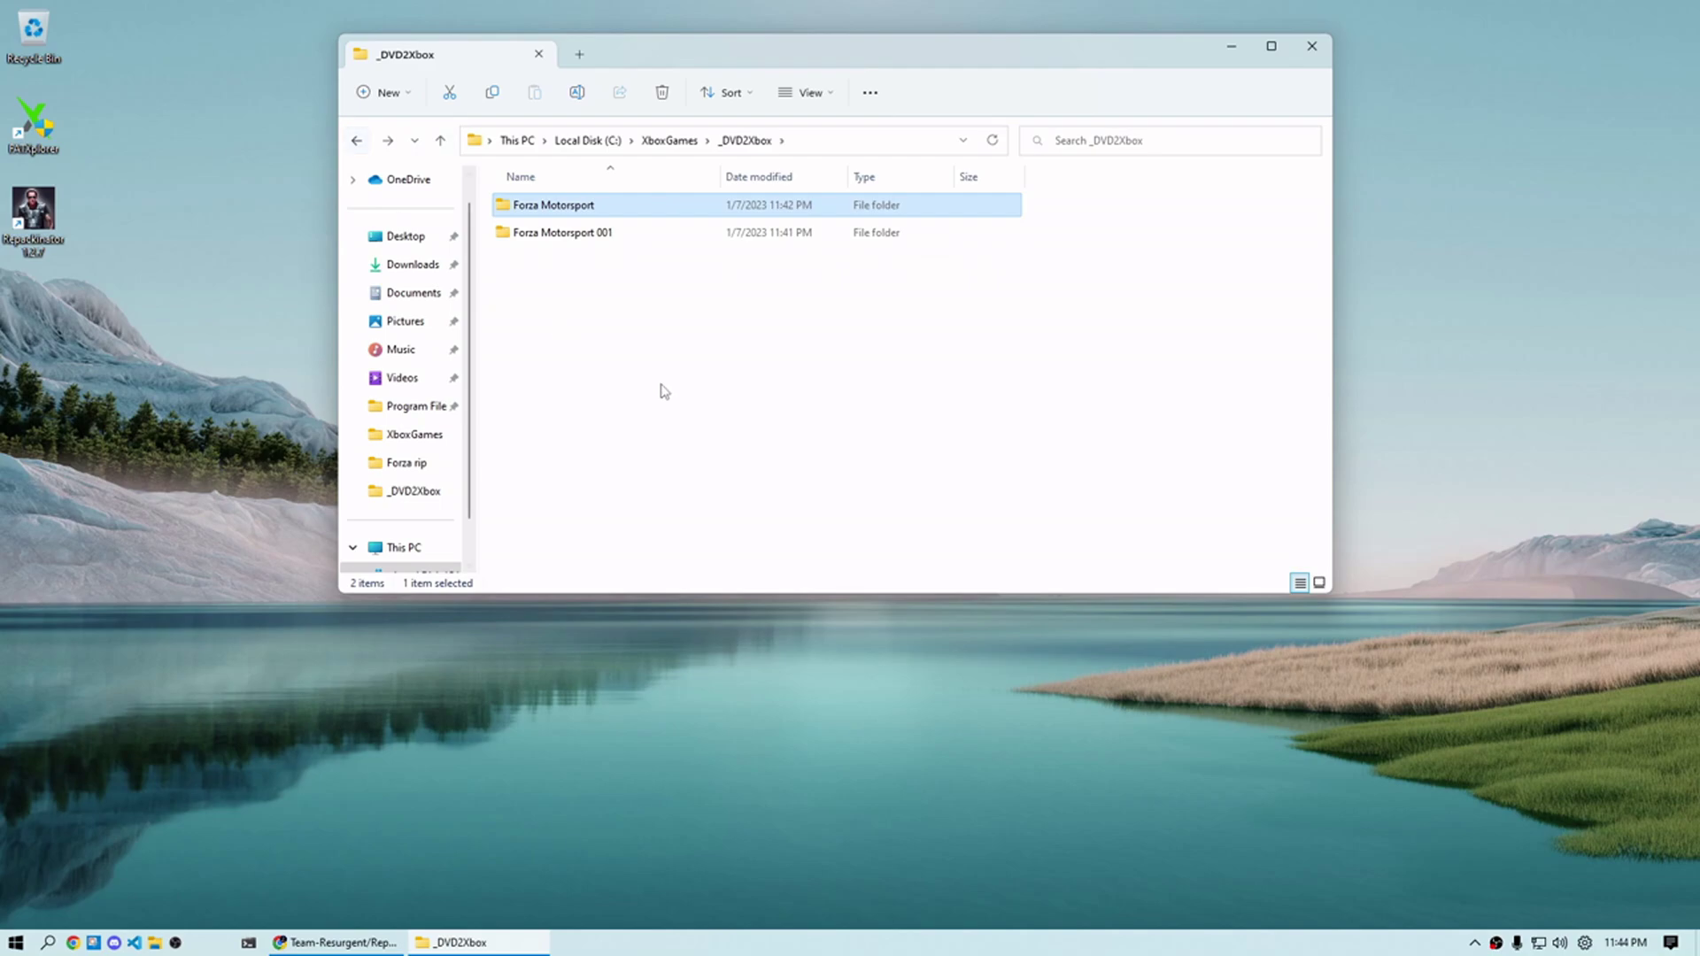
pyautogui.click(621, 235)
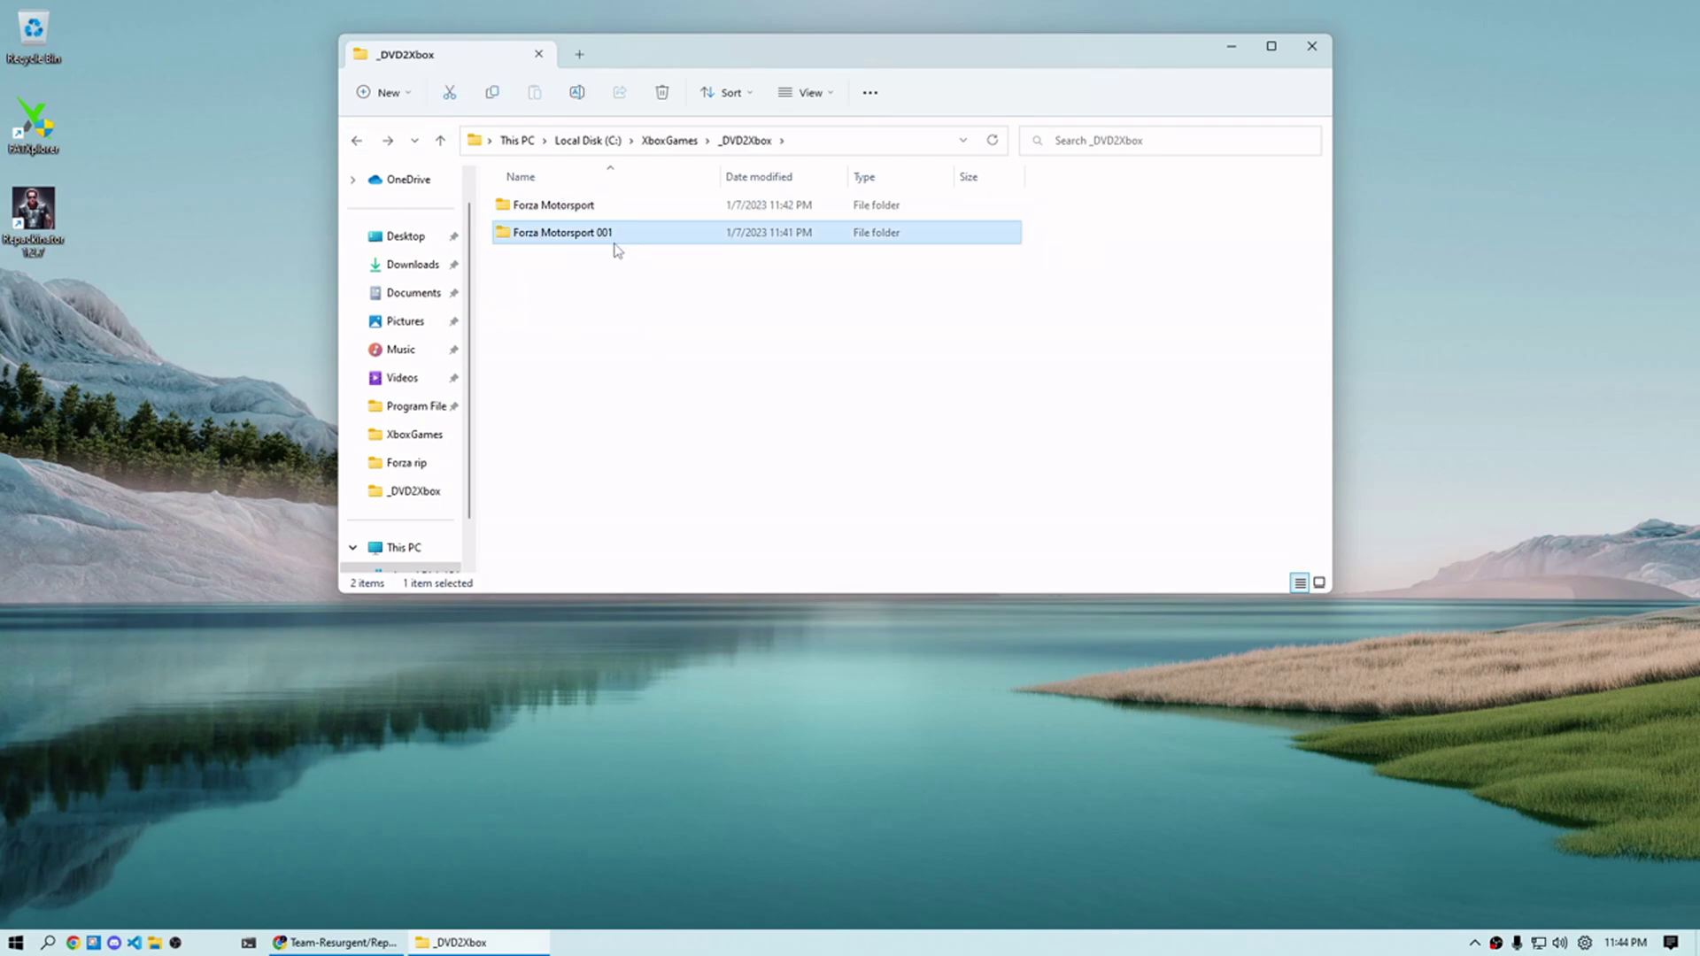
pyautogui.press('Delete')
# Switch to Command Prompt, change the directory to C:\XboxGames\_DVD2Xbox\Forza Motorsport and list its files with dir
pyautogui.doubleClick(560, 215)
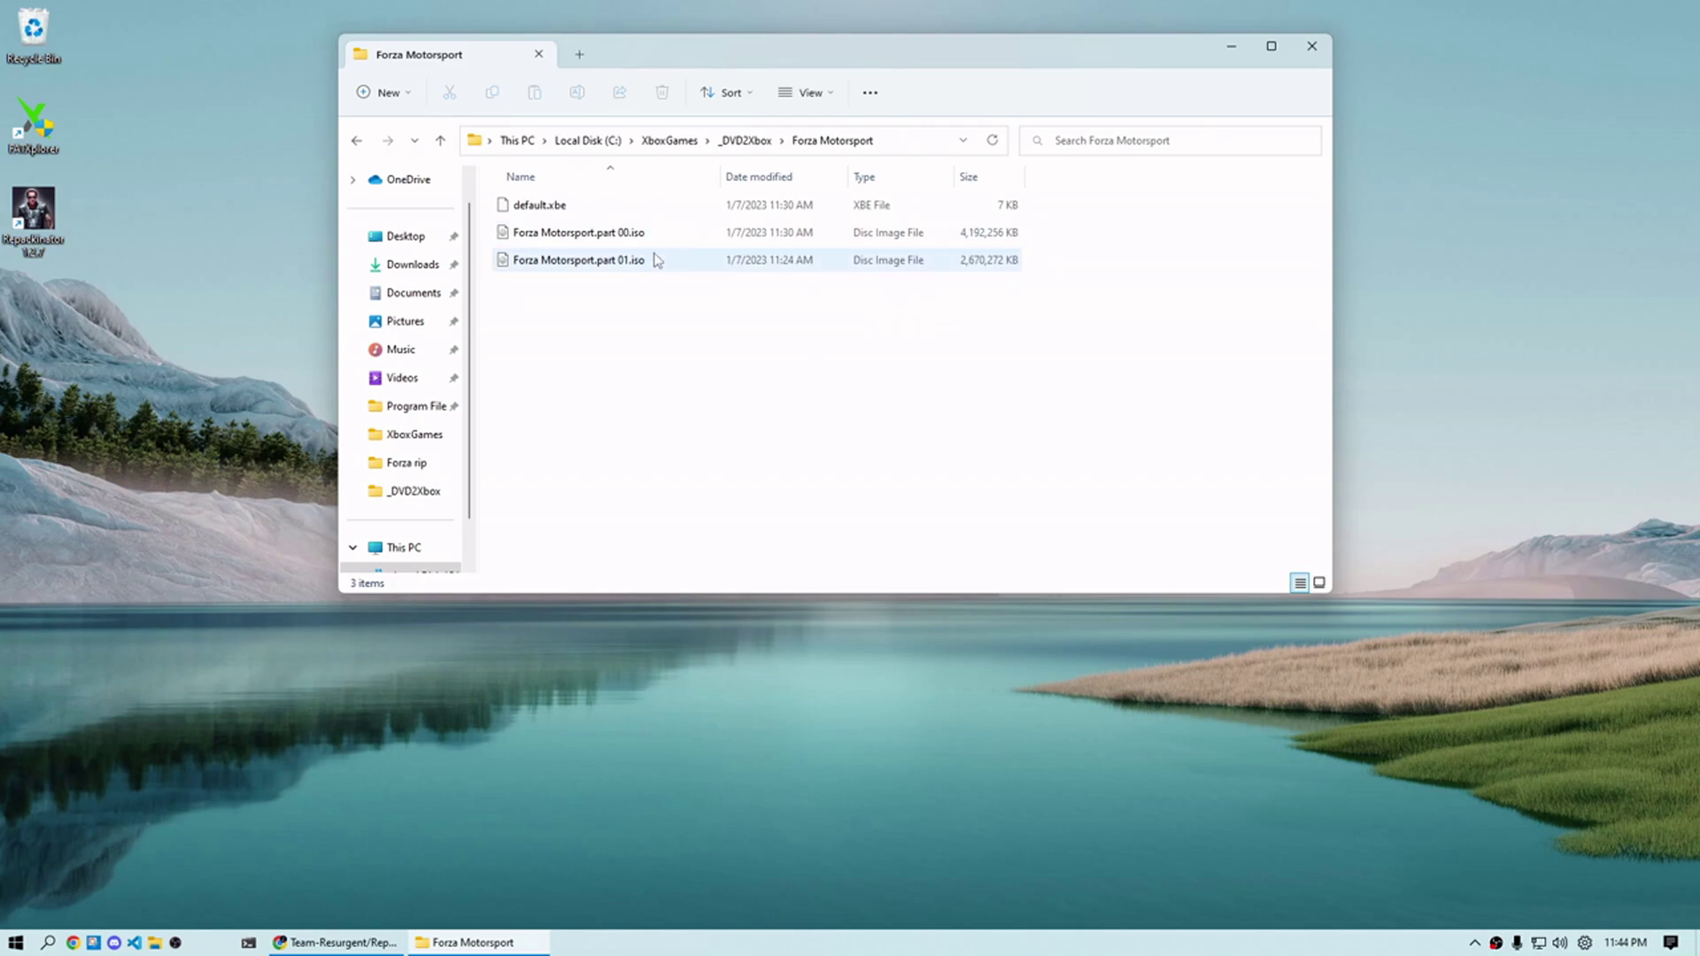
pyautogui.click(901, 140)
pyautogui.hotkey('ctrl', 'c')
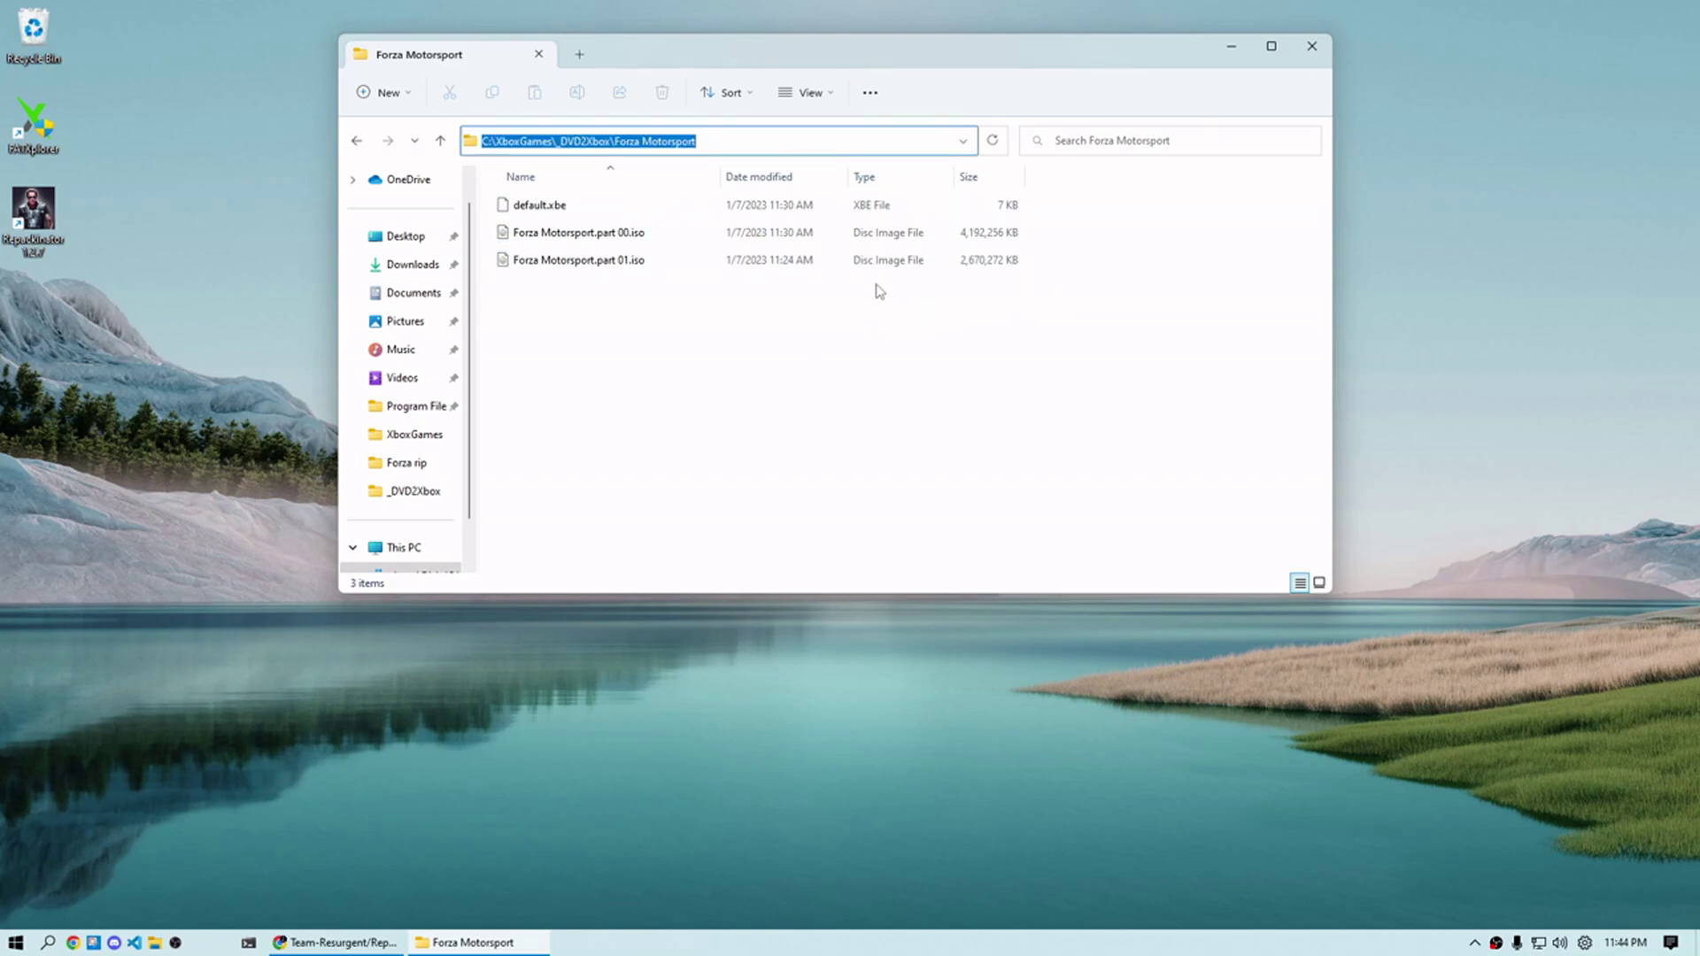
pyautogui.click(48, 942)
pyautogui.click(151, 491)
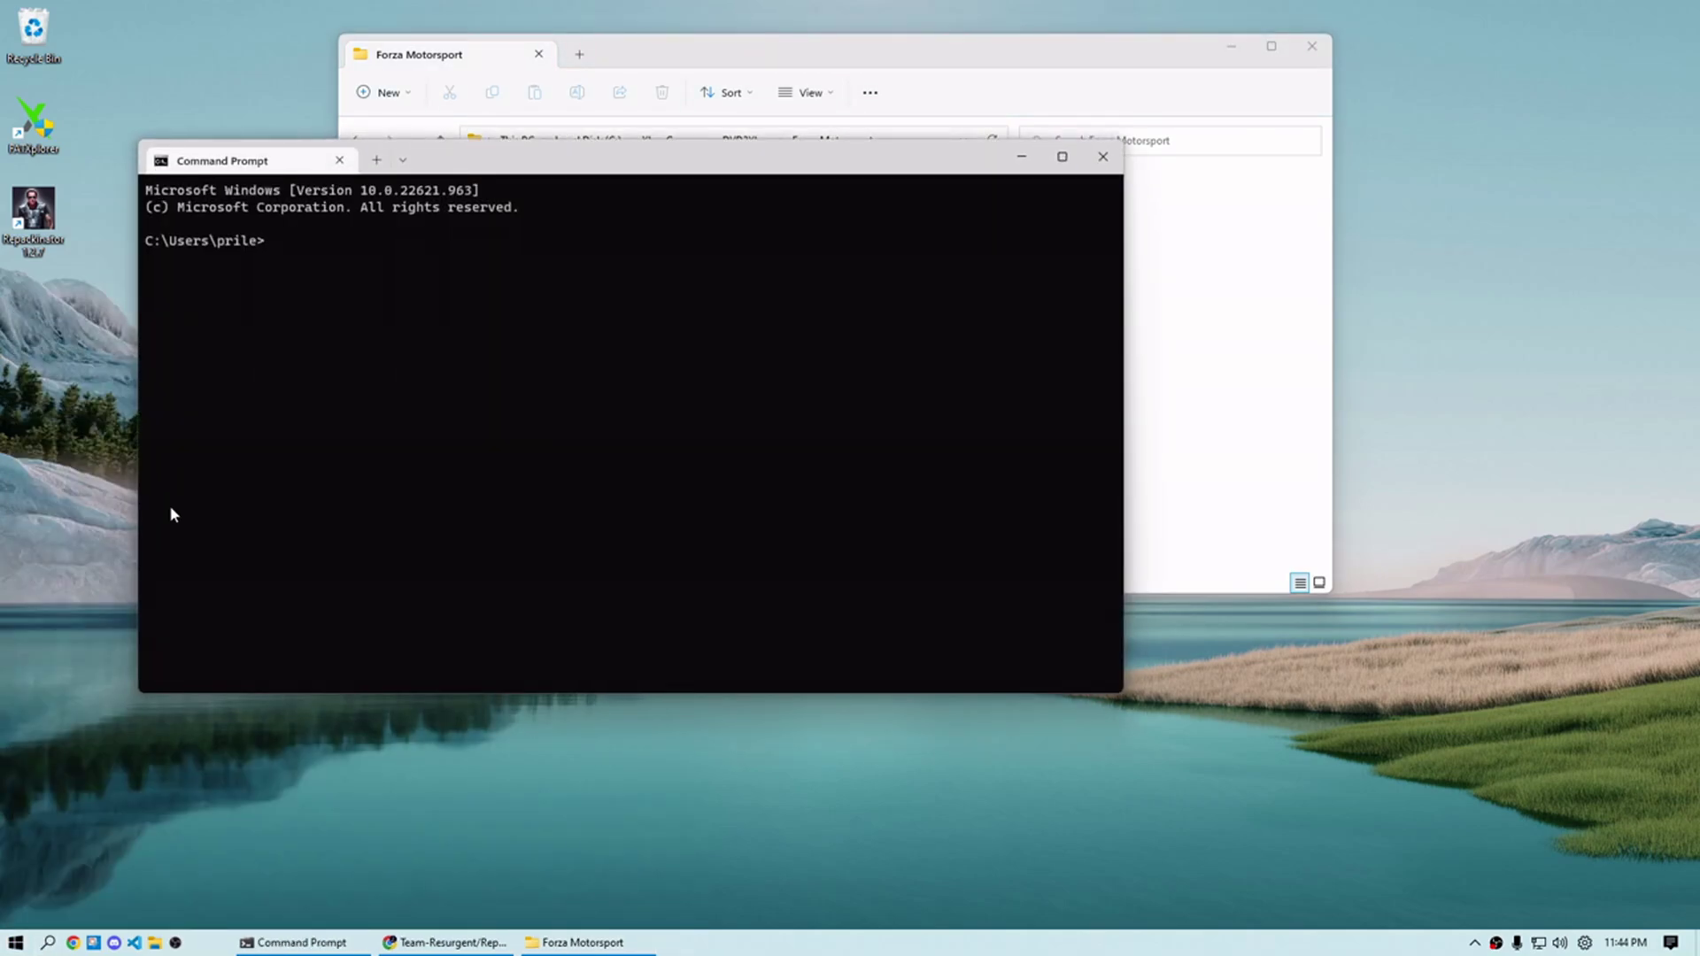
pyautogui.write('cd')
pyautogui.hotkey('ctrl', 'v')
pyautogui.press('Return')
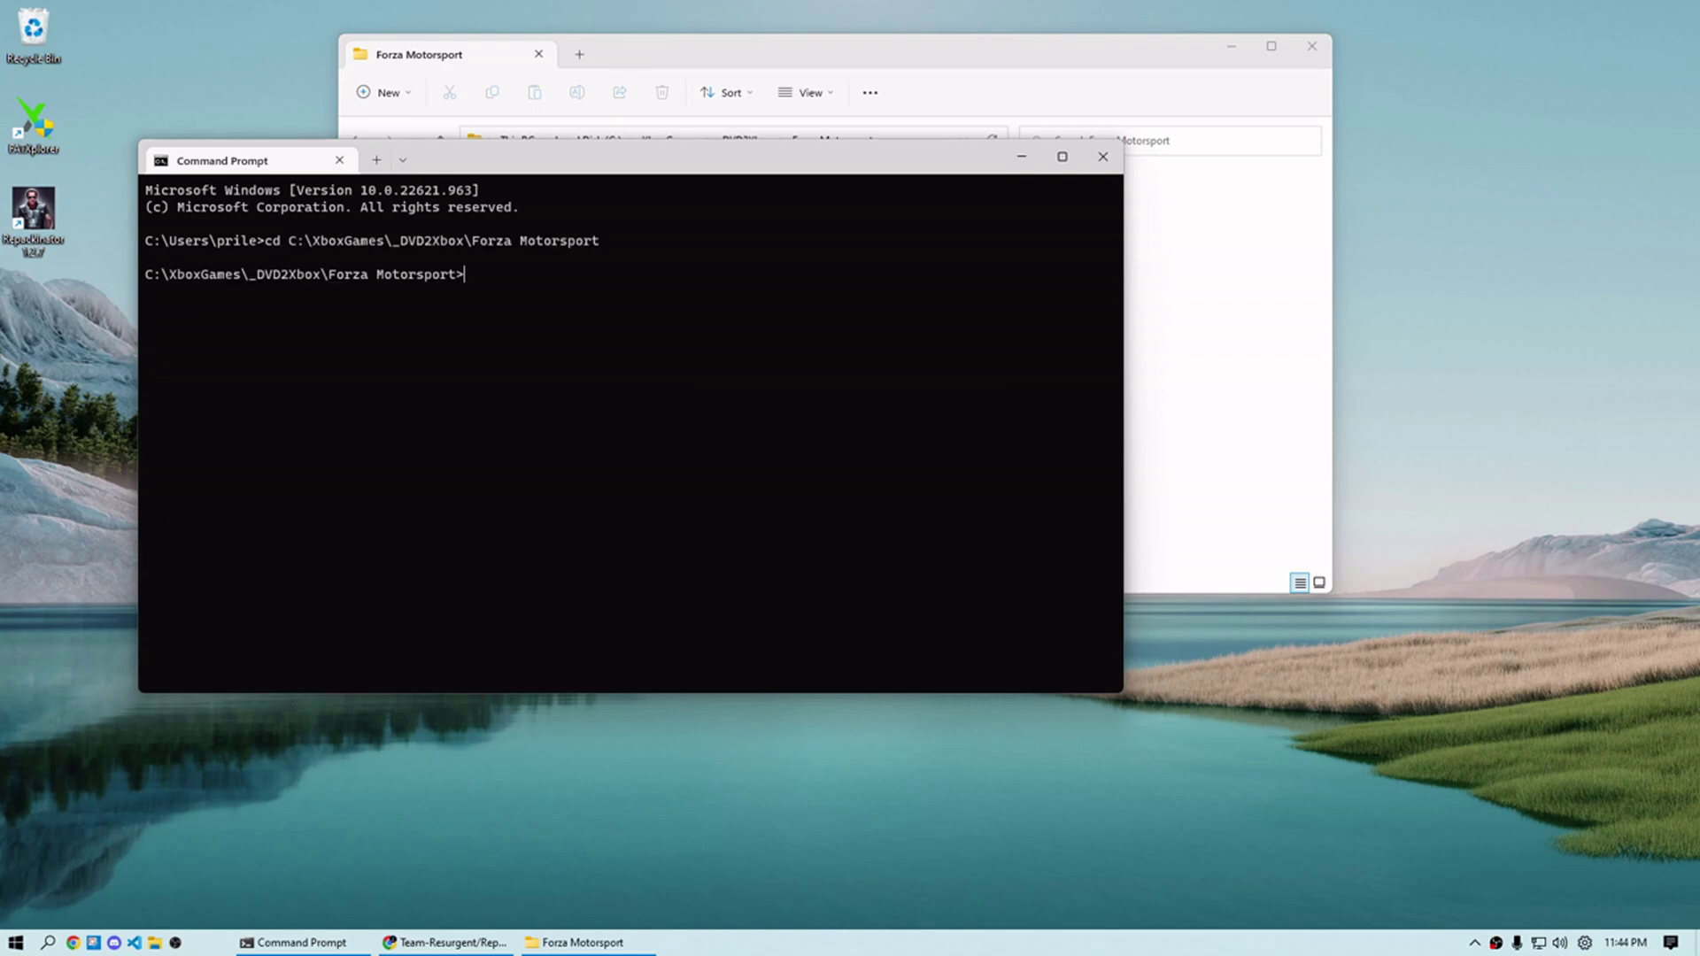
pyautogui.write('dir')
pyautogui.press('Return')
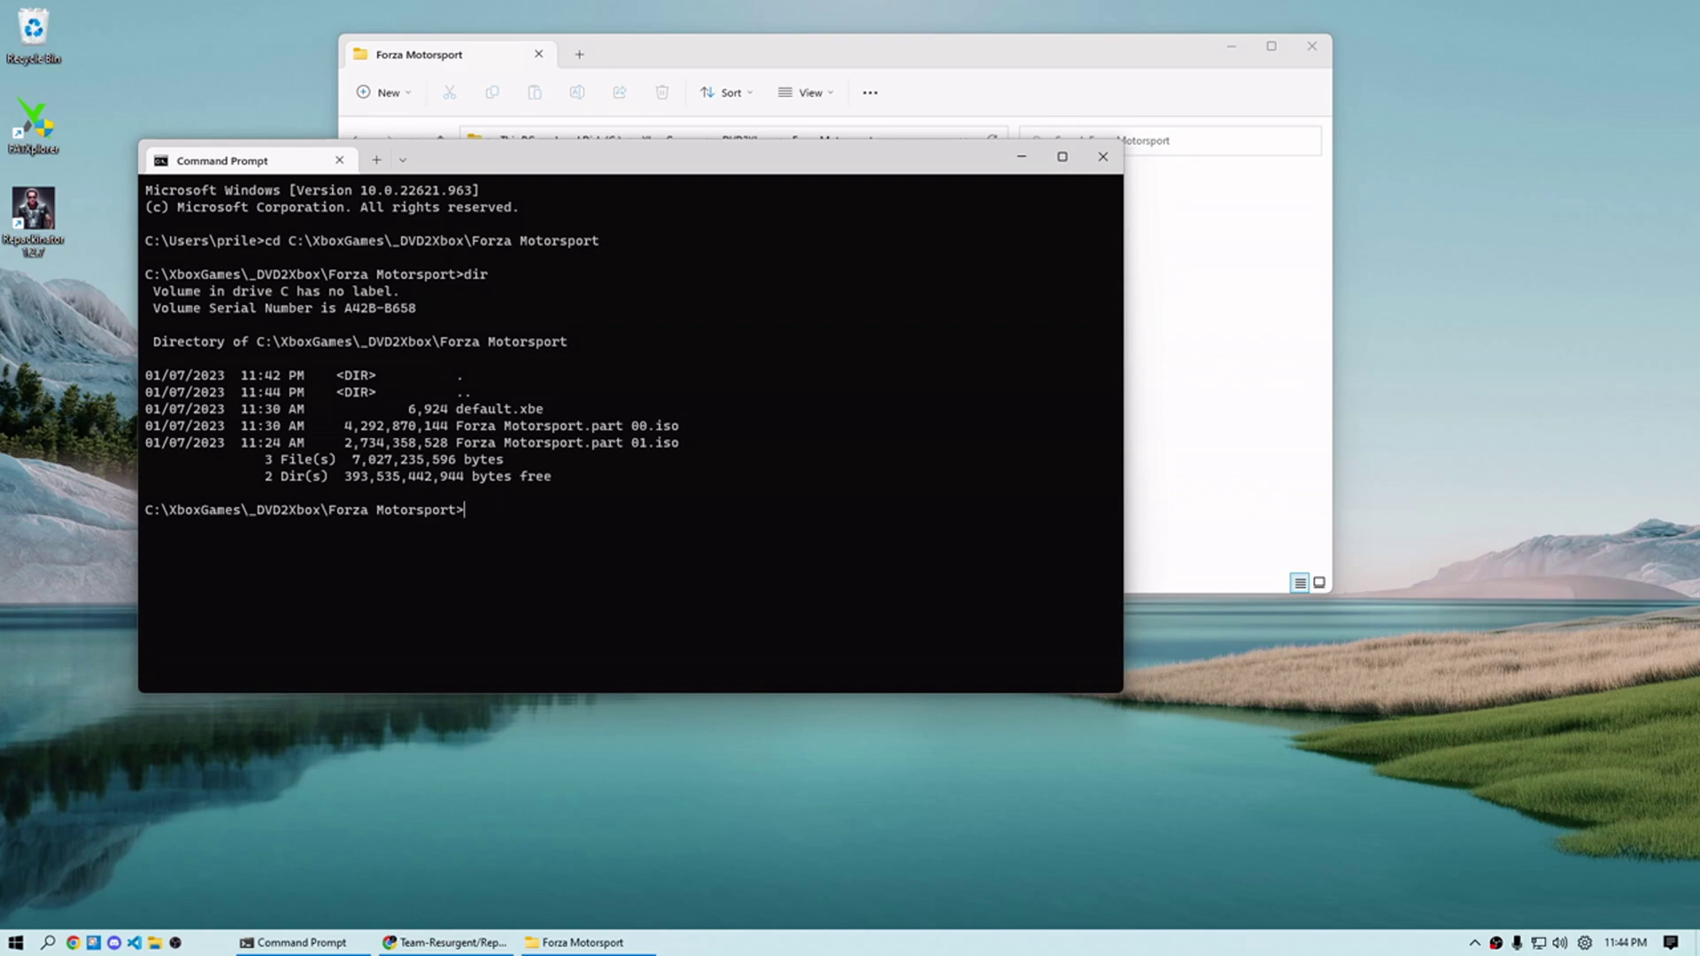
# Merge "Forza Motorsport.part 00.iso" and "Forza Motorsport.part 01.iso" into "Forza Motorsports.iso" with the binary copy command copy /b
pyautogui.write('copy /b')
pyautogui.press('Tab')
pyautogui.press('Tab')
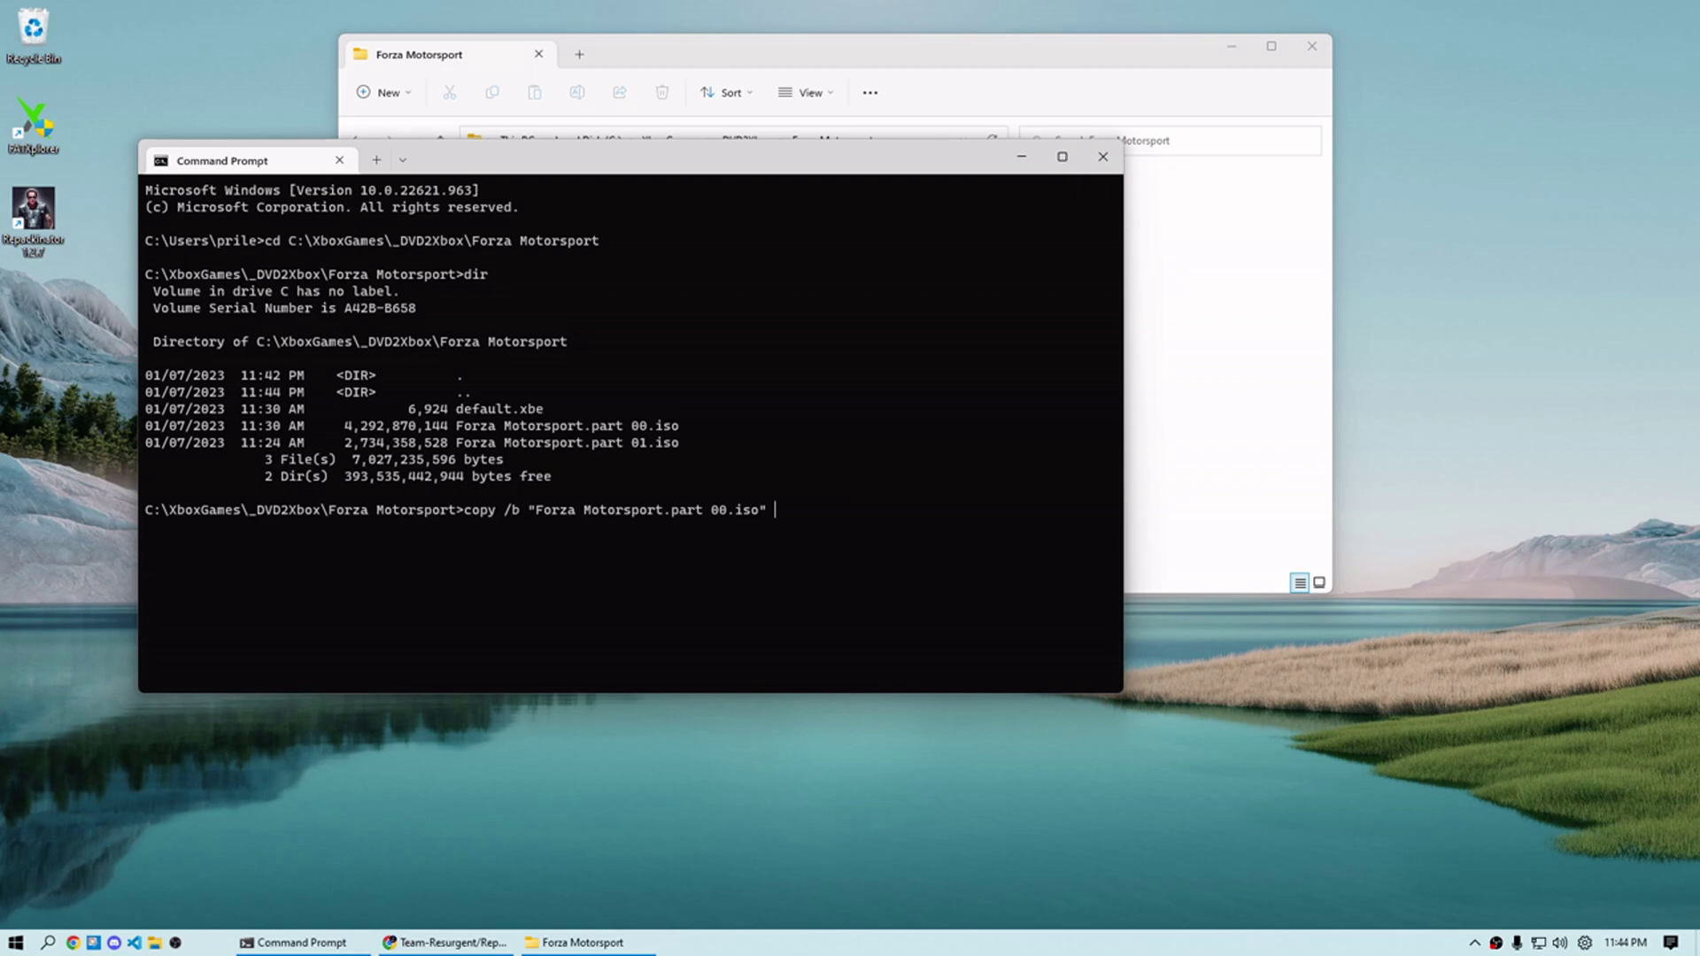
pyautogui.hotkey('ctrl', '+')
pyautogui.write('+')
pyautogui.press('Tab')
pyautogui.press('Tab')
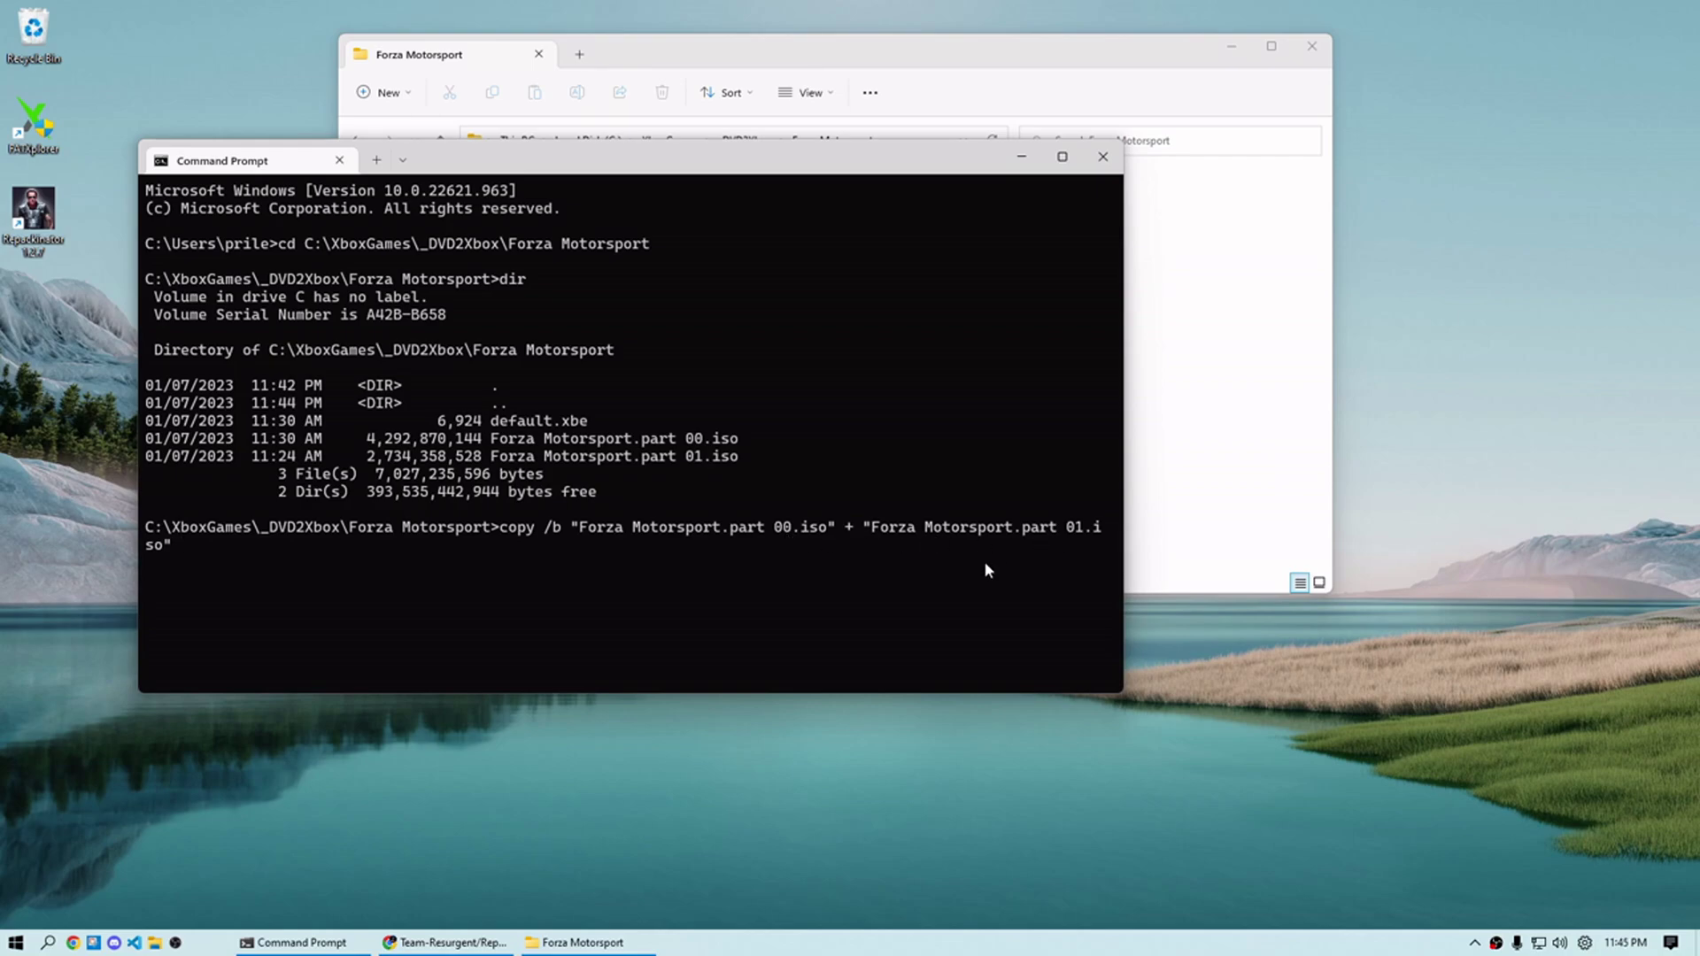
pyautogui.write('"Forza Motorsports.iso')
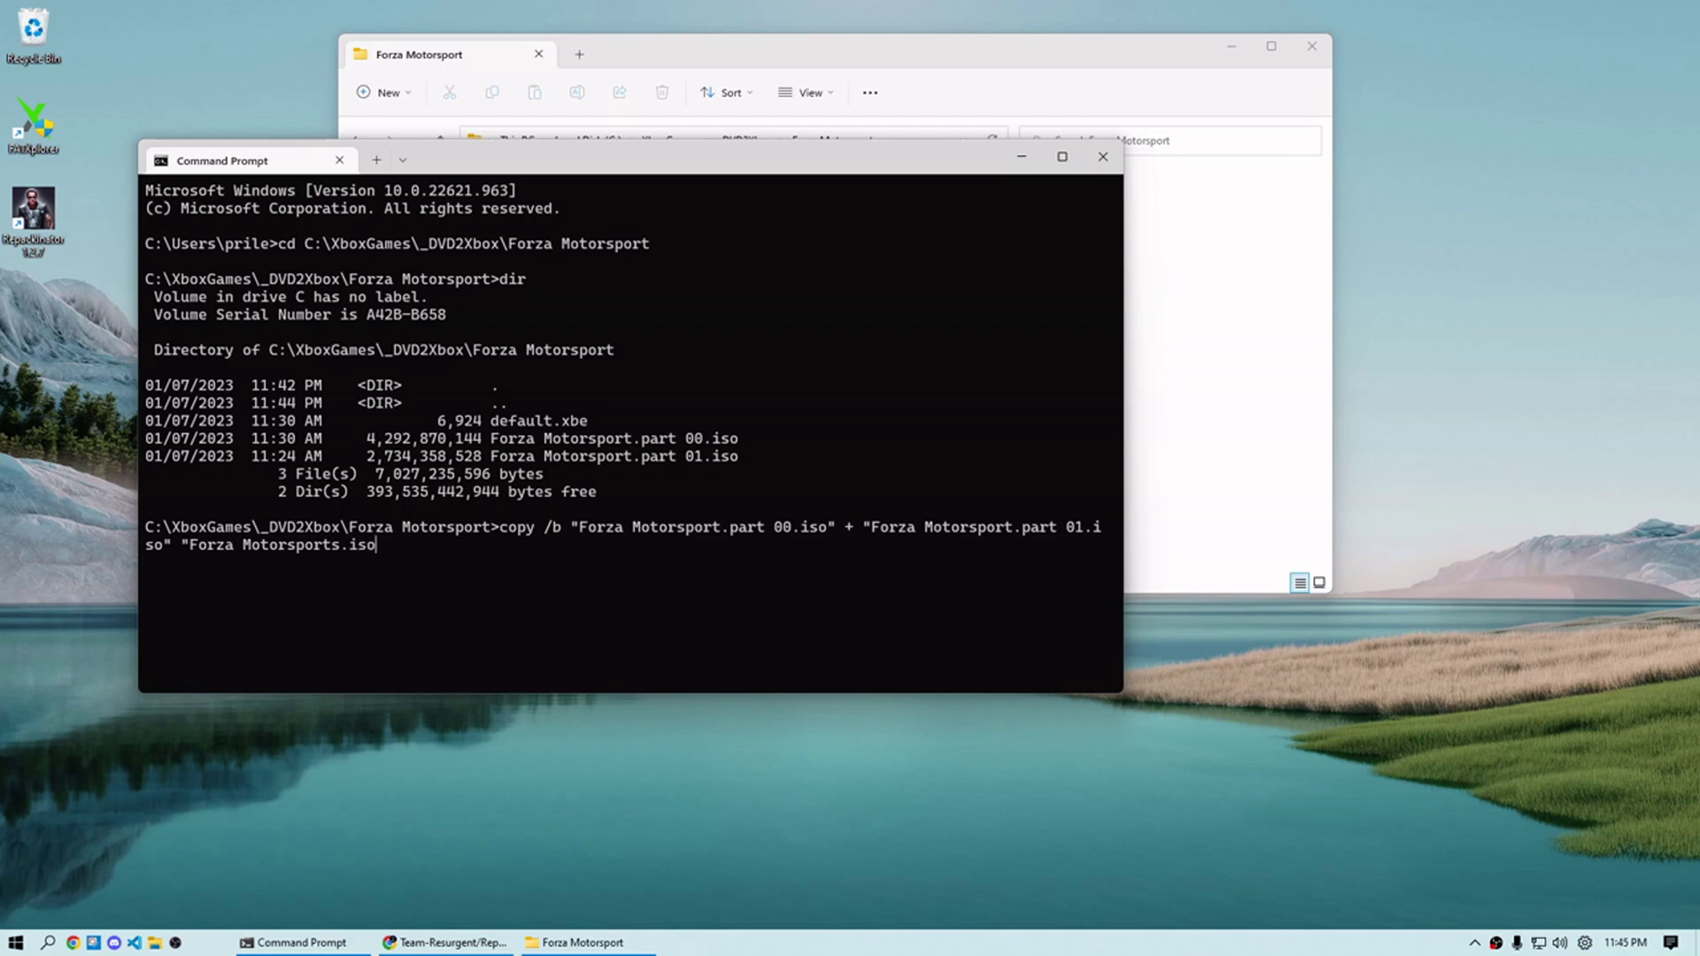
pyautogui.write('"')
pyautogui.press('Return')
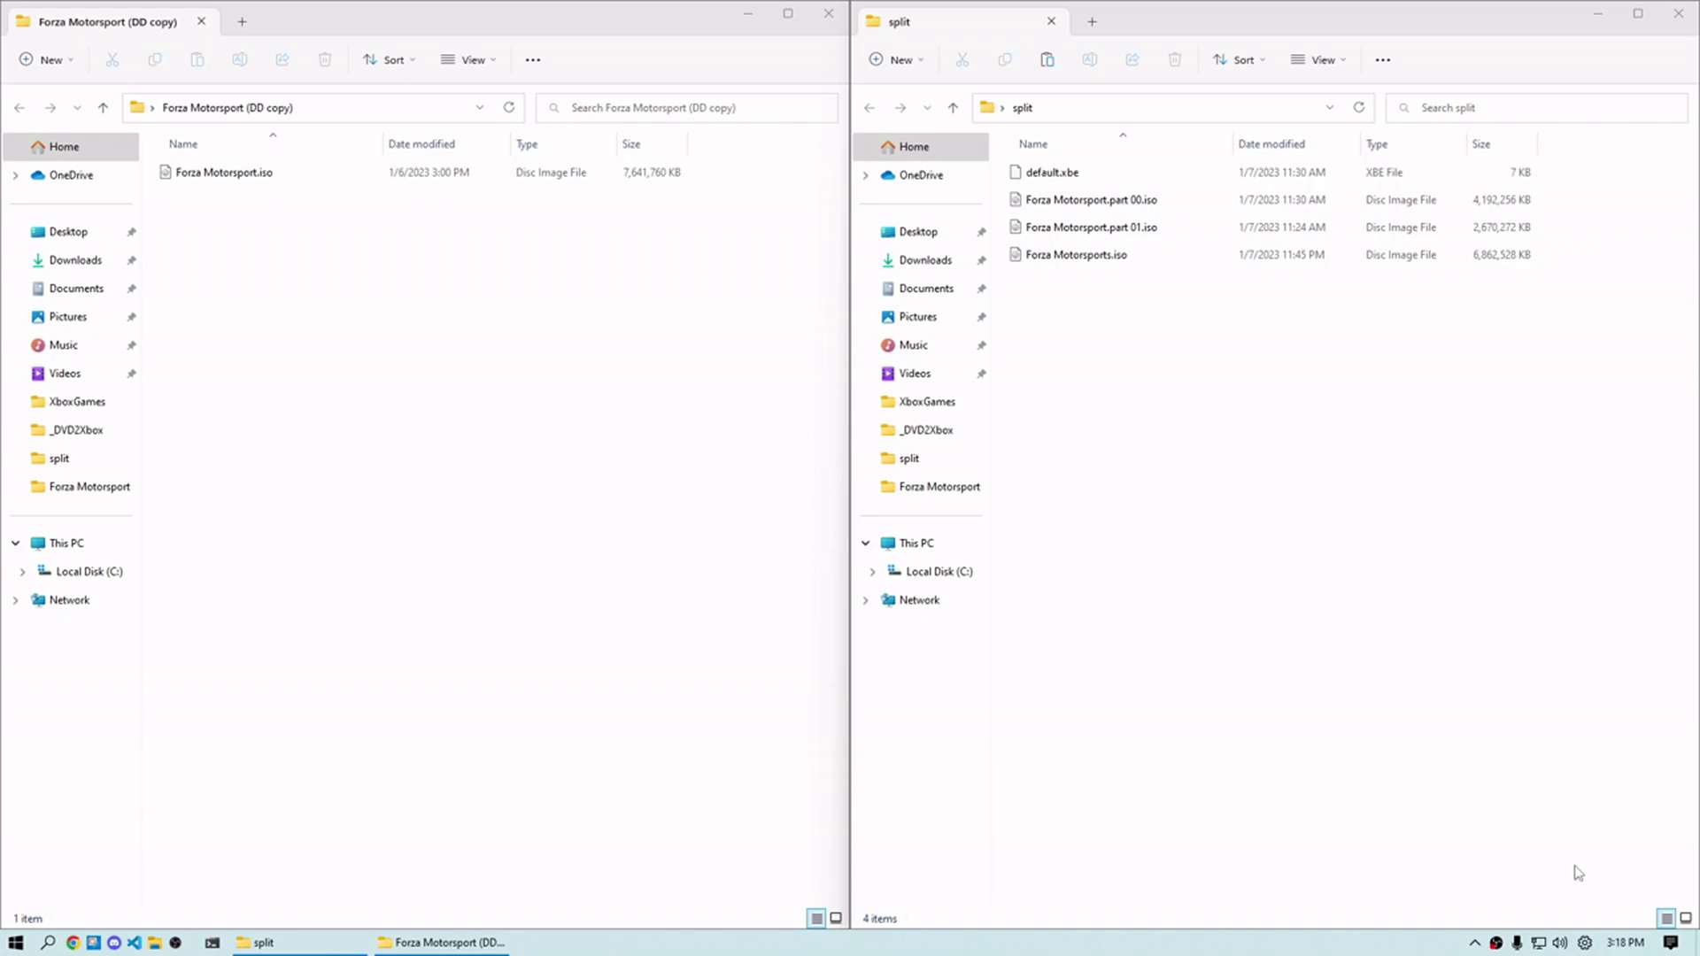
# In File Explorer, compare the merged Forza Motorsports.iso with the DD copy Forza Motorsport.iso, and mount the DD copy to view its VIDEO_TS folder
pyautogui.click(1108, 256)
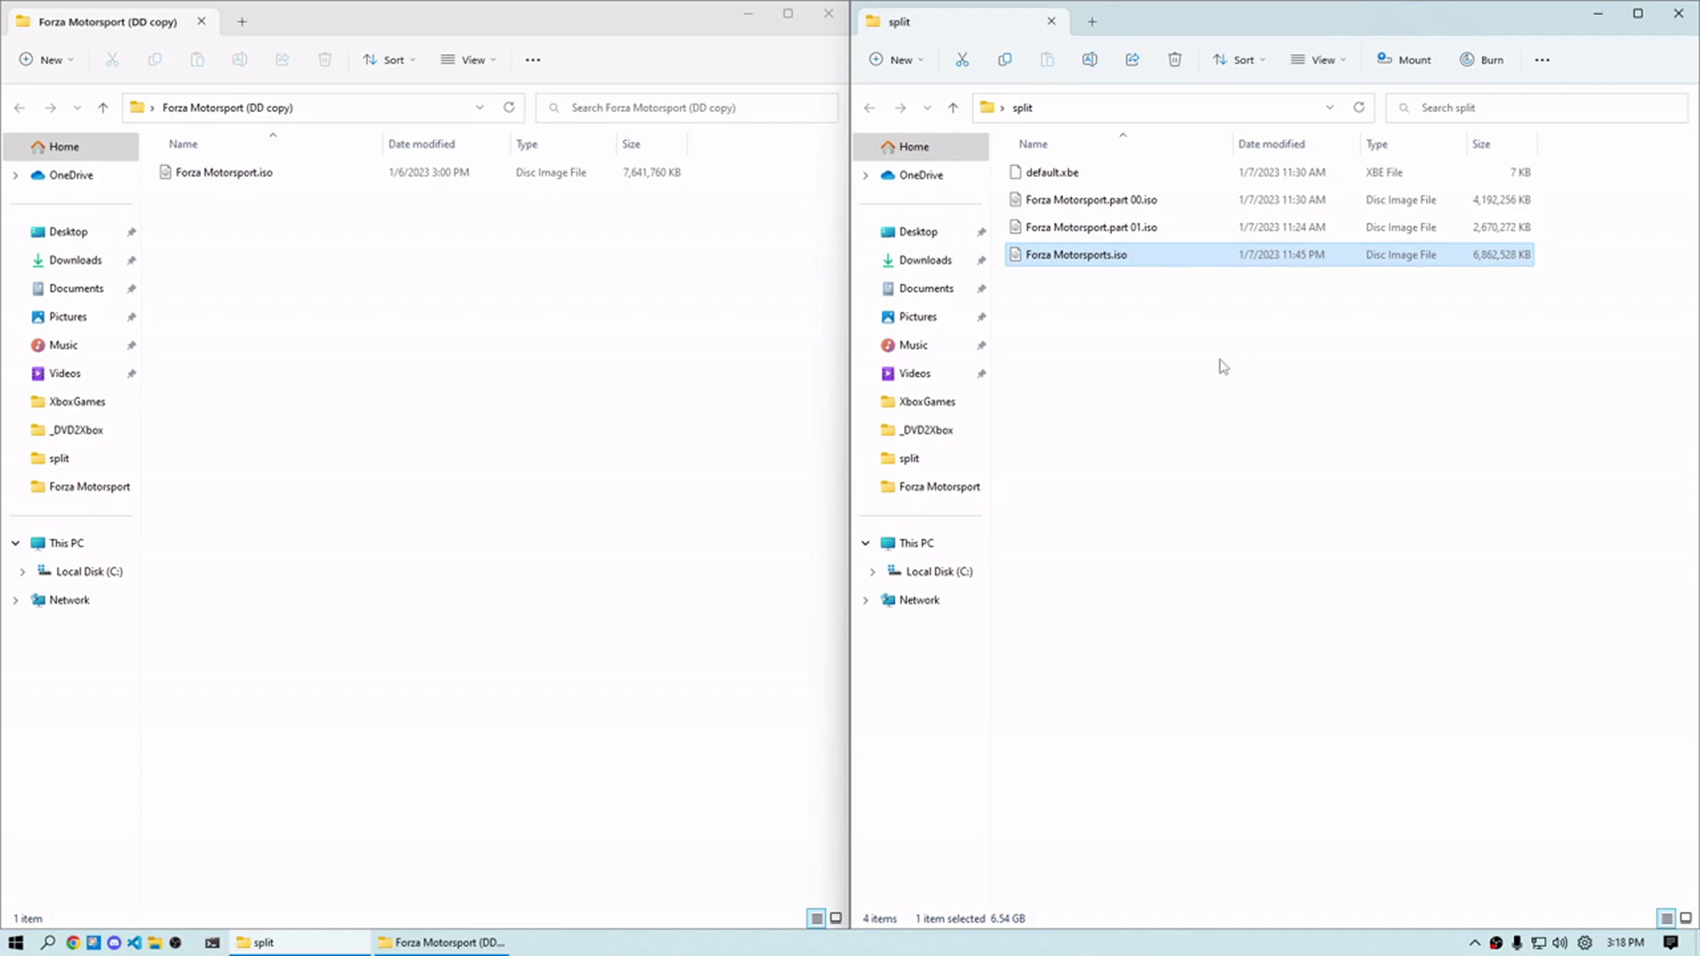
pyautogui.click(478, 177)
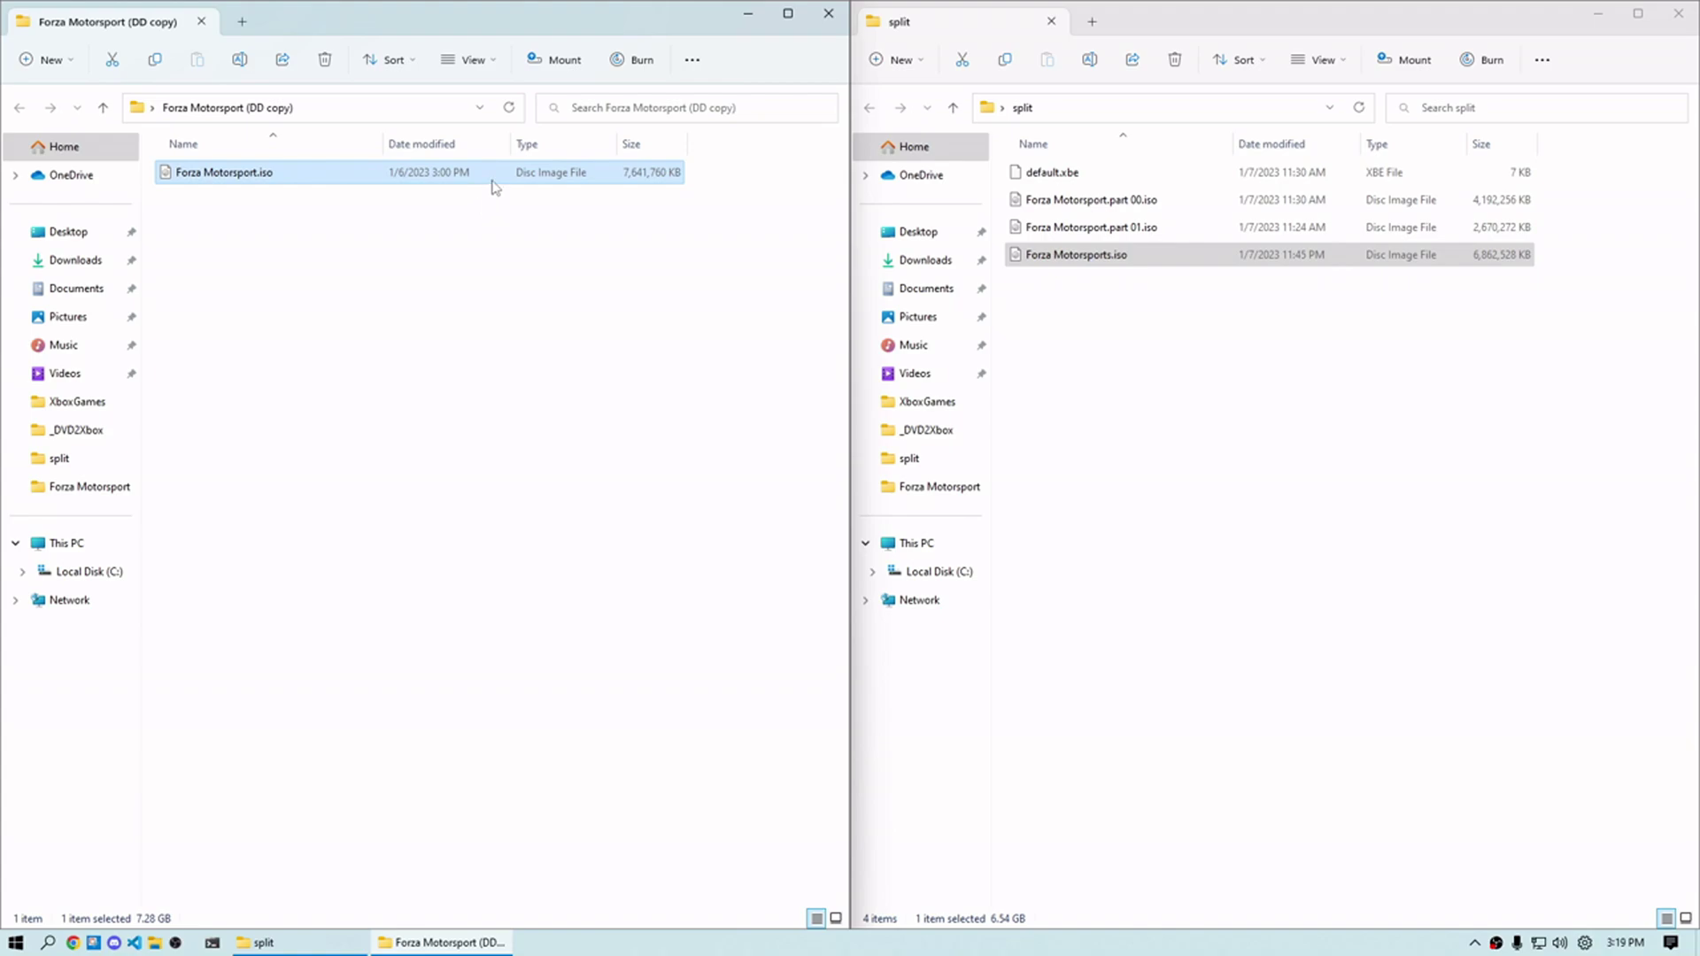
pyautogui.doubleClick(492, 176)
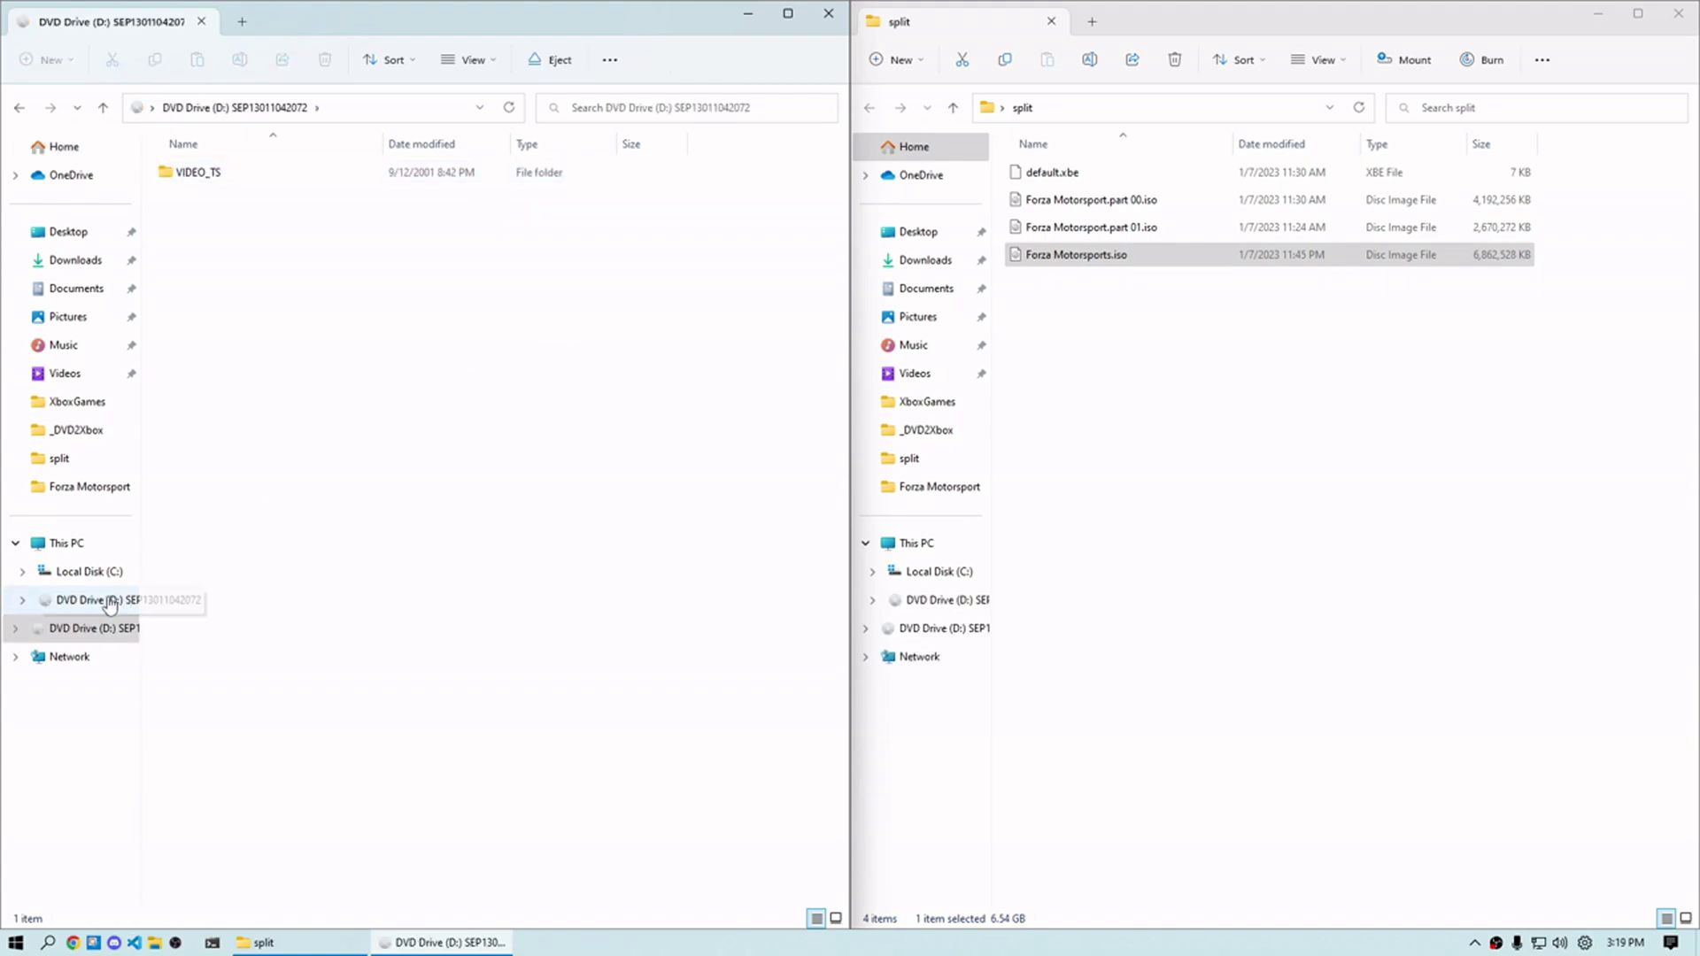
pyautogui.click(93, 629)
pyautogui.click(80, 657)
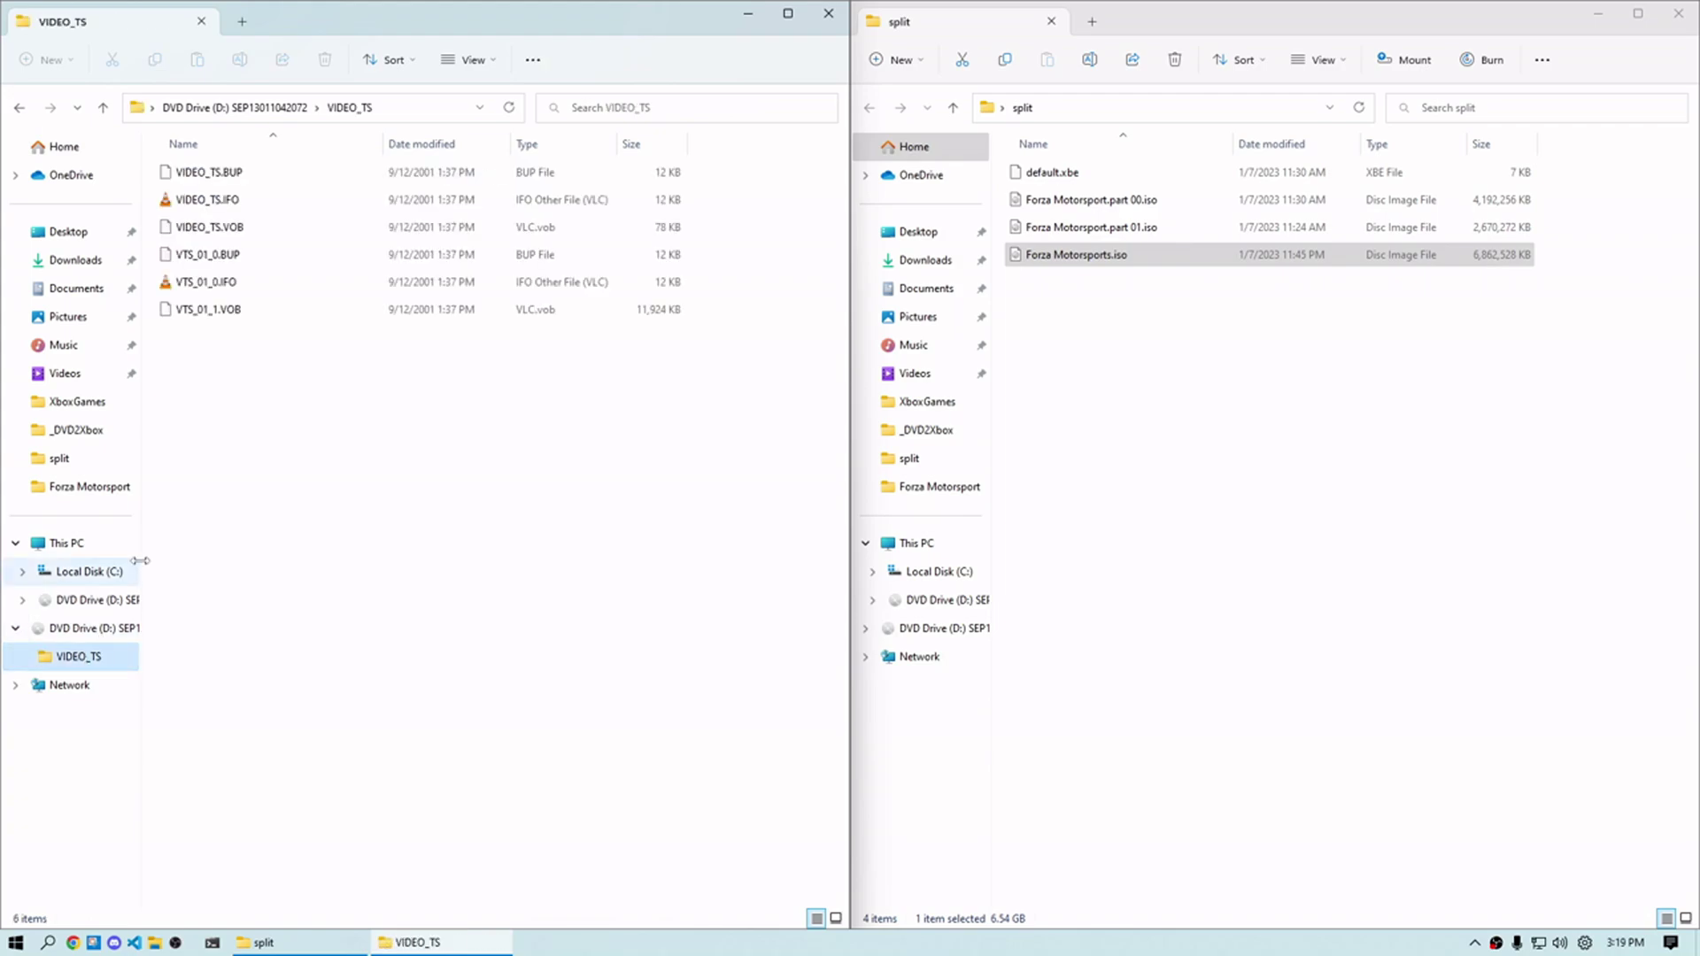
# Play VIDEO_TS.IFO from the mounted disc in VLC media player and close the player
pyautogui.doubleClick(220, 208)
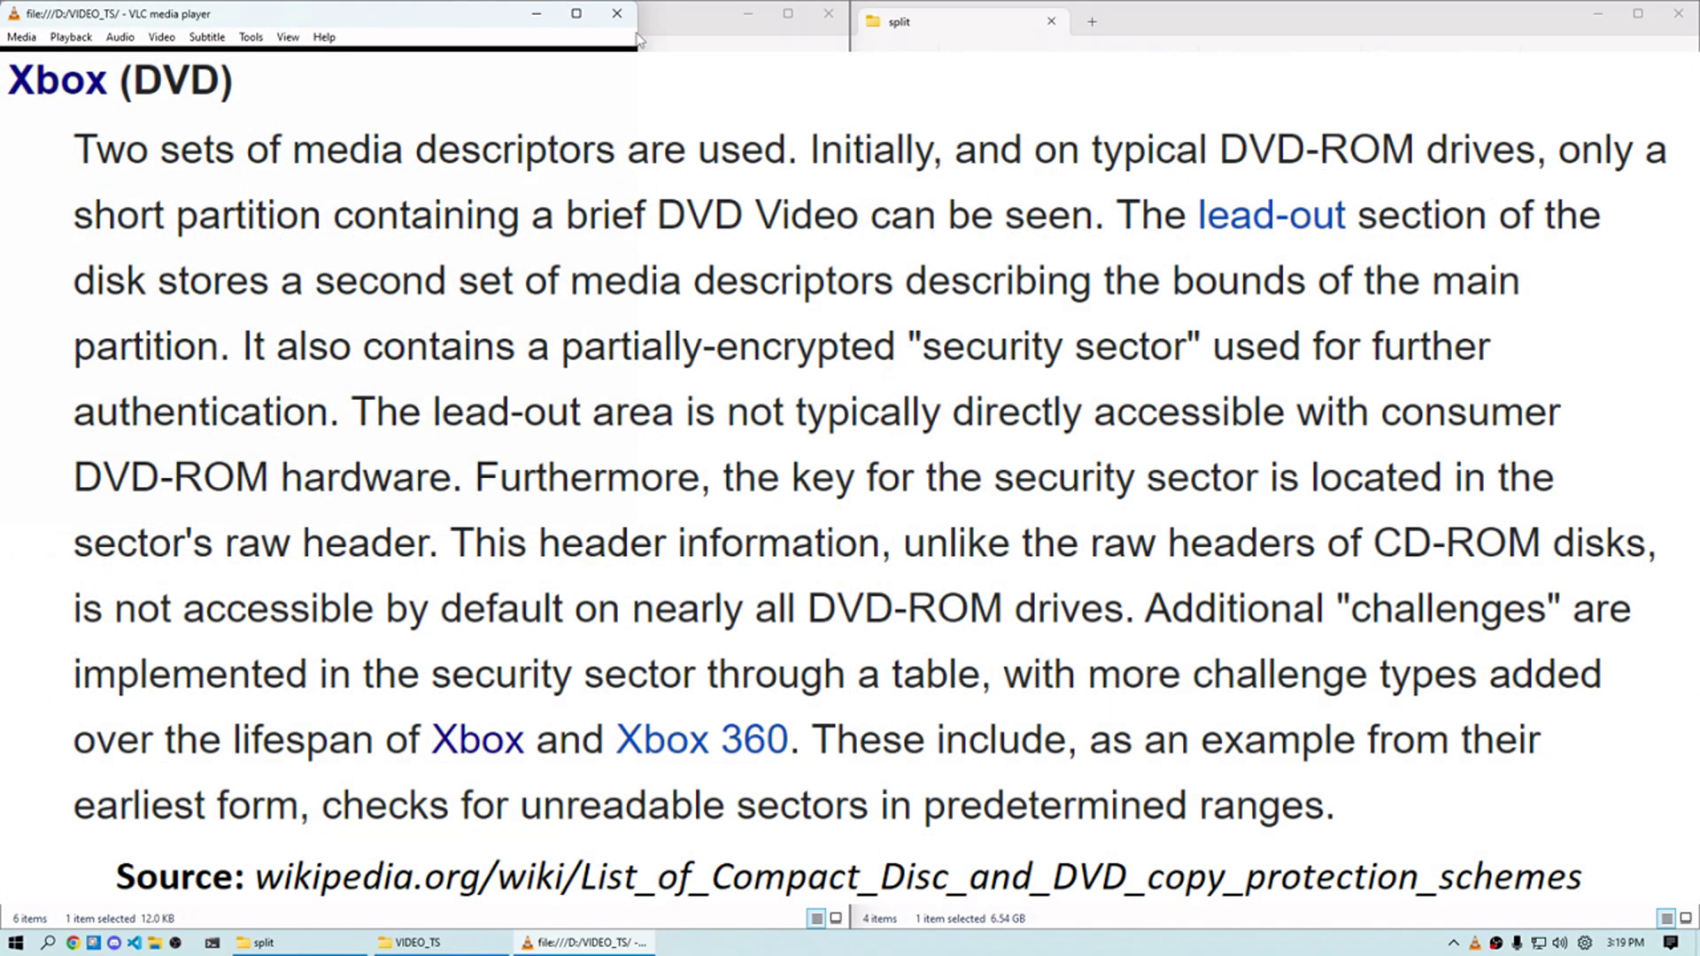
pyautogui.click(620, 15)
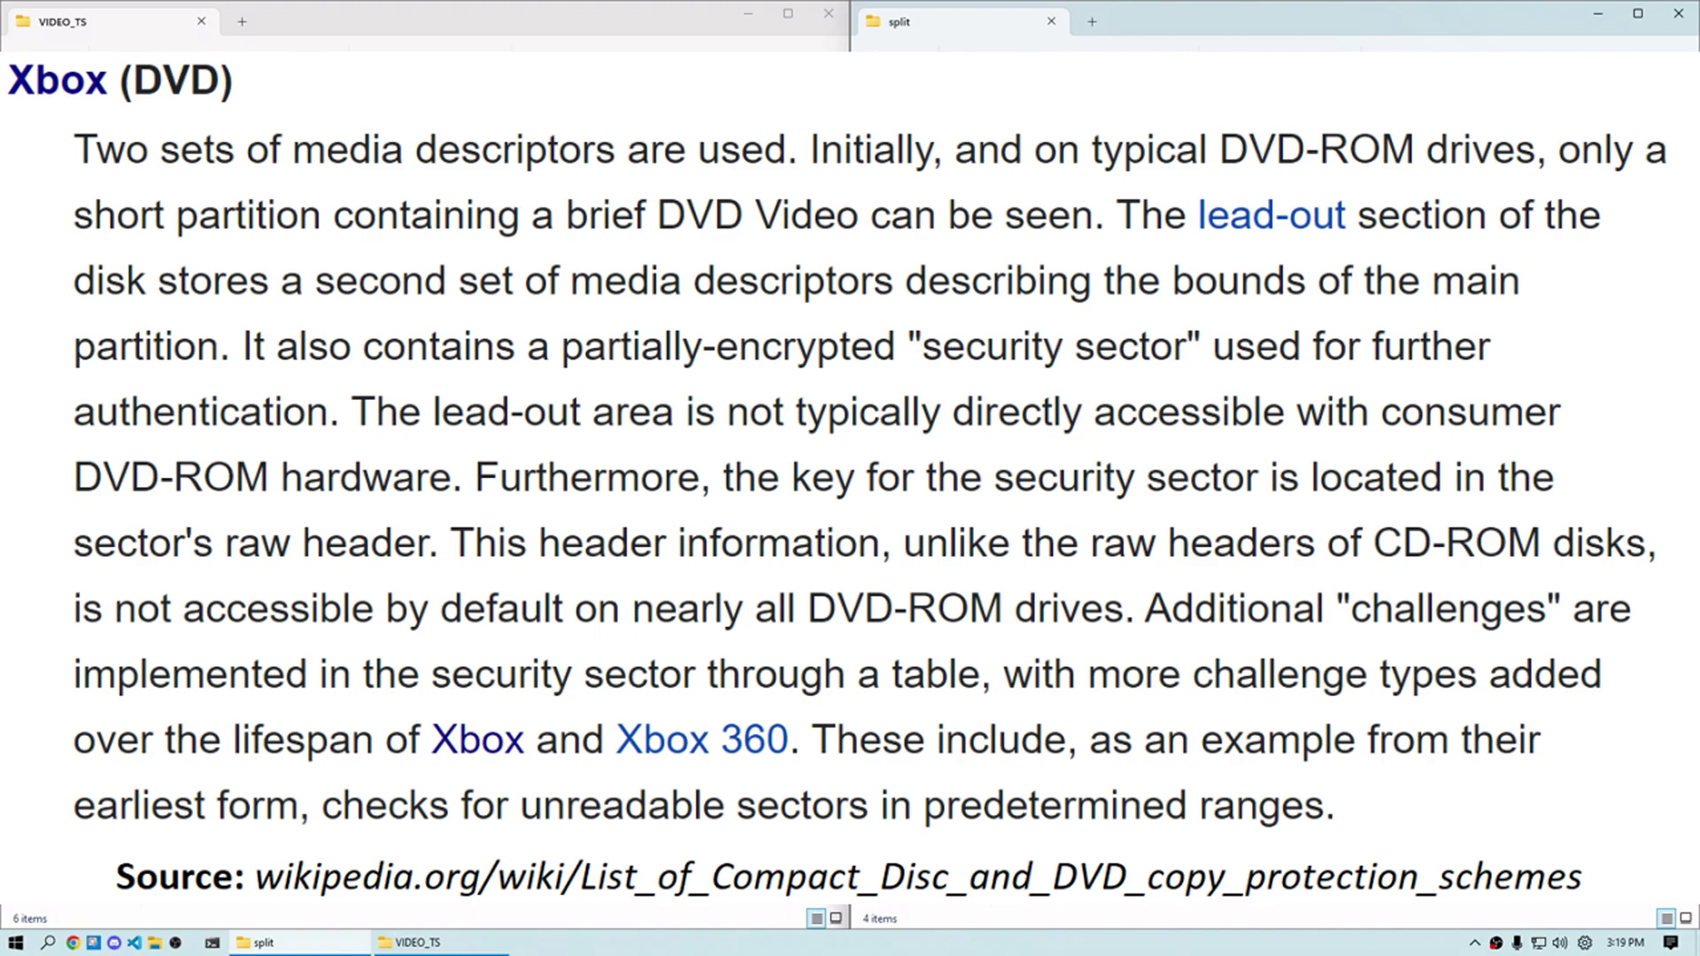
pyautogui.hotkey('alt', 'Up')
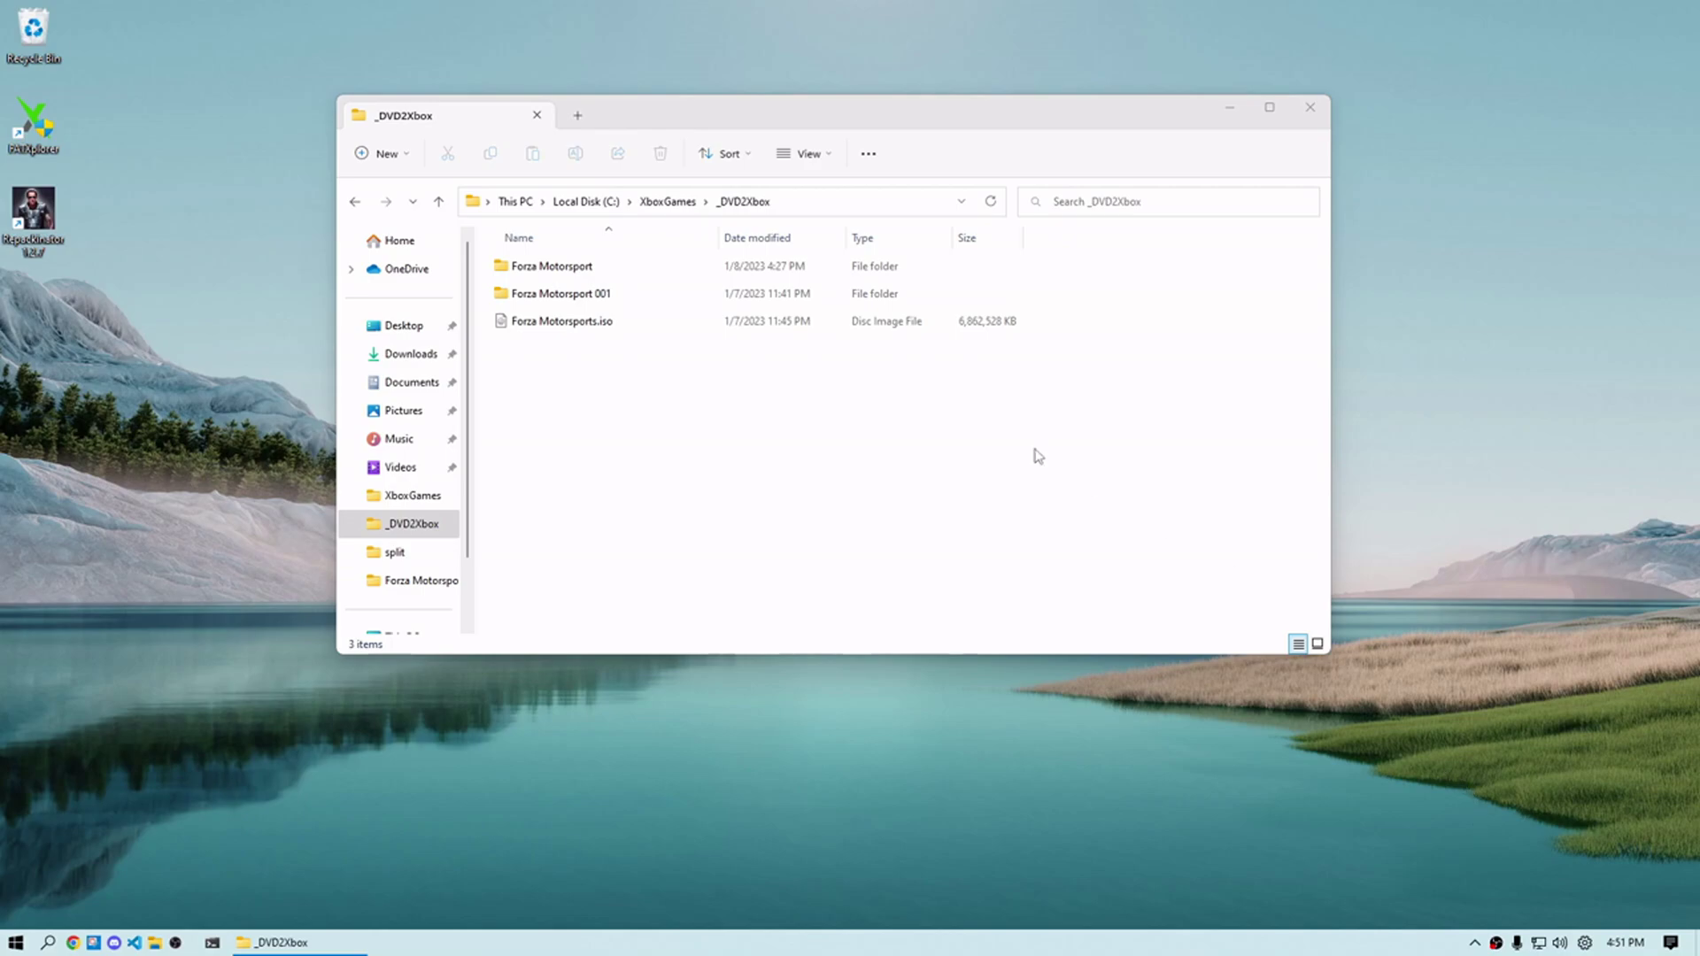
# Launch Repackinator and set the Process Selection to All
pyautogui.doubleClick(55, 230)
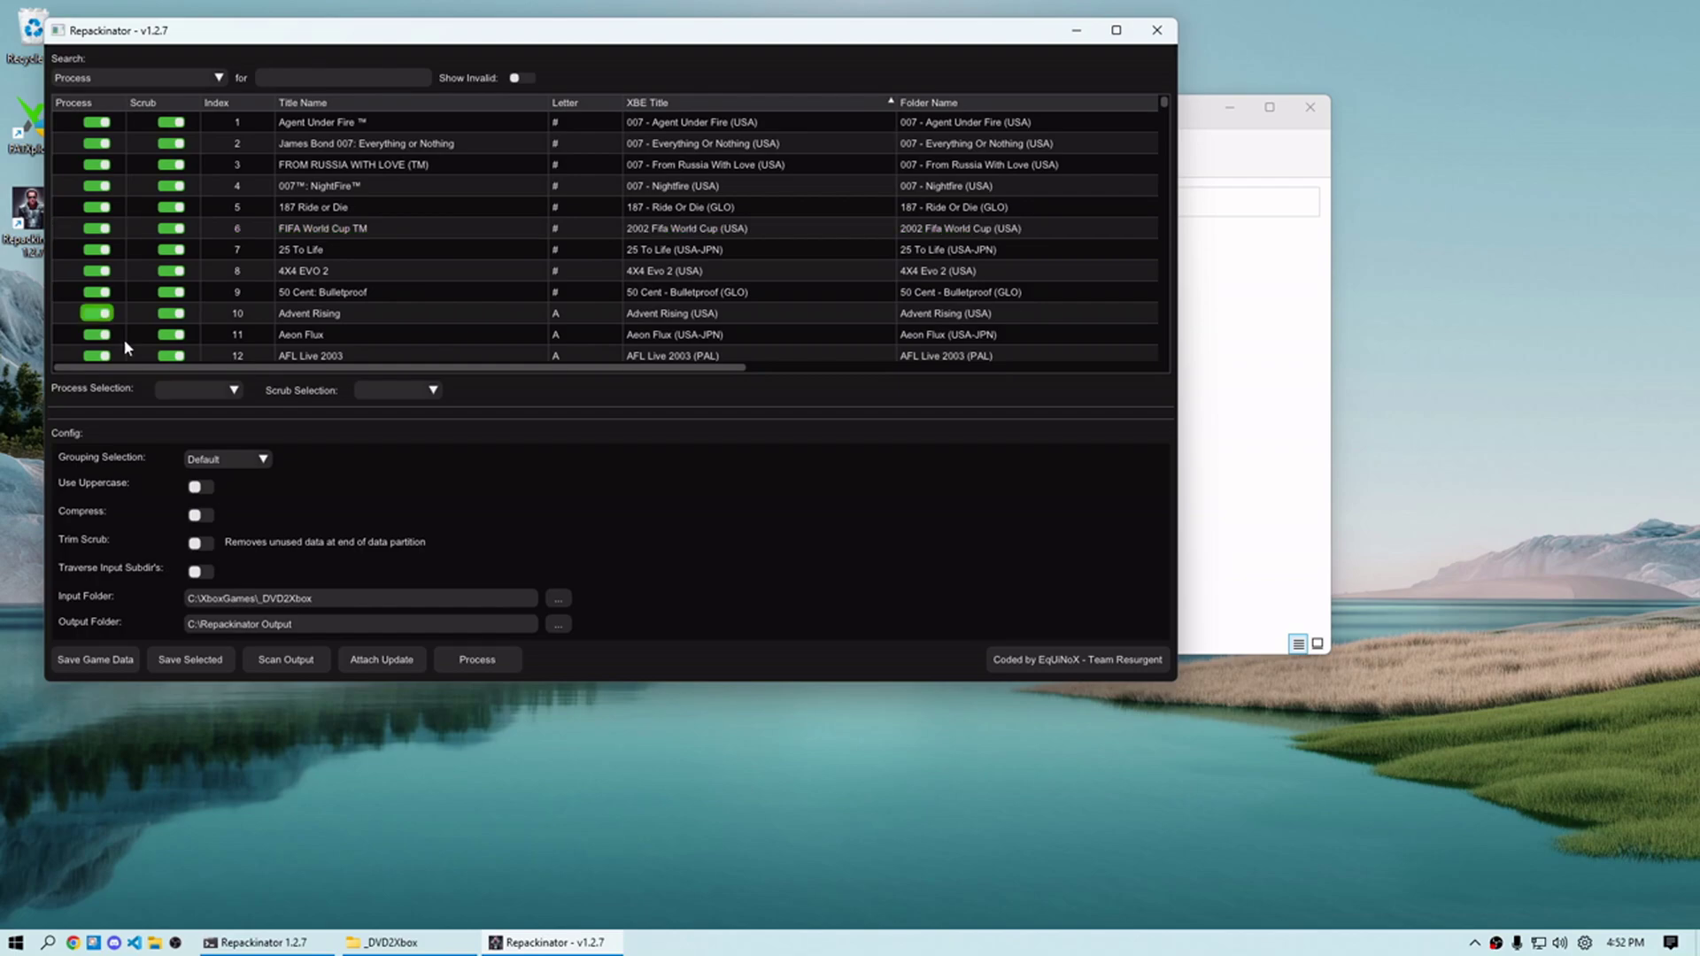
pyautogui.click(229, 394)
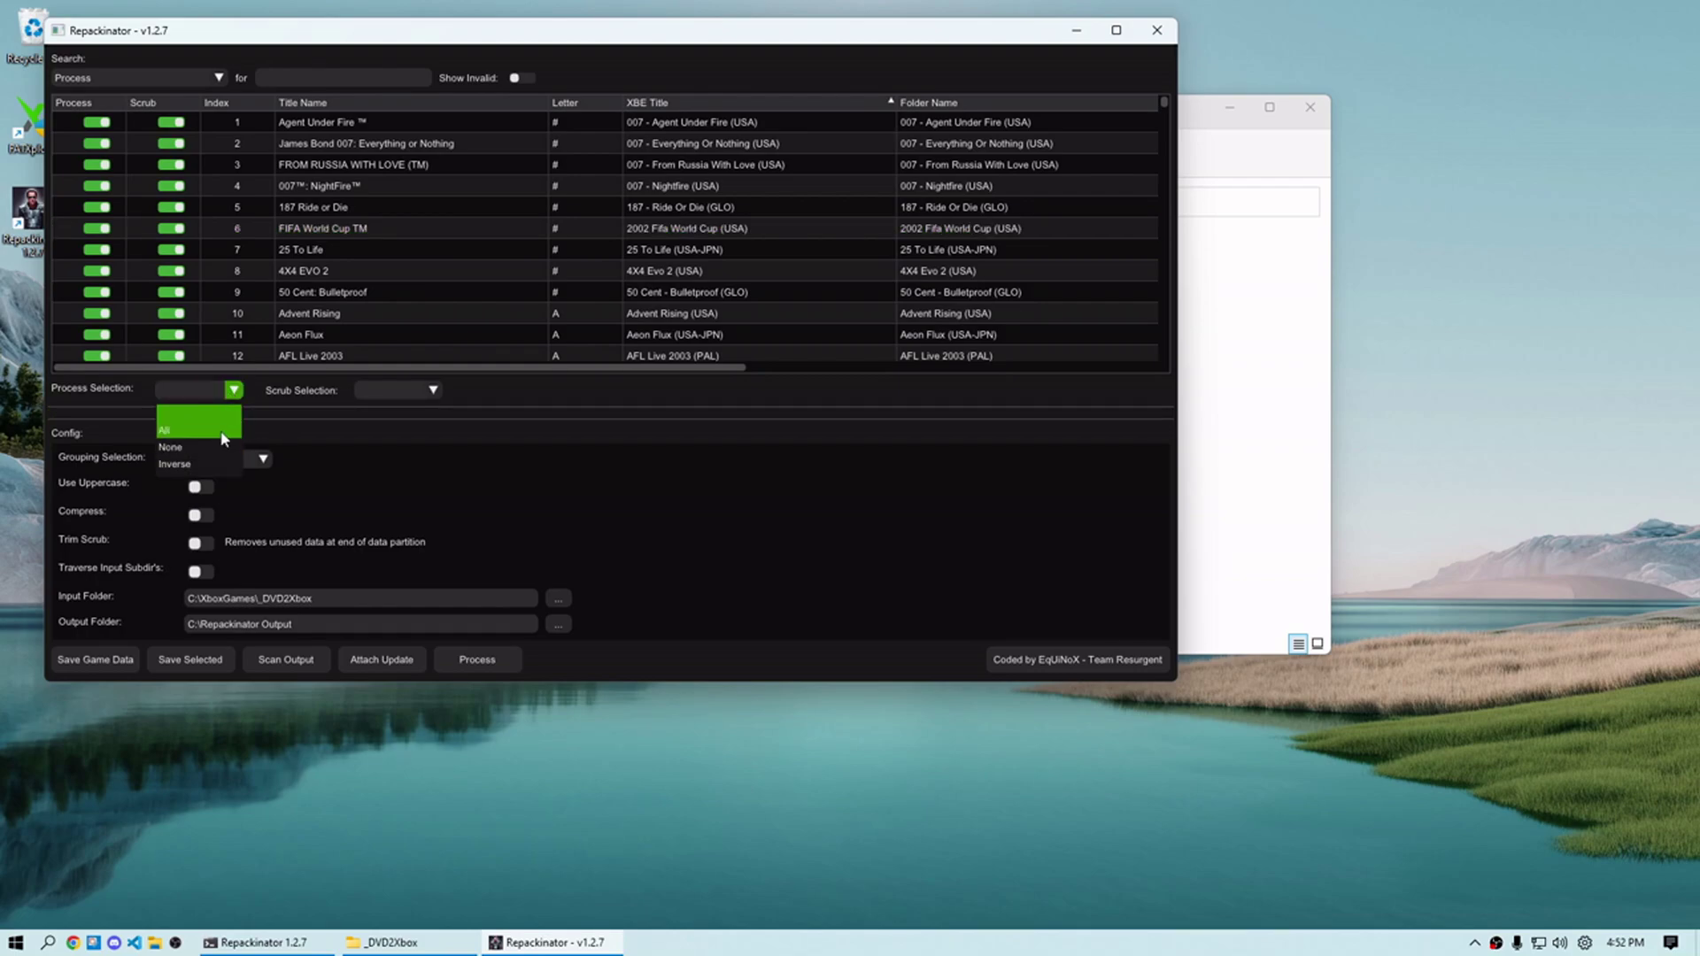
pyautogui.click(221, 436)
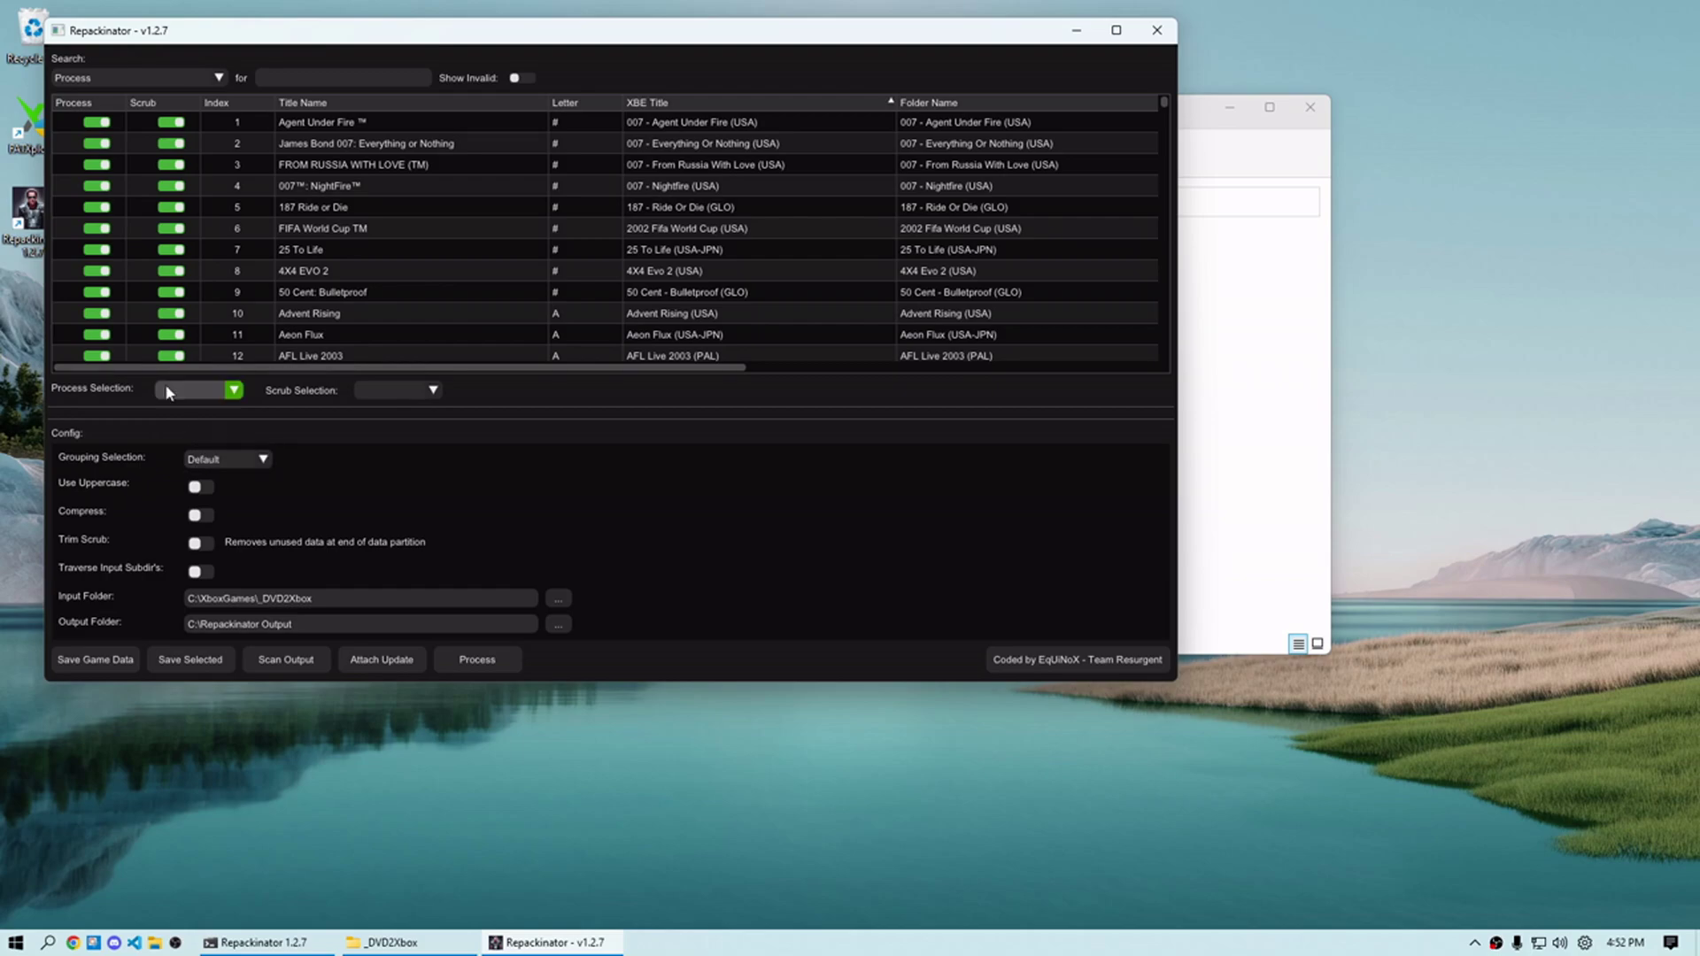
pyautogui.click(232, 390)
pyautogui.click(216, 434)
# Check the _DVD2Xbox folder's full path in File Explorer and start processing the input folder C:\XboxGames\_DVD2Xbox in Repackinator
pyautogui.click(1214, 538)
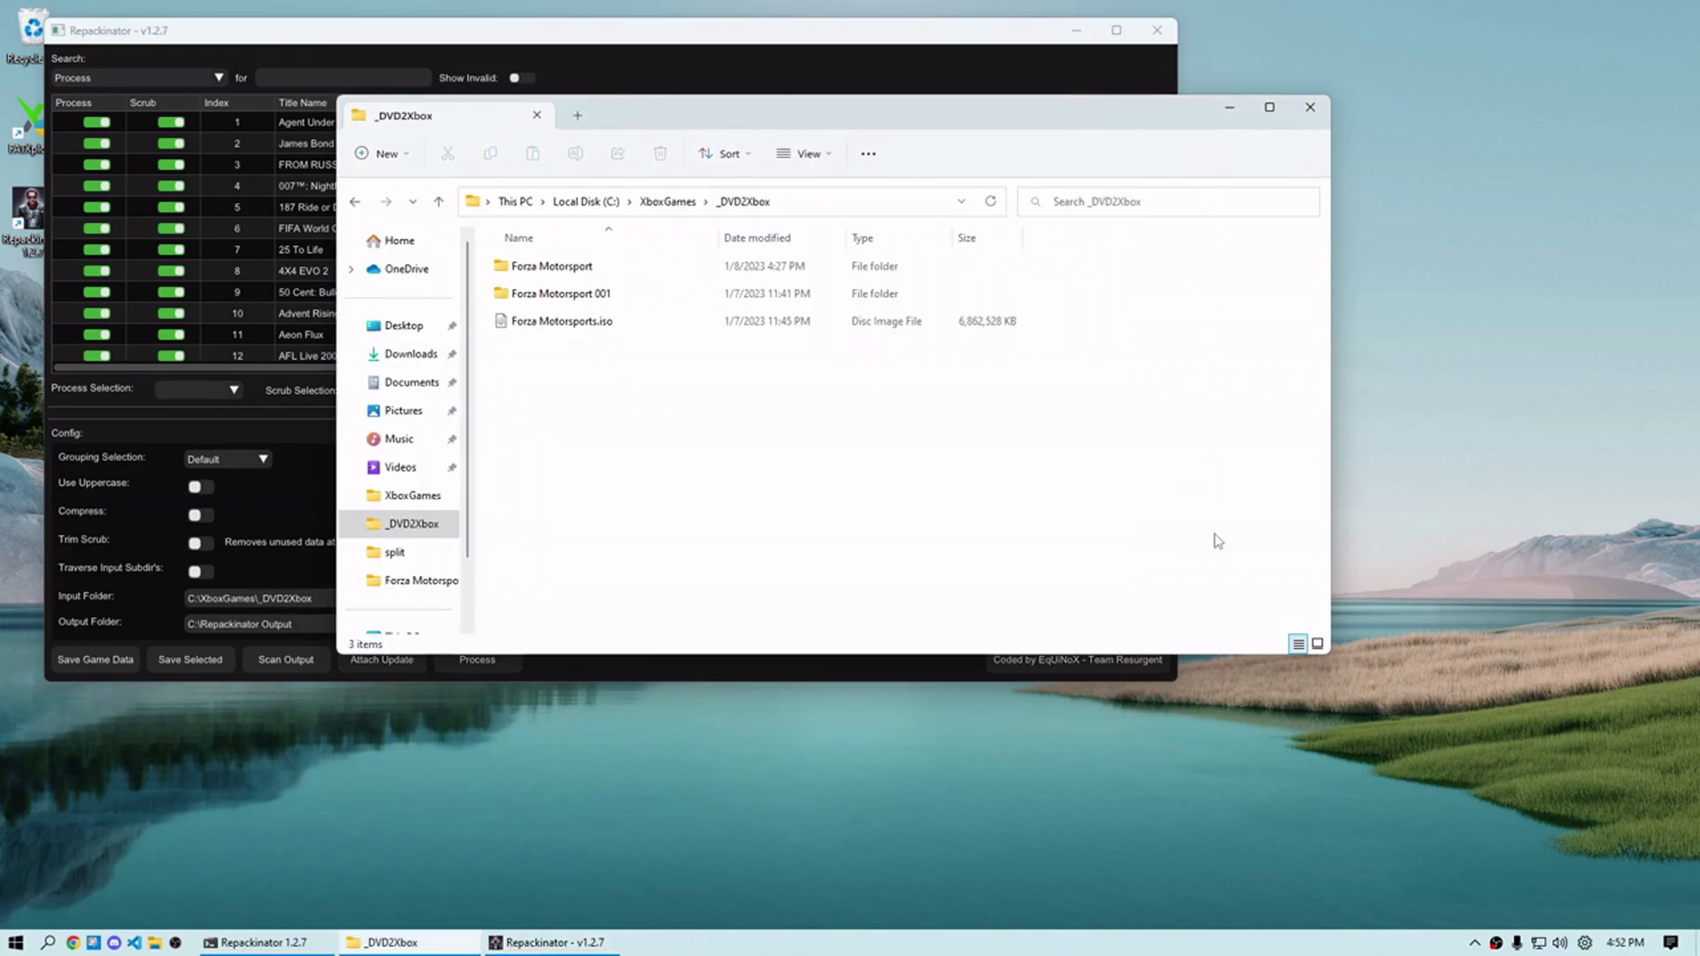
pyautogui.click(829, 203)
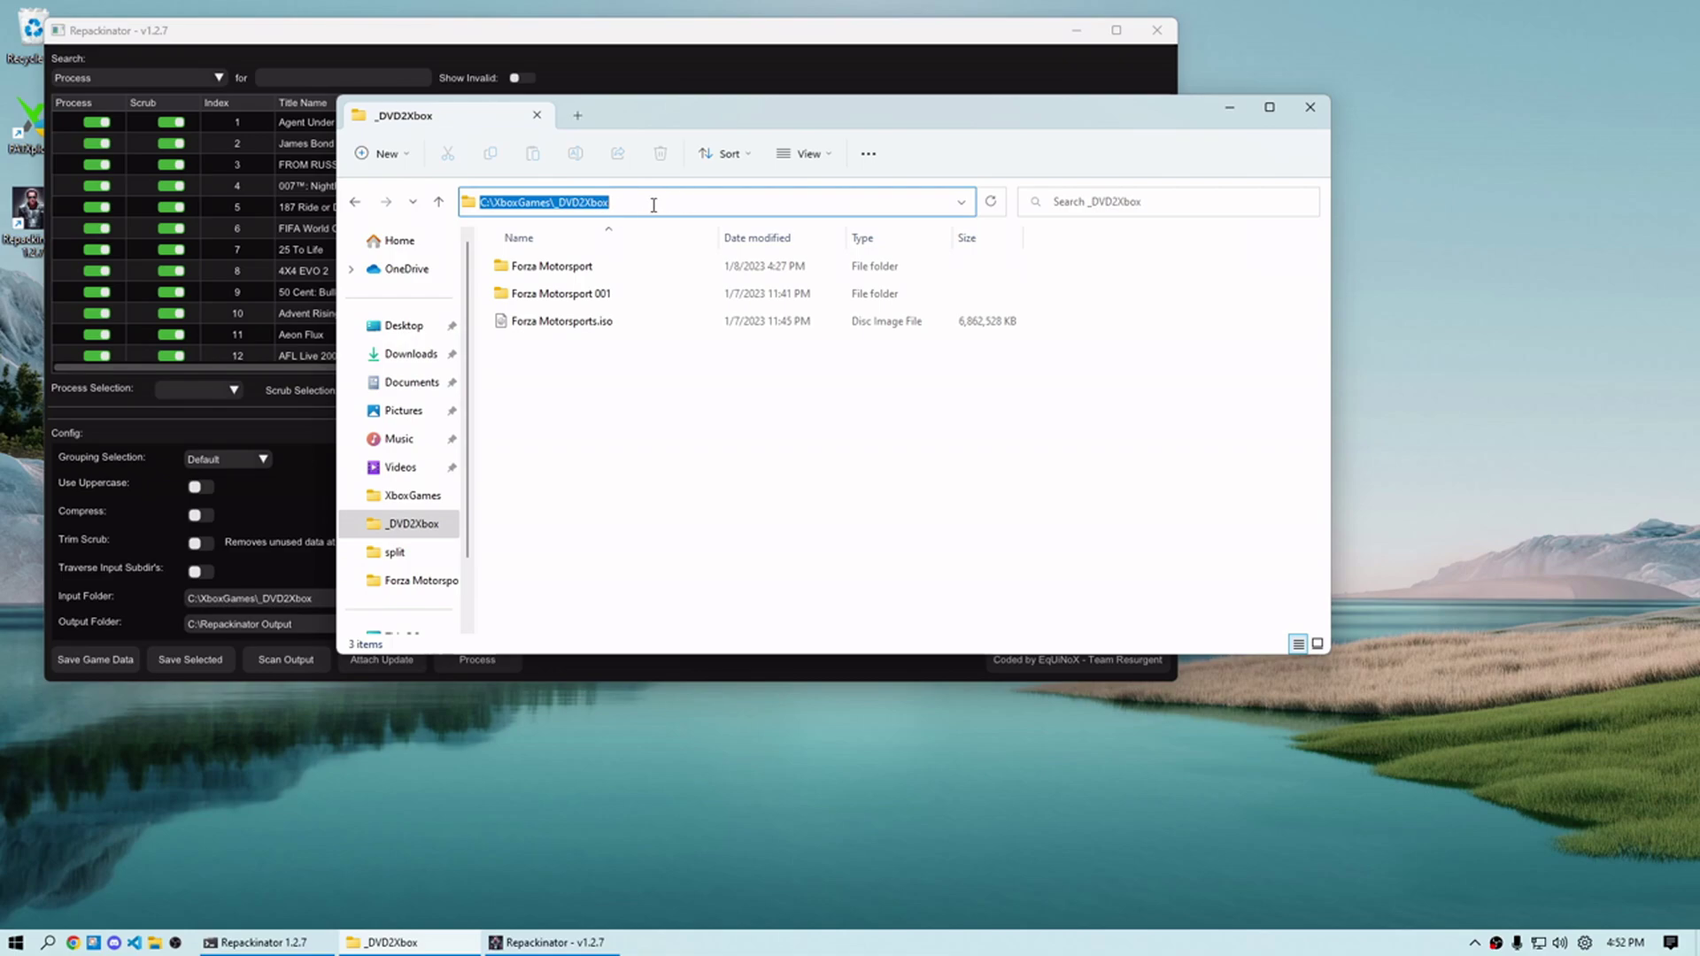
pyautogui.click(316, 565)
pyautogui.click(475, 660)
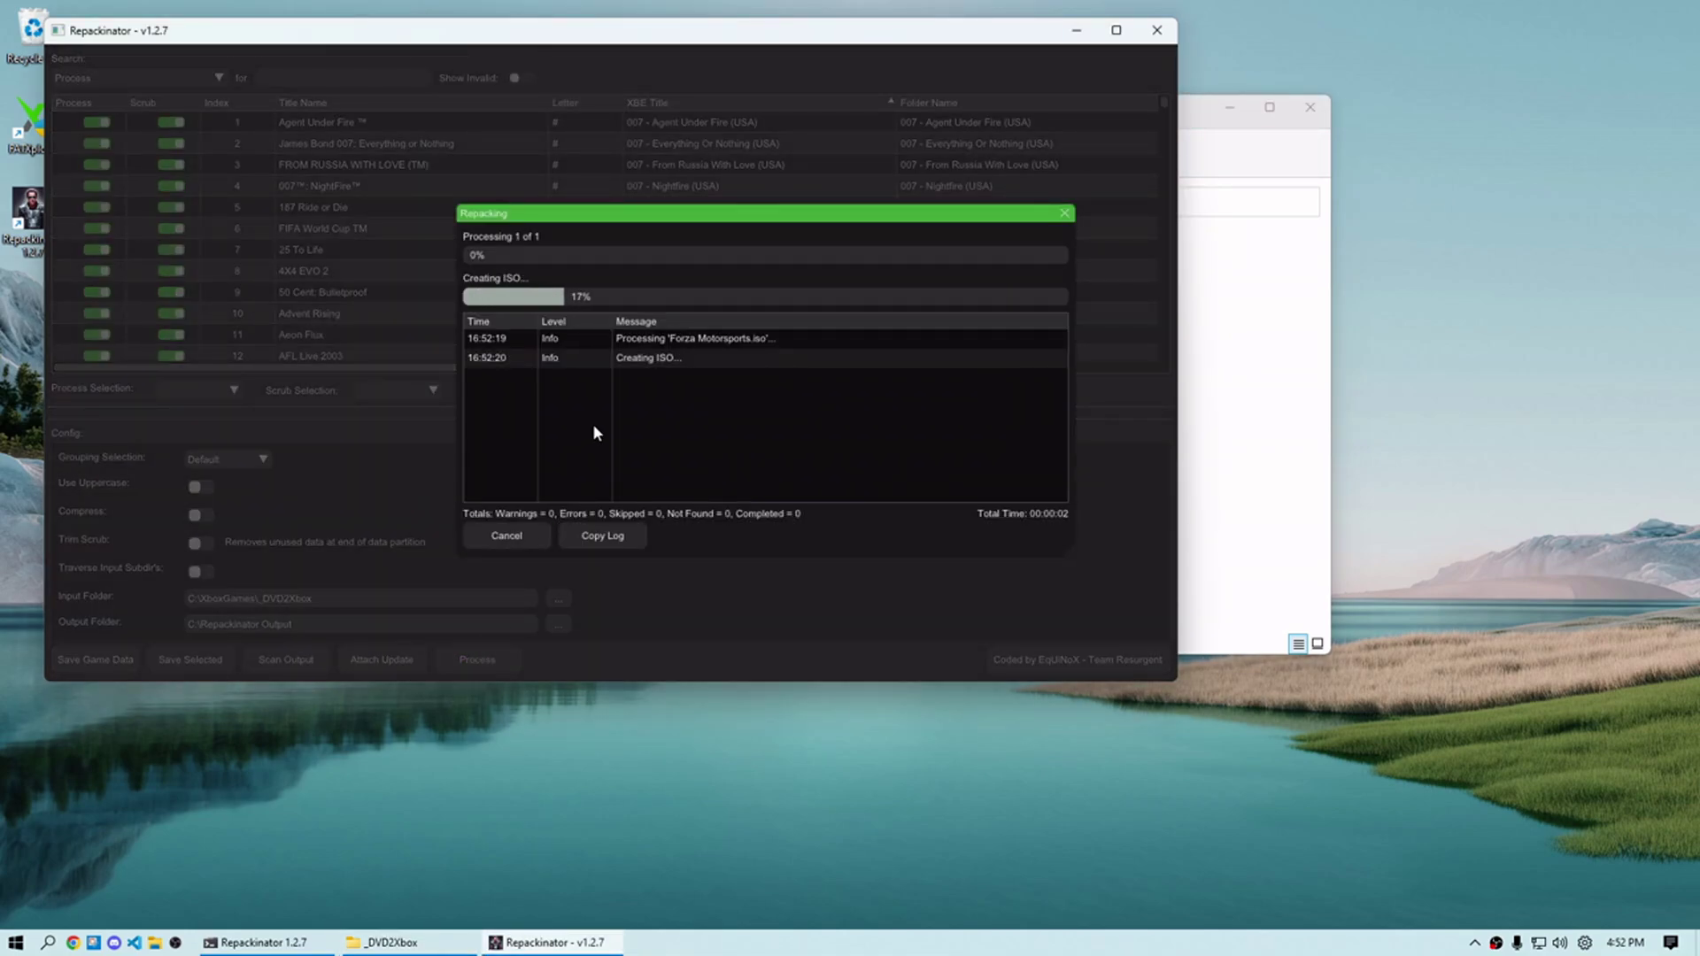
# In File Explorer, view the ISO parts in the split folder on the Desktop and return to _DVD2Xbox
pyautogui.click(1286, 566)
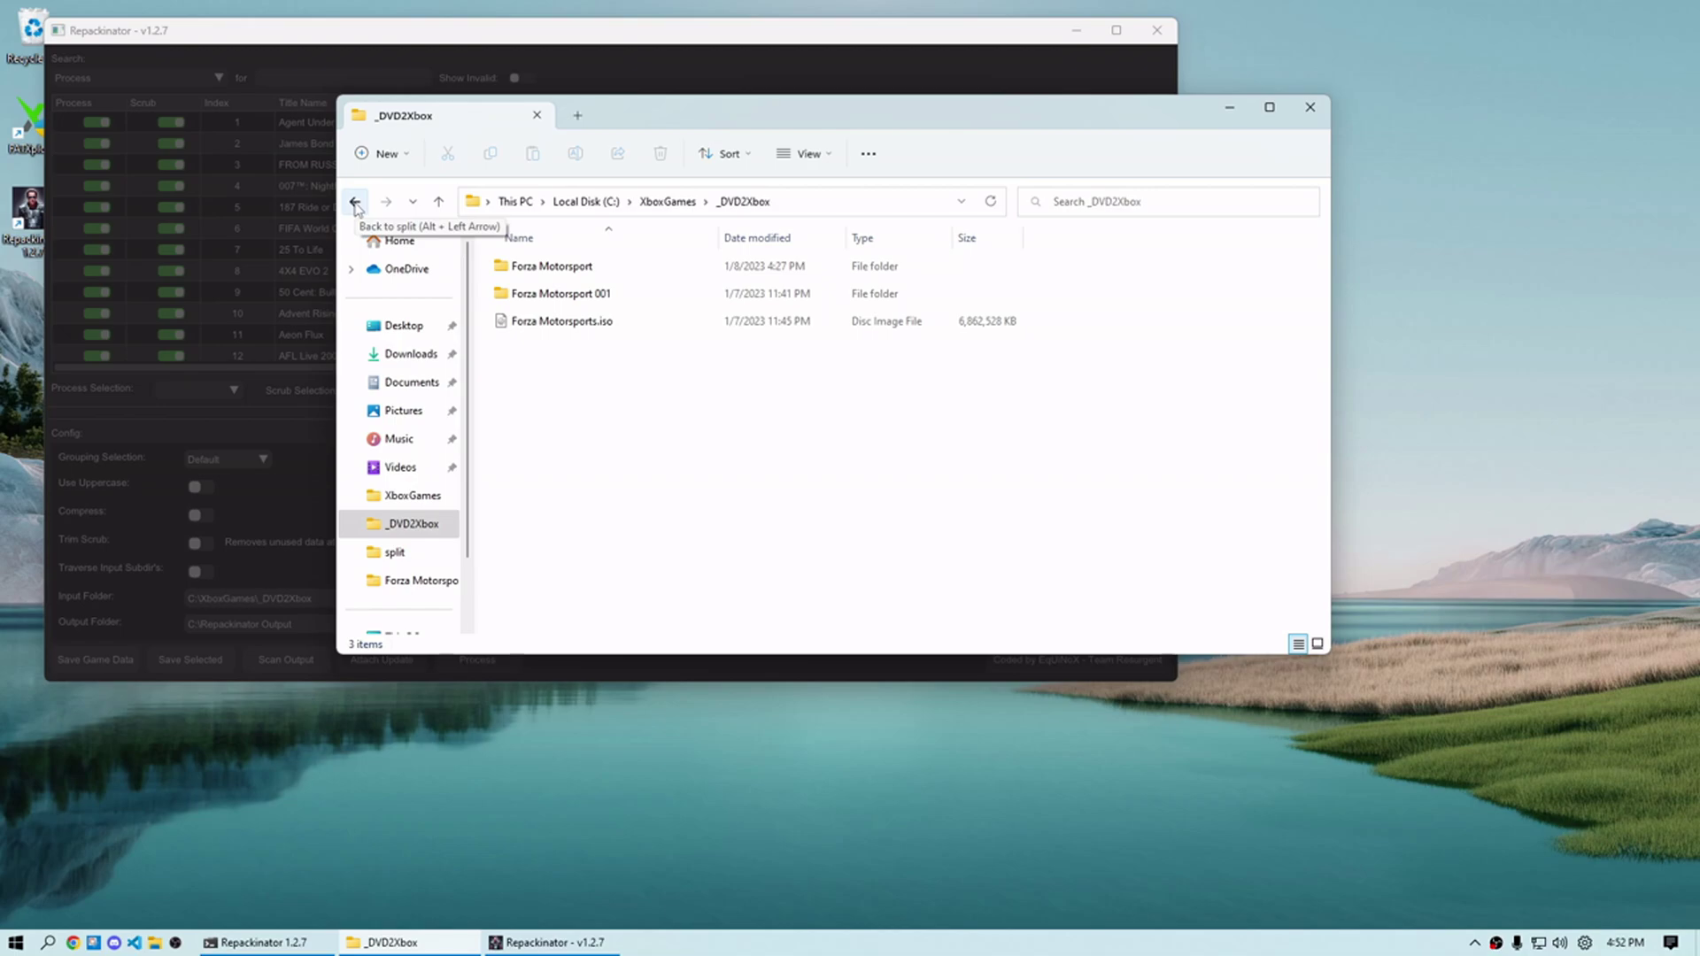
pyautogui.click(355, 203)
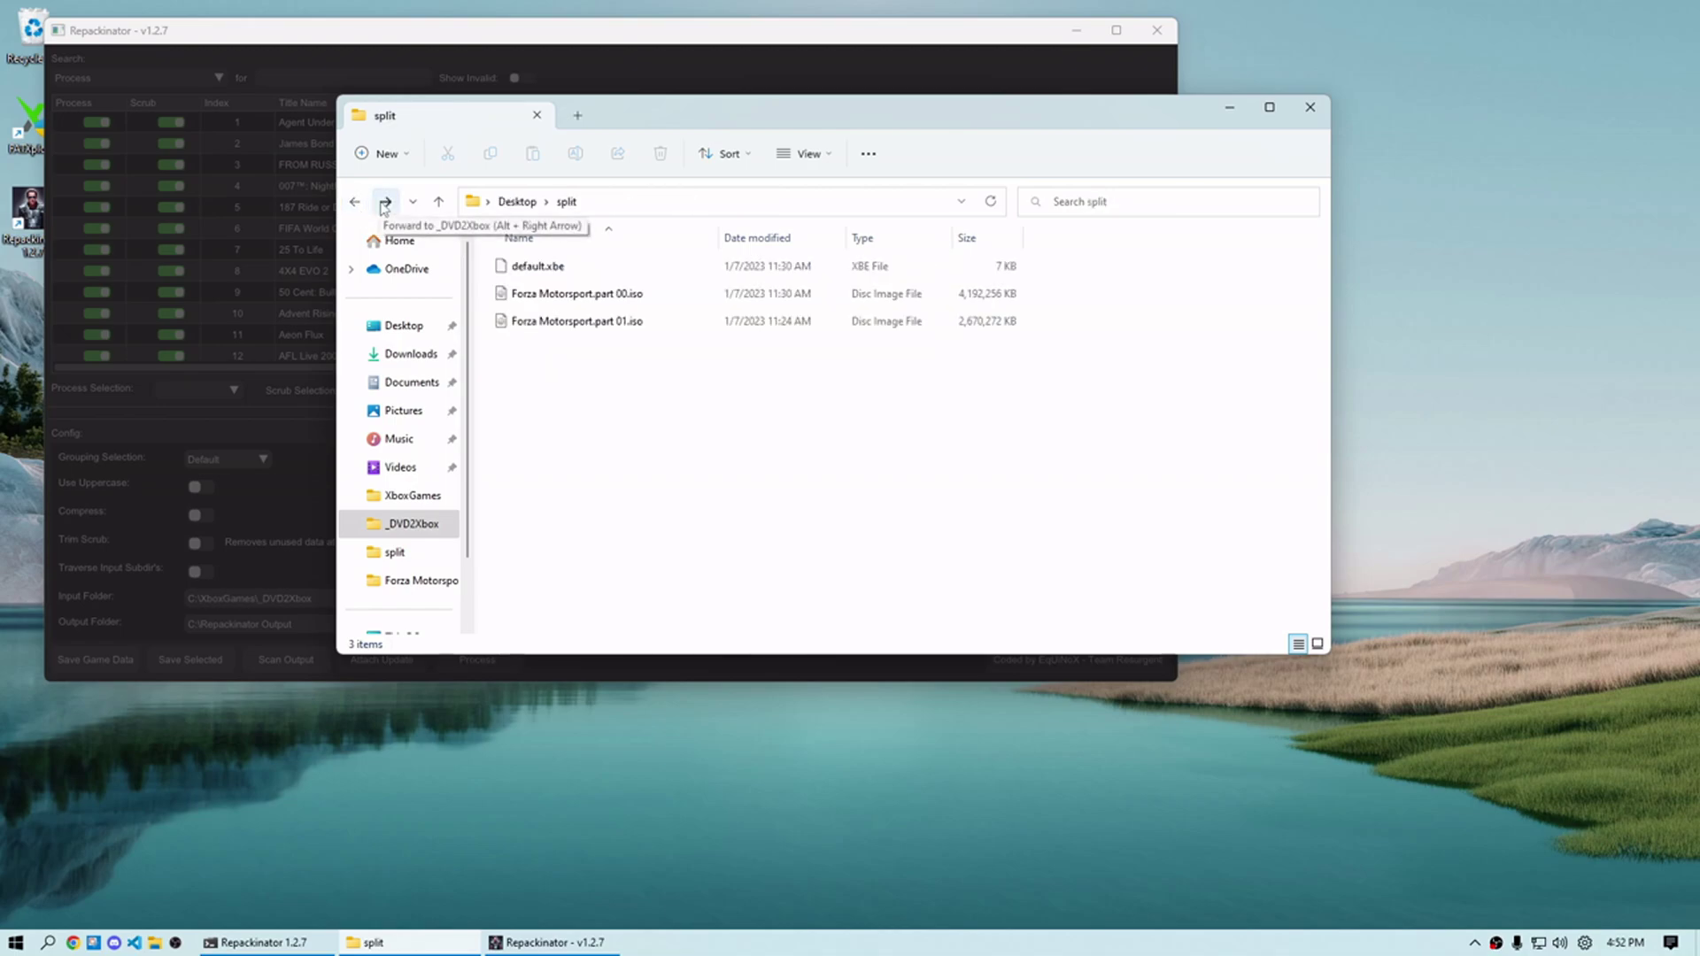
pyautogui.click(385, 203)
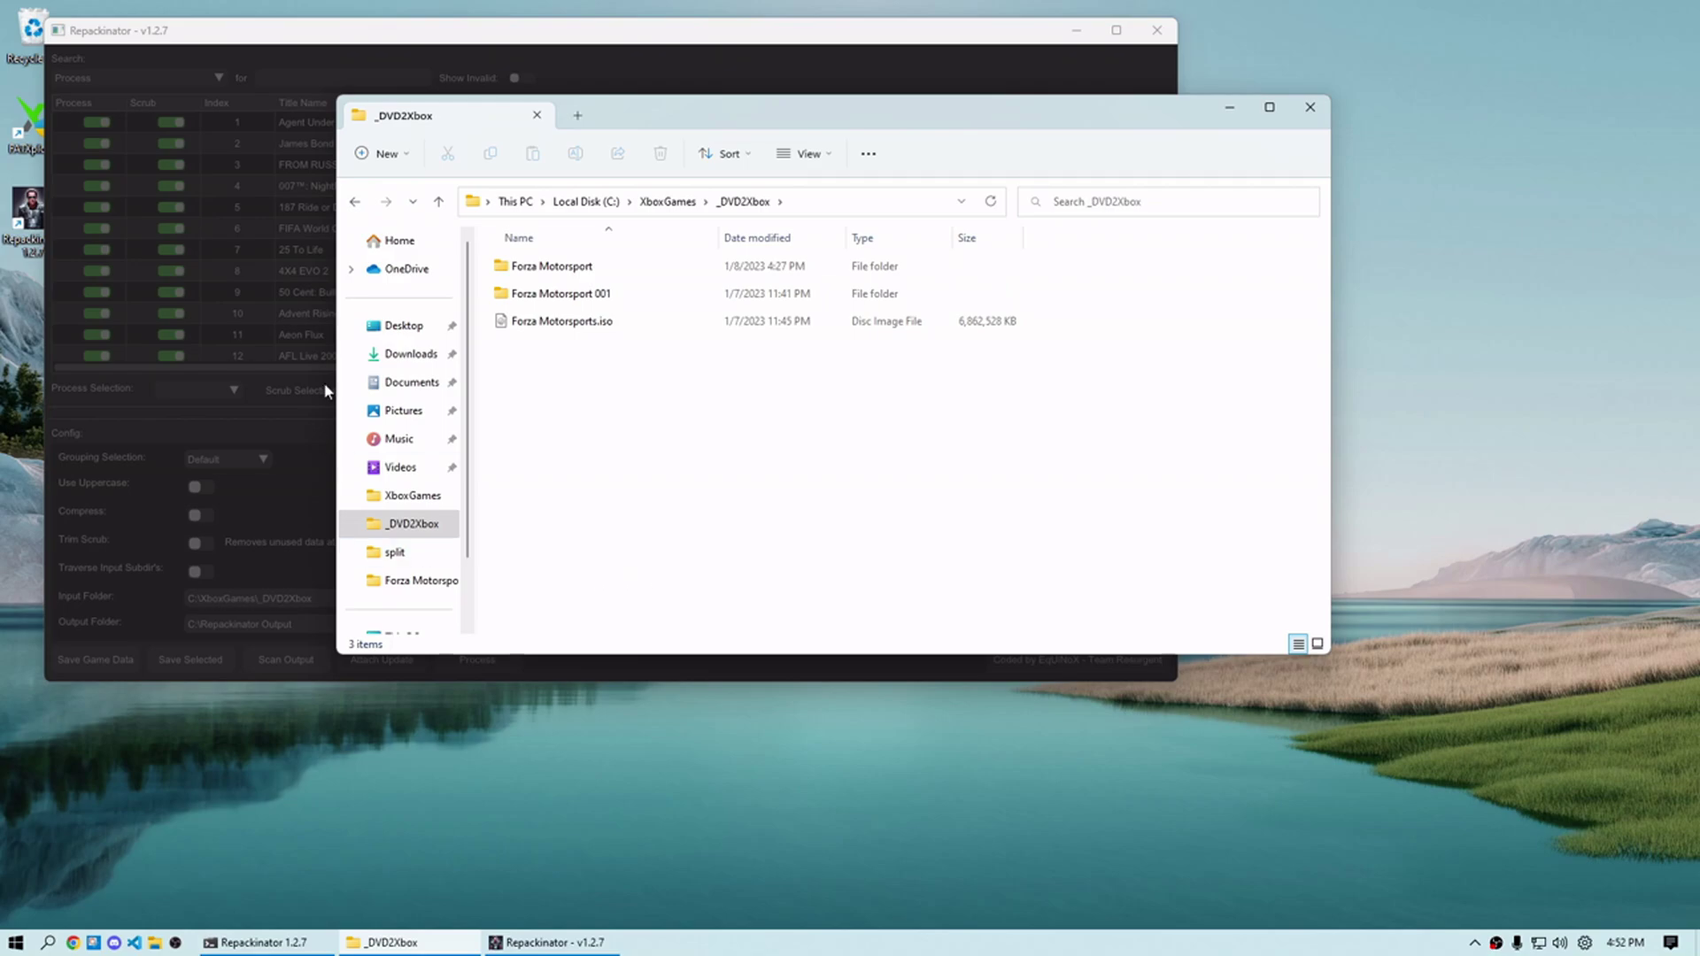
# Return to Repackinator and close the Repacking window
pyautogui.click(1269, 107)
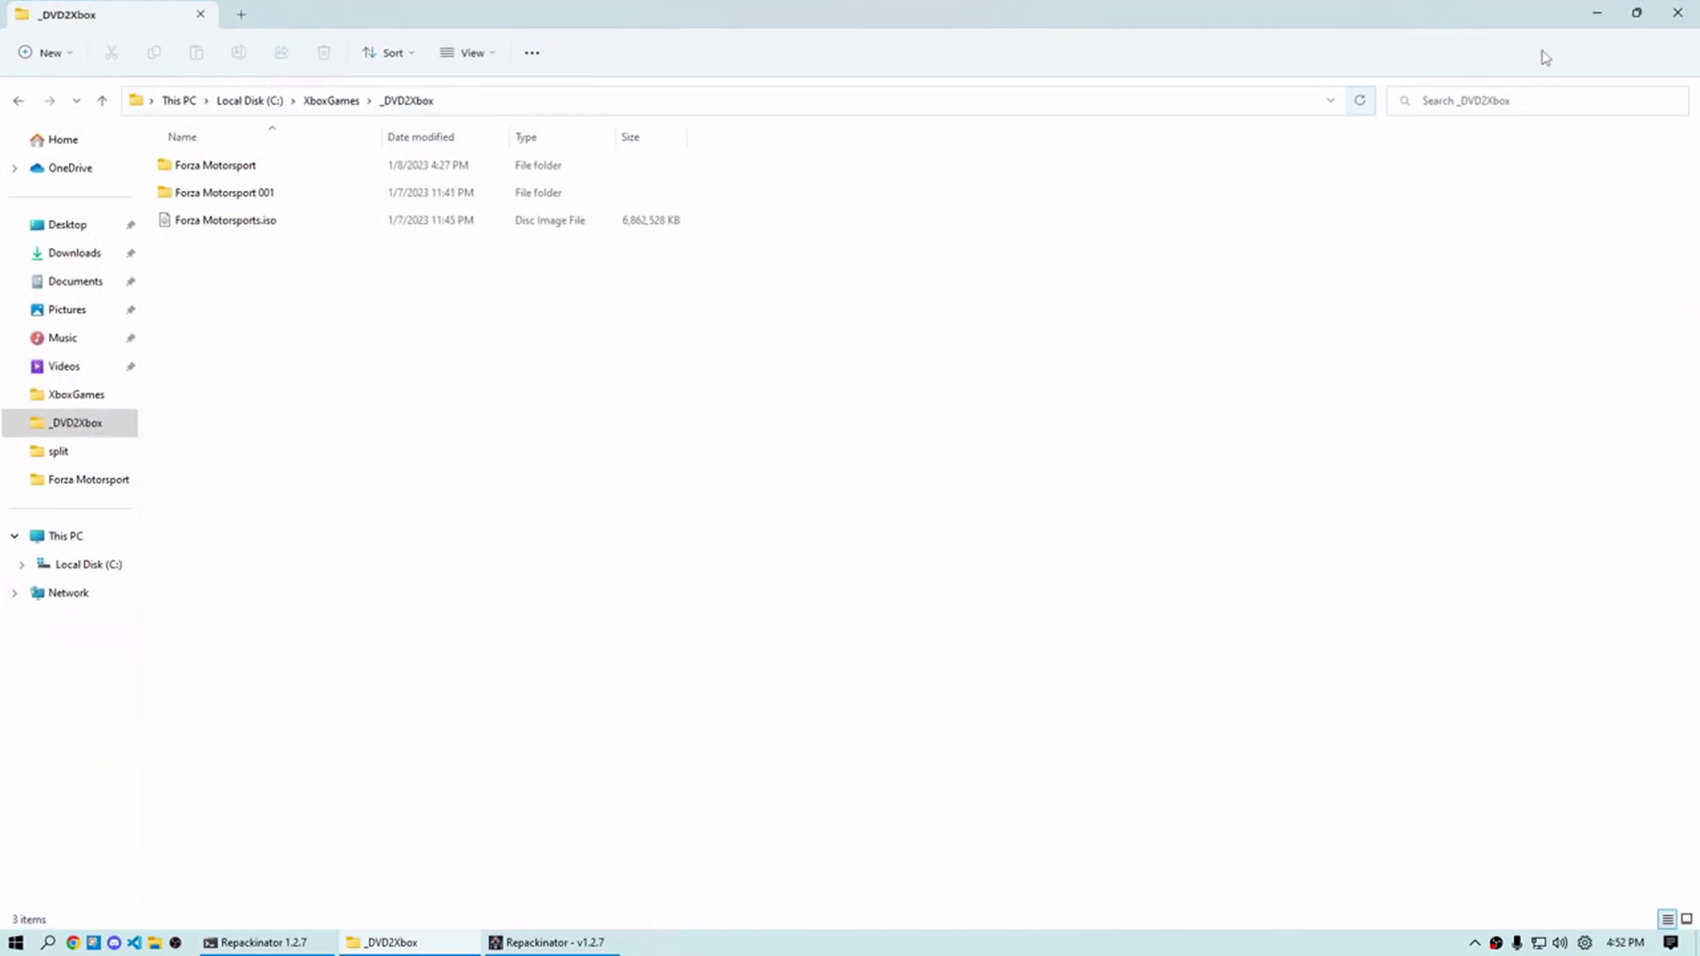
pyautogui.click(1636, 12)
pyautogui.click(553, 942)
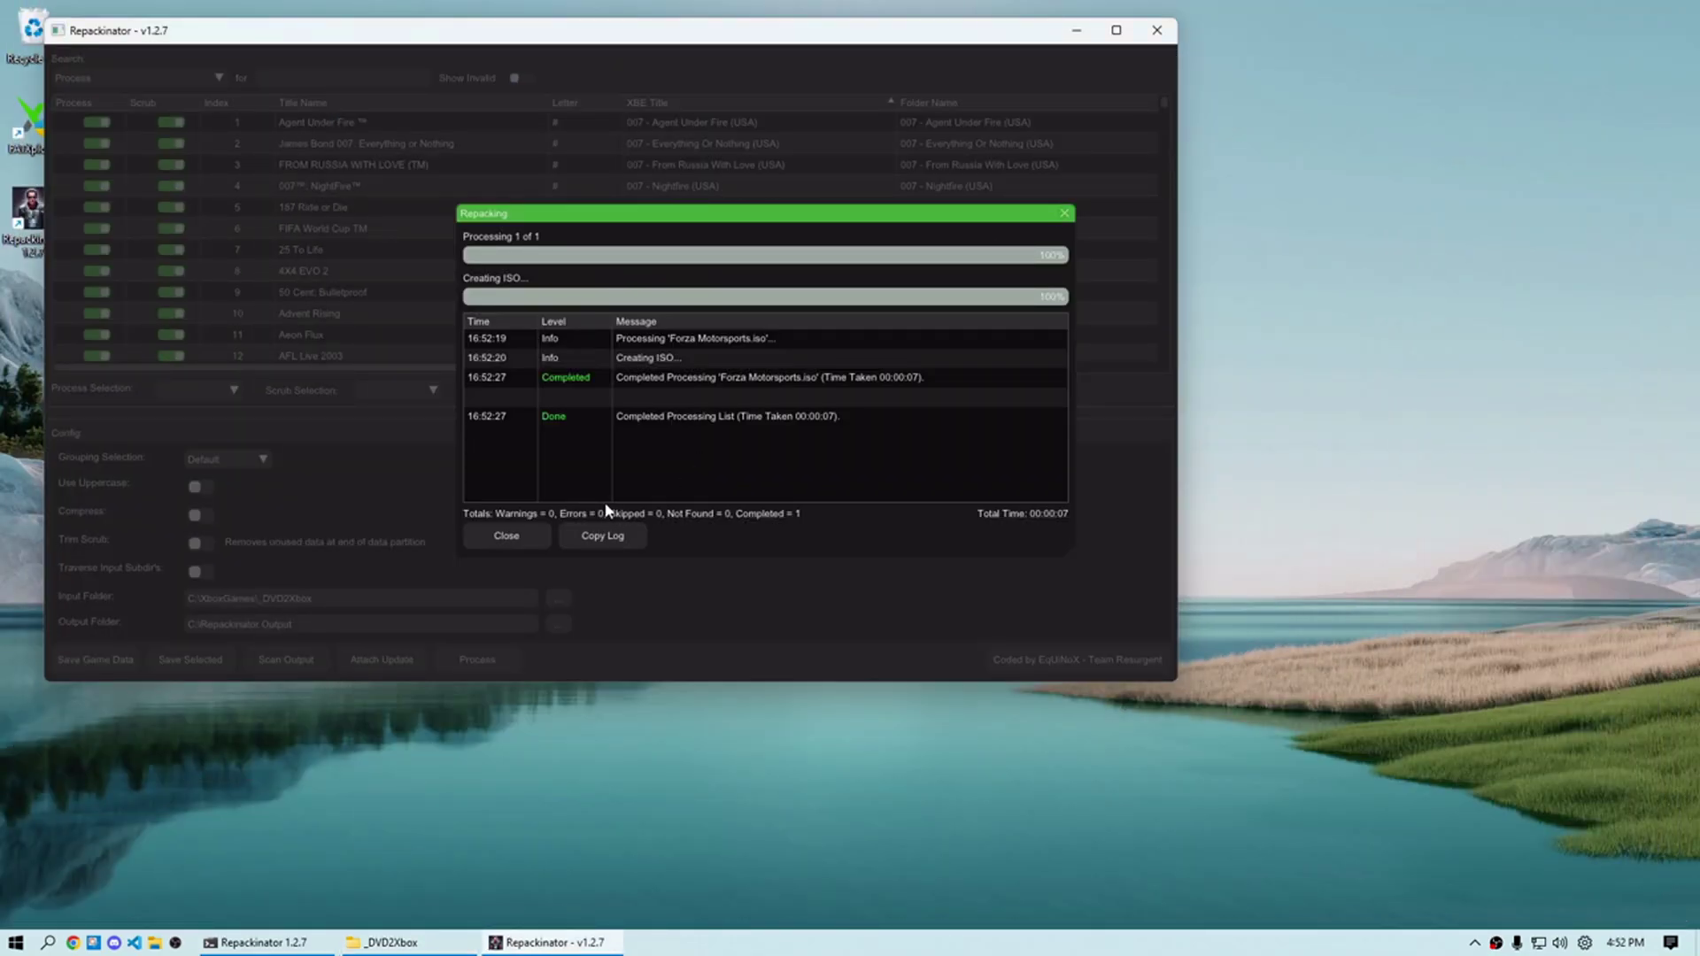
pyautogui.click(507, 536)
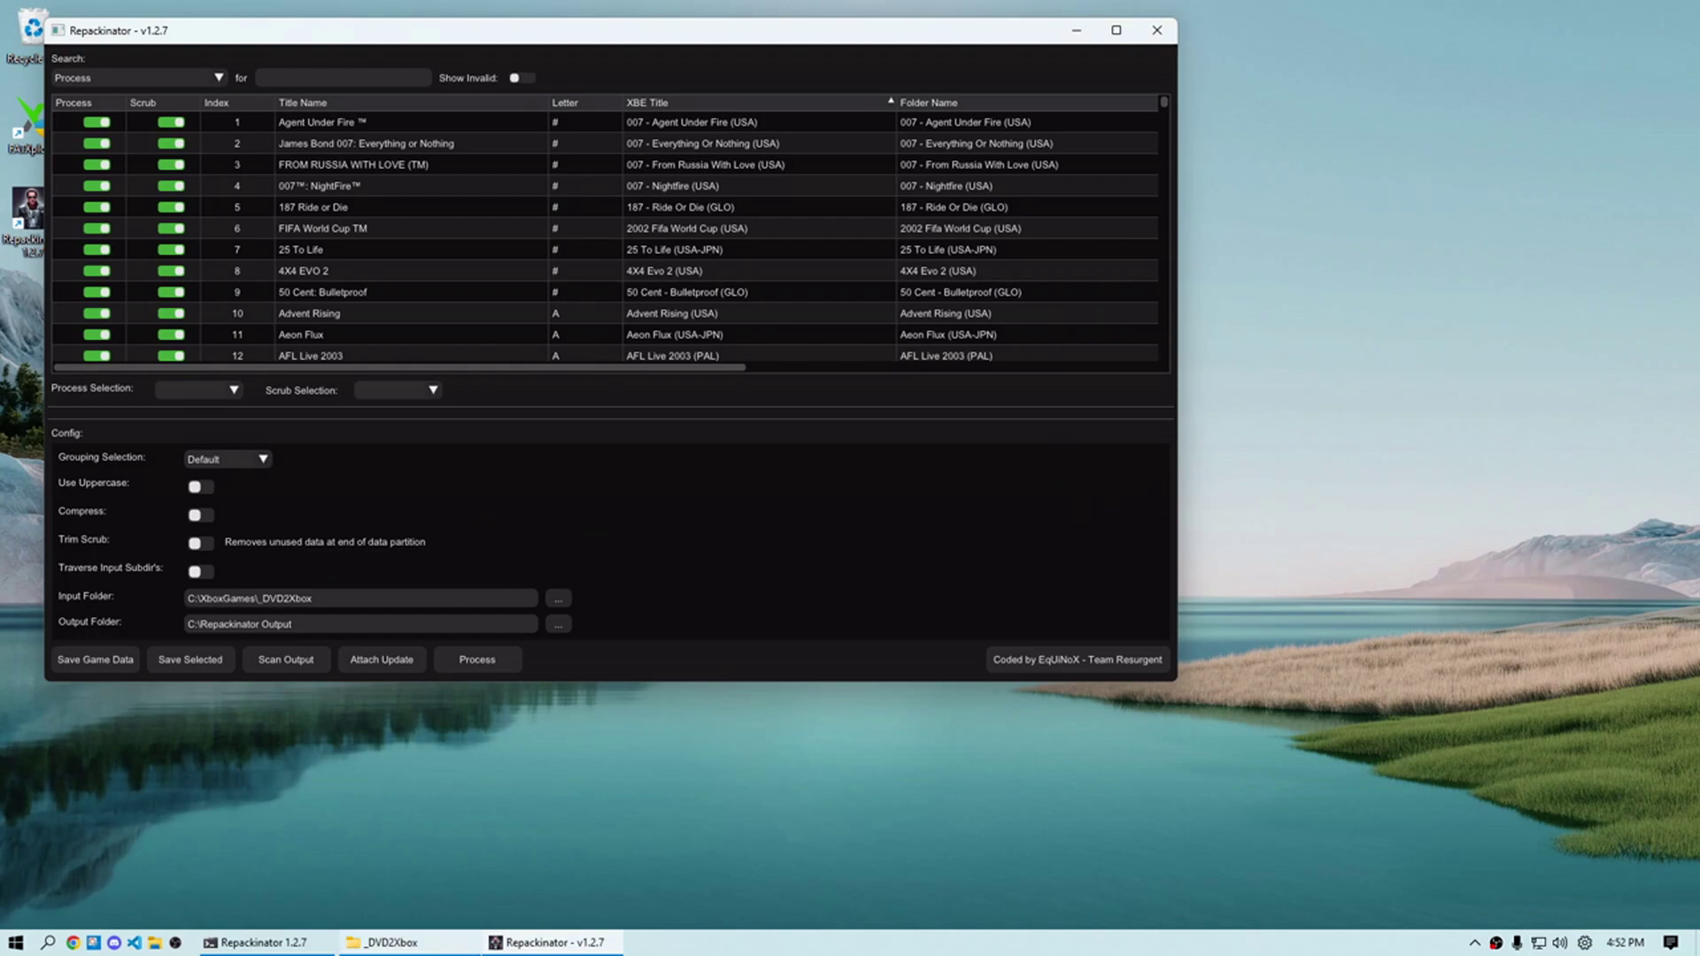
# In File Explorer, go to C:\Repackinator Output and view the files in the Forza Motorsport (GLO) folder
pyautogui.click(390, 942)
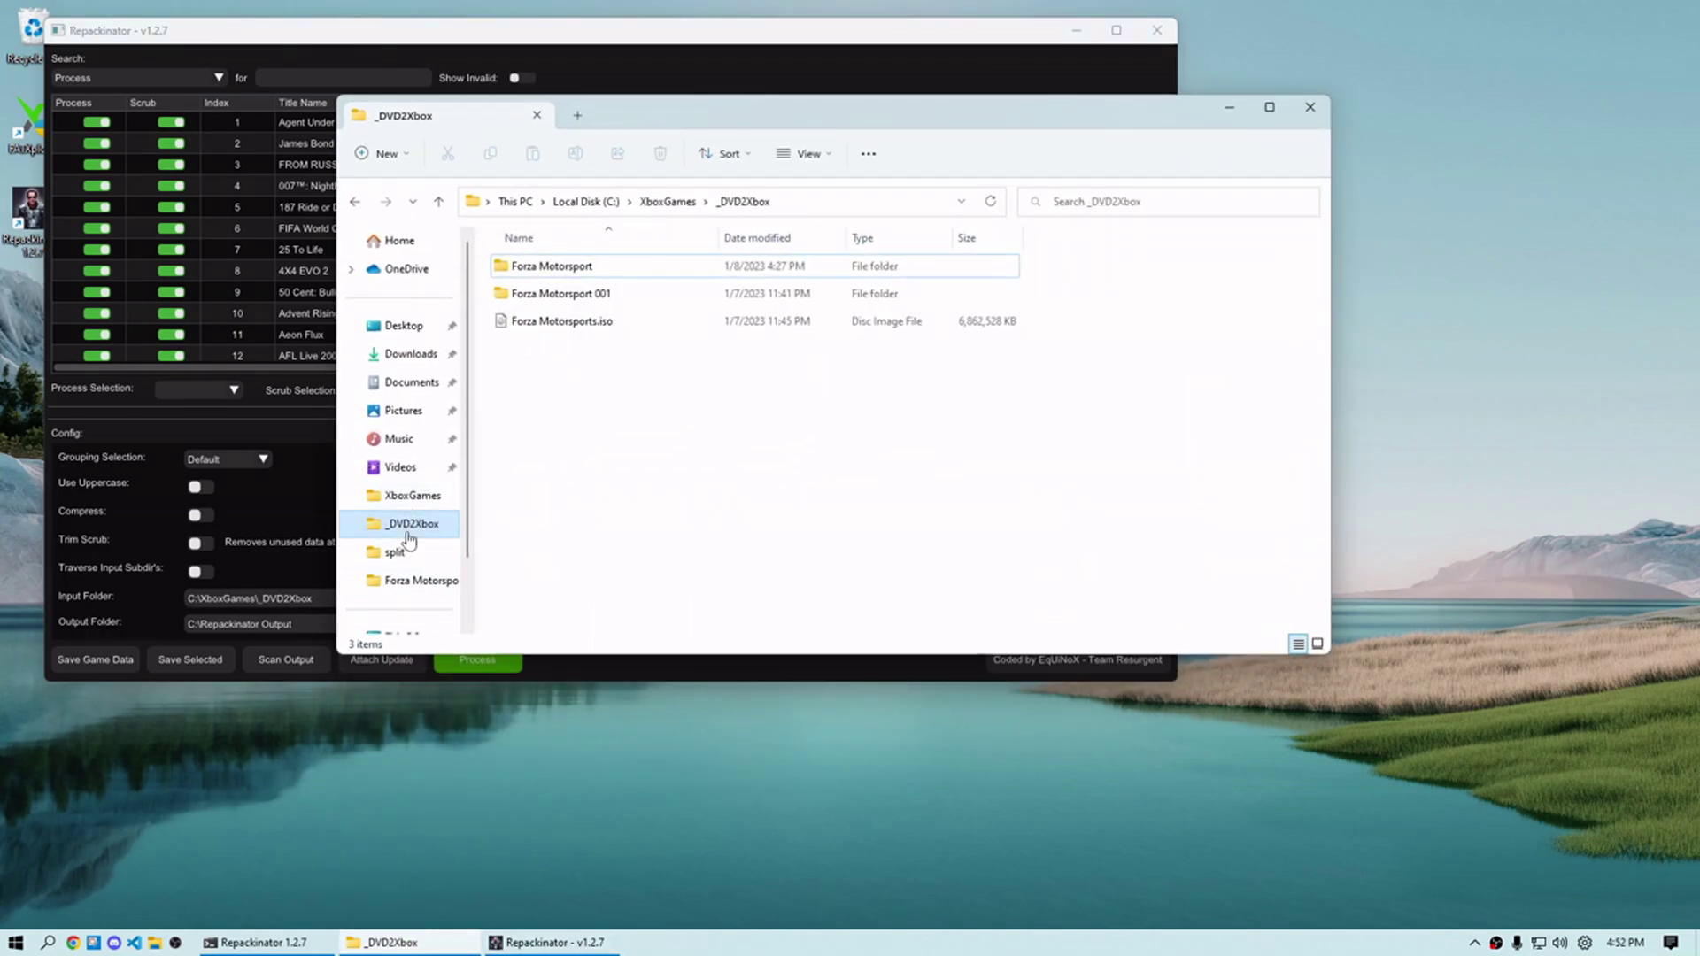
pyautogui.click(585, 201)
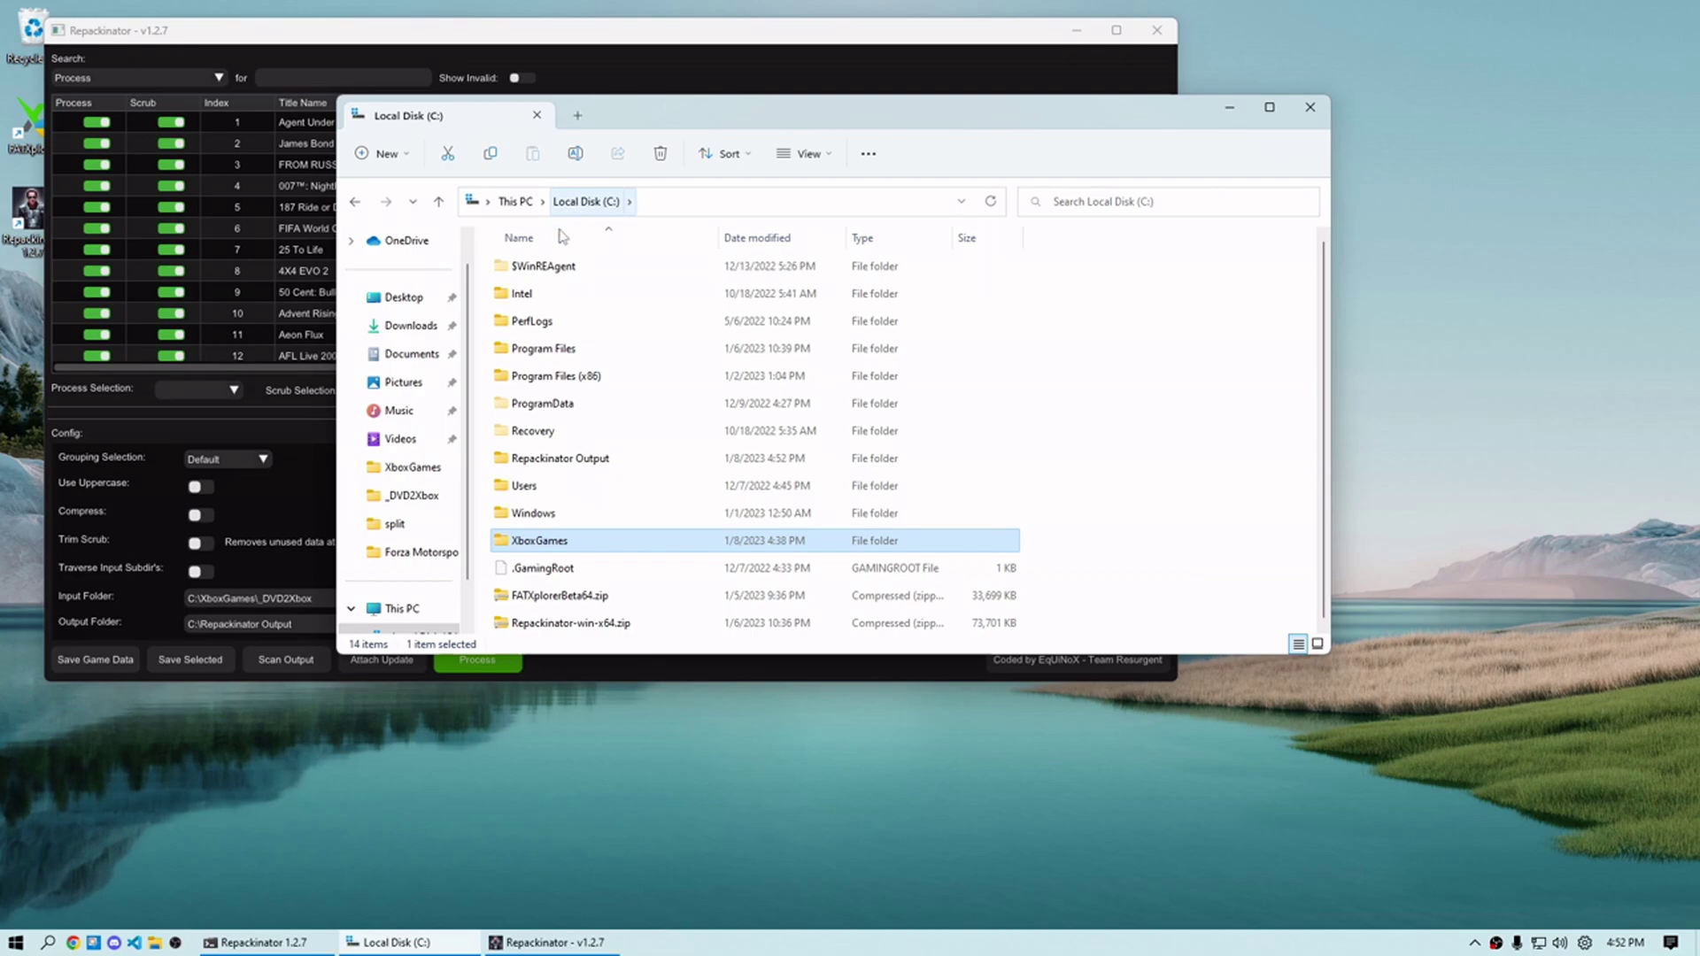
pyautogui.doubleClick(560, 458)
pyautogui.doubleClick(591, 270)
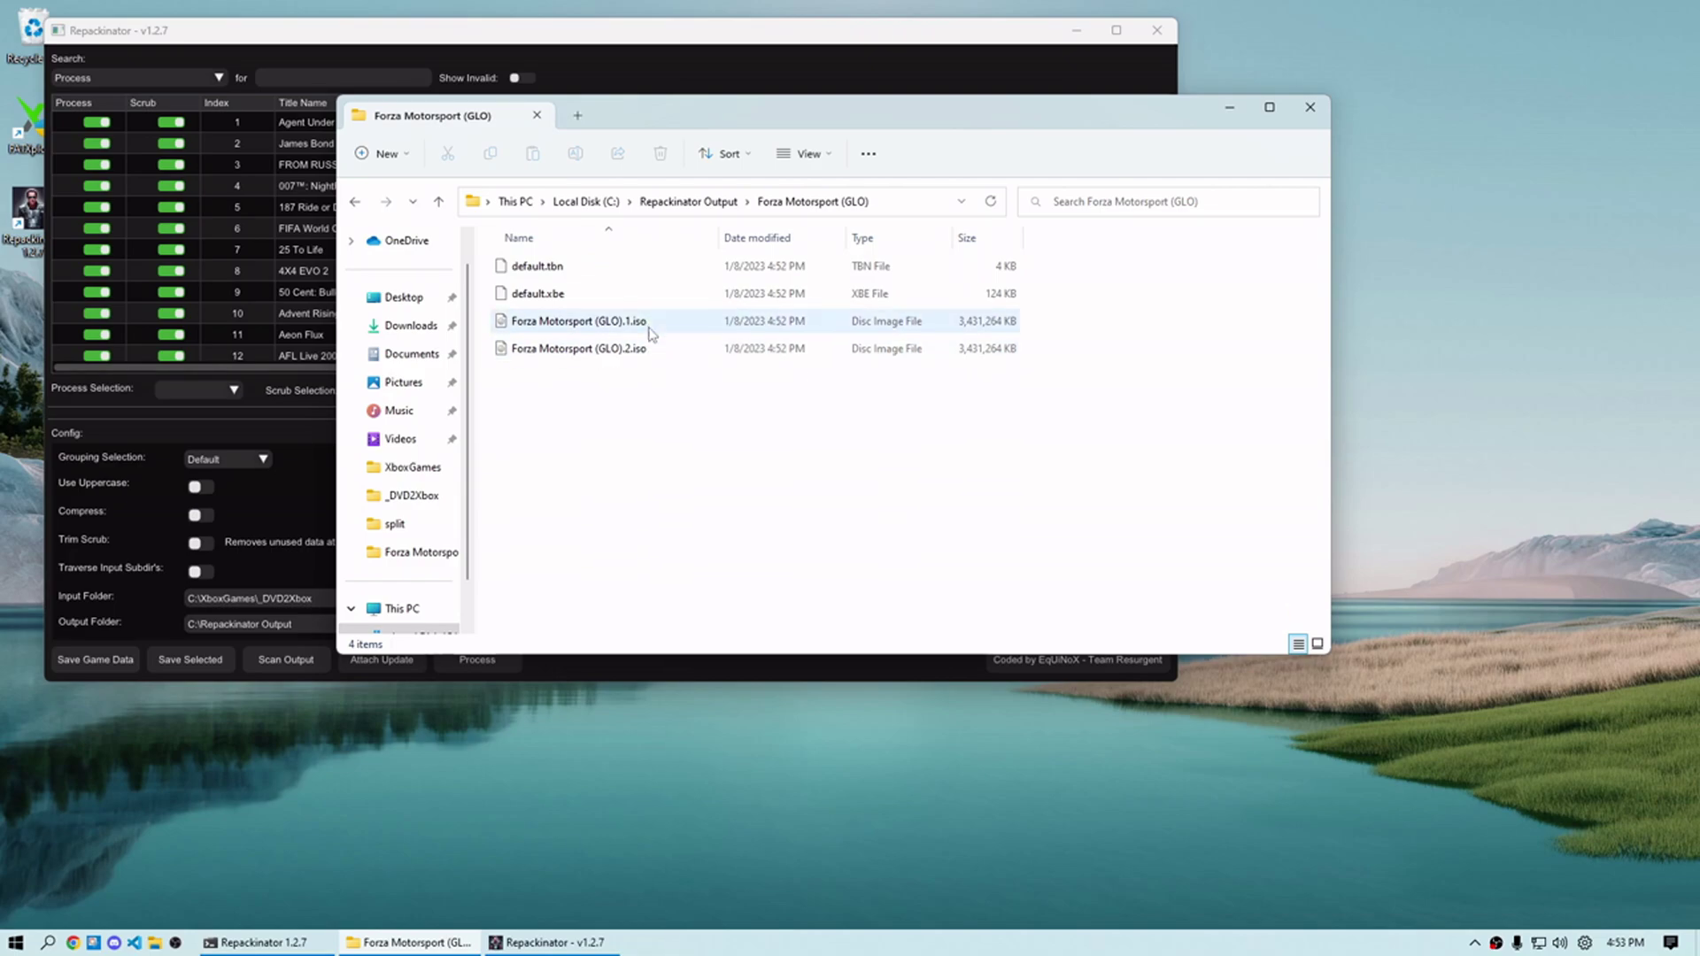
# Go back to Repackinator Output and rename the Forza Motorsport (GLO) folder as Forza Motorsport (ISO)
pyautogui.click(358, 202)
pyautogui.click(619, 269)
pyautogui.press('End')
pyautogui.press('BackSpace')
pyautogui.press('BackSpace')
pyautogui.press('BackSpace')
pyautogui.press('BackSpace')
pyautogui.write('IS)')
pyautogui.press('Left')
pyautogui.write('O')
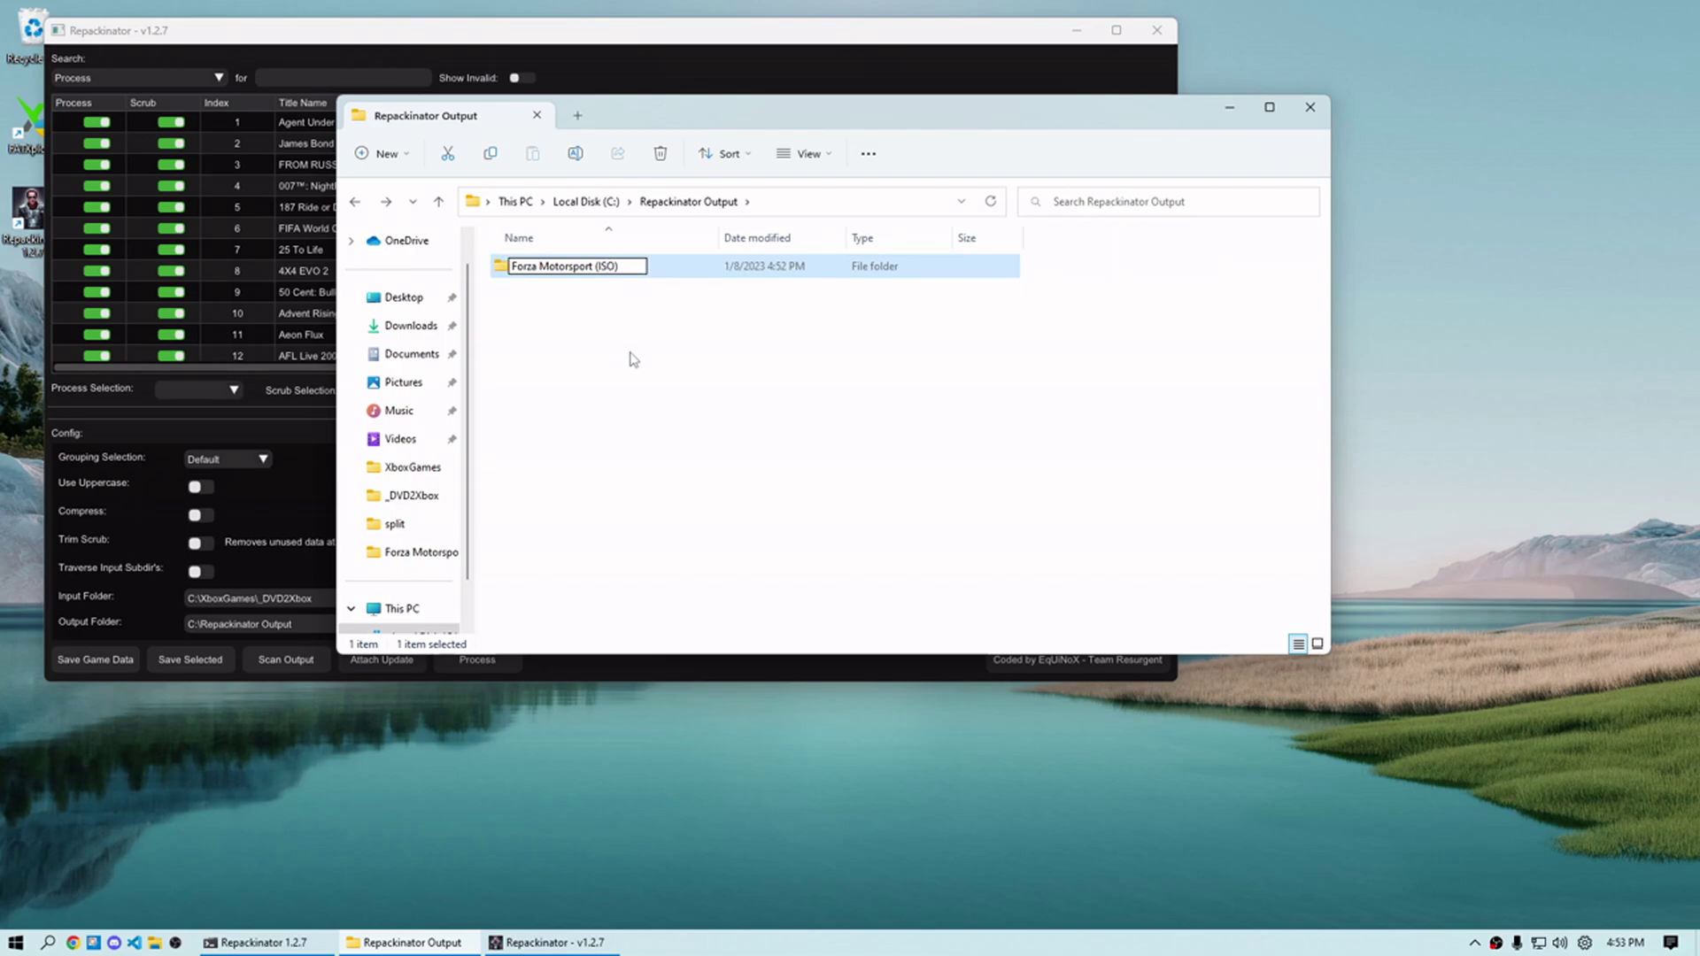
pyautogui.click(633, 358)
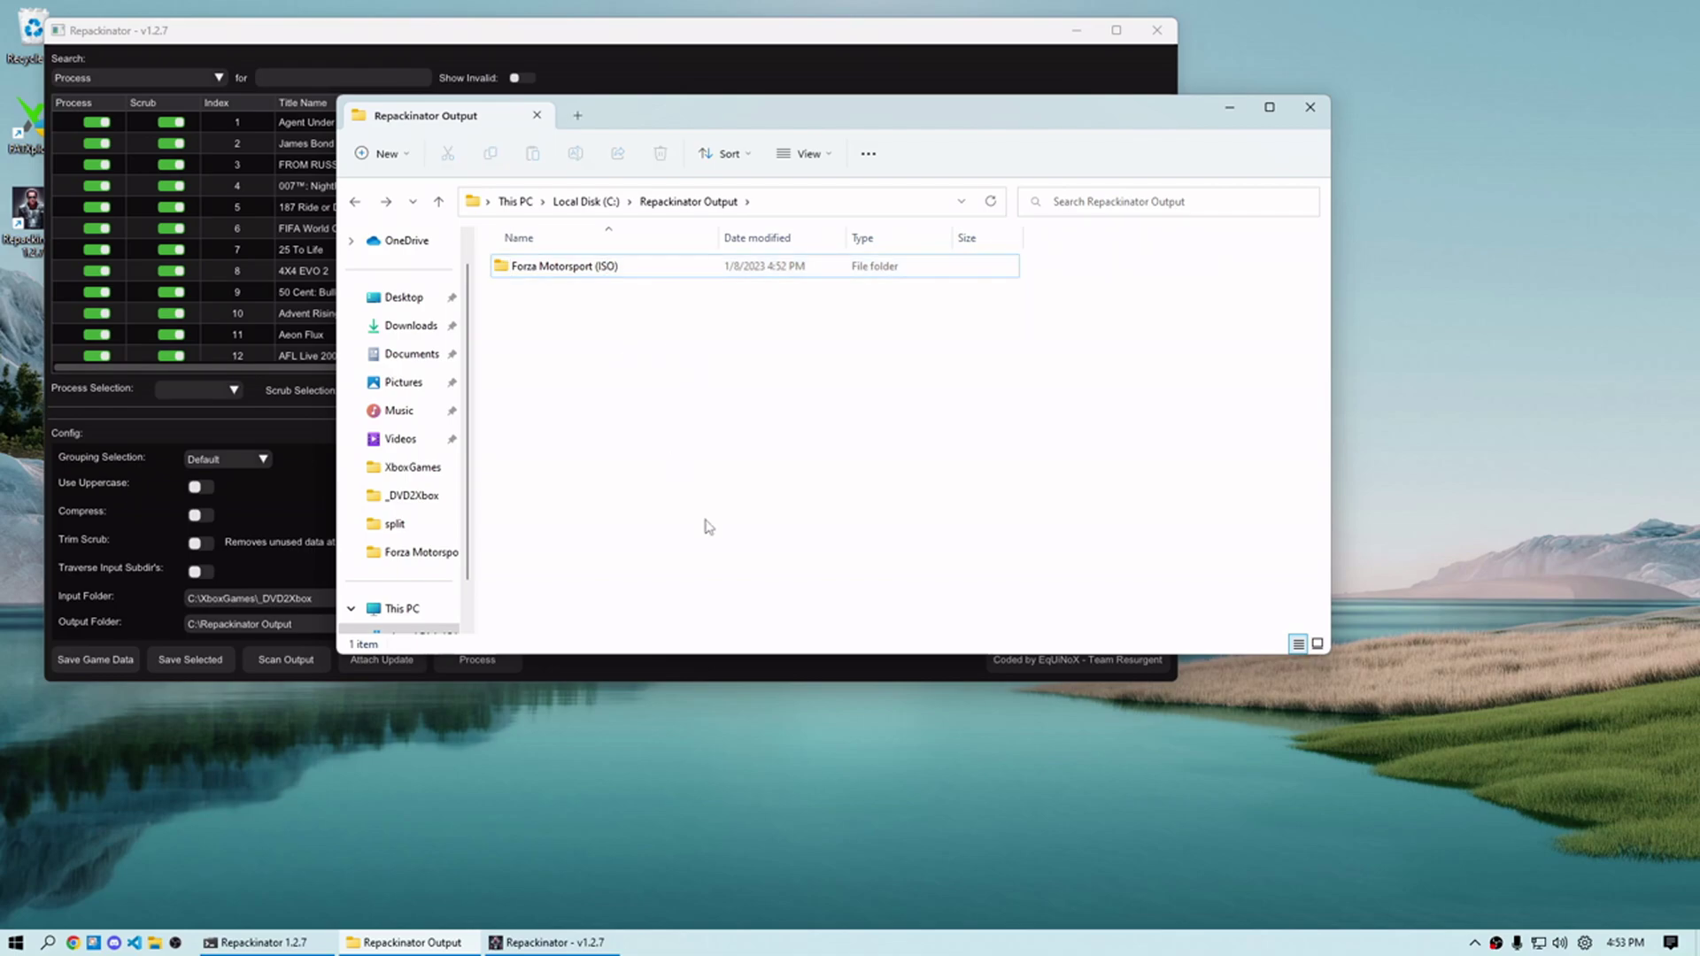
# Return to Repackinator, find Forza Motorsport in the game list and enable its Process switch
pyautogui.click(1234, 106)
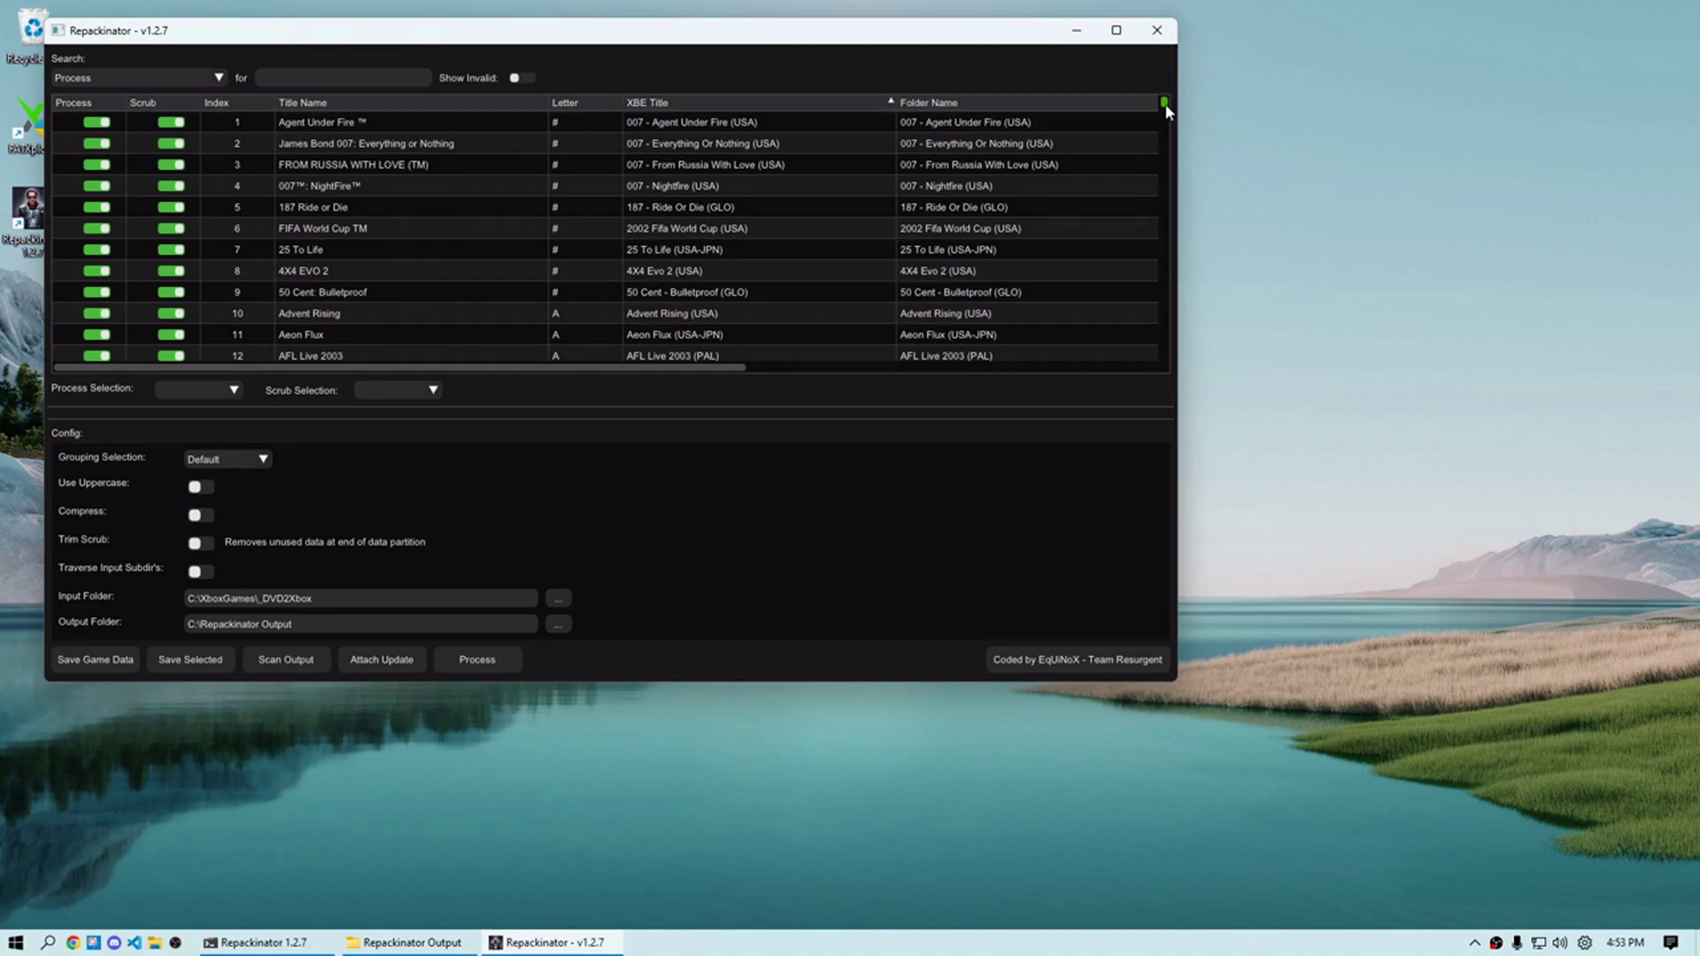
pyautogui.moveTo(1166, 107); pyautogui.dragTo(1153, 182)
pyautogui.scroll(-2, 485, 285)
pyautogui.click(99, 234)
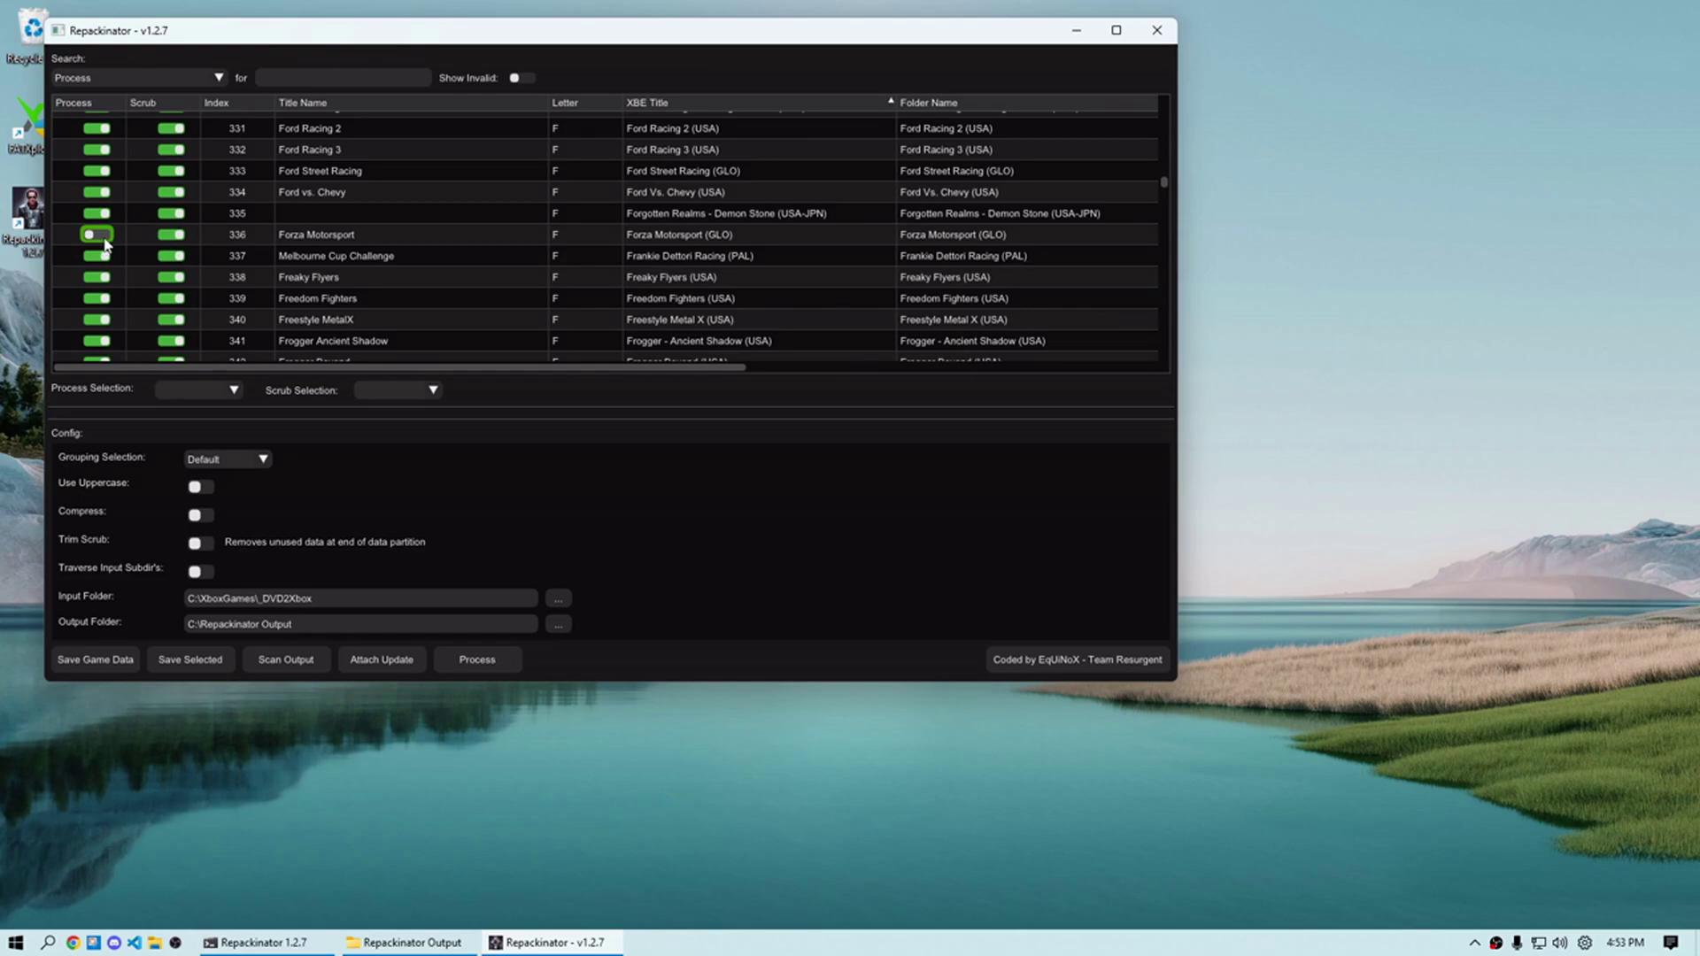
pyautogui.click(105, 237)
# Filter the game list by XBE Title for "Forza" and set the Process Selection to All
pyautogui.click(226, 81)
pyautogui.click(167, 219)
pyautogui.write('Forza')
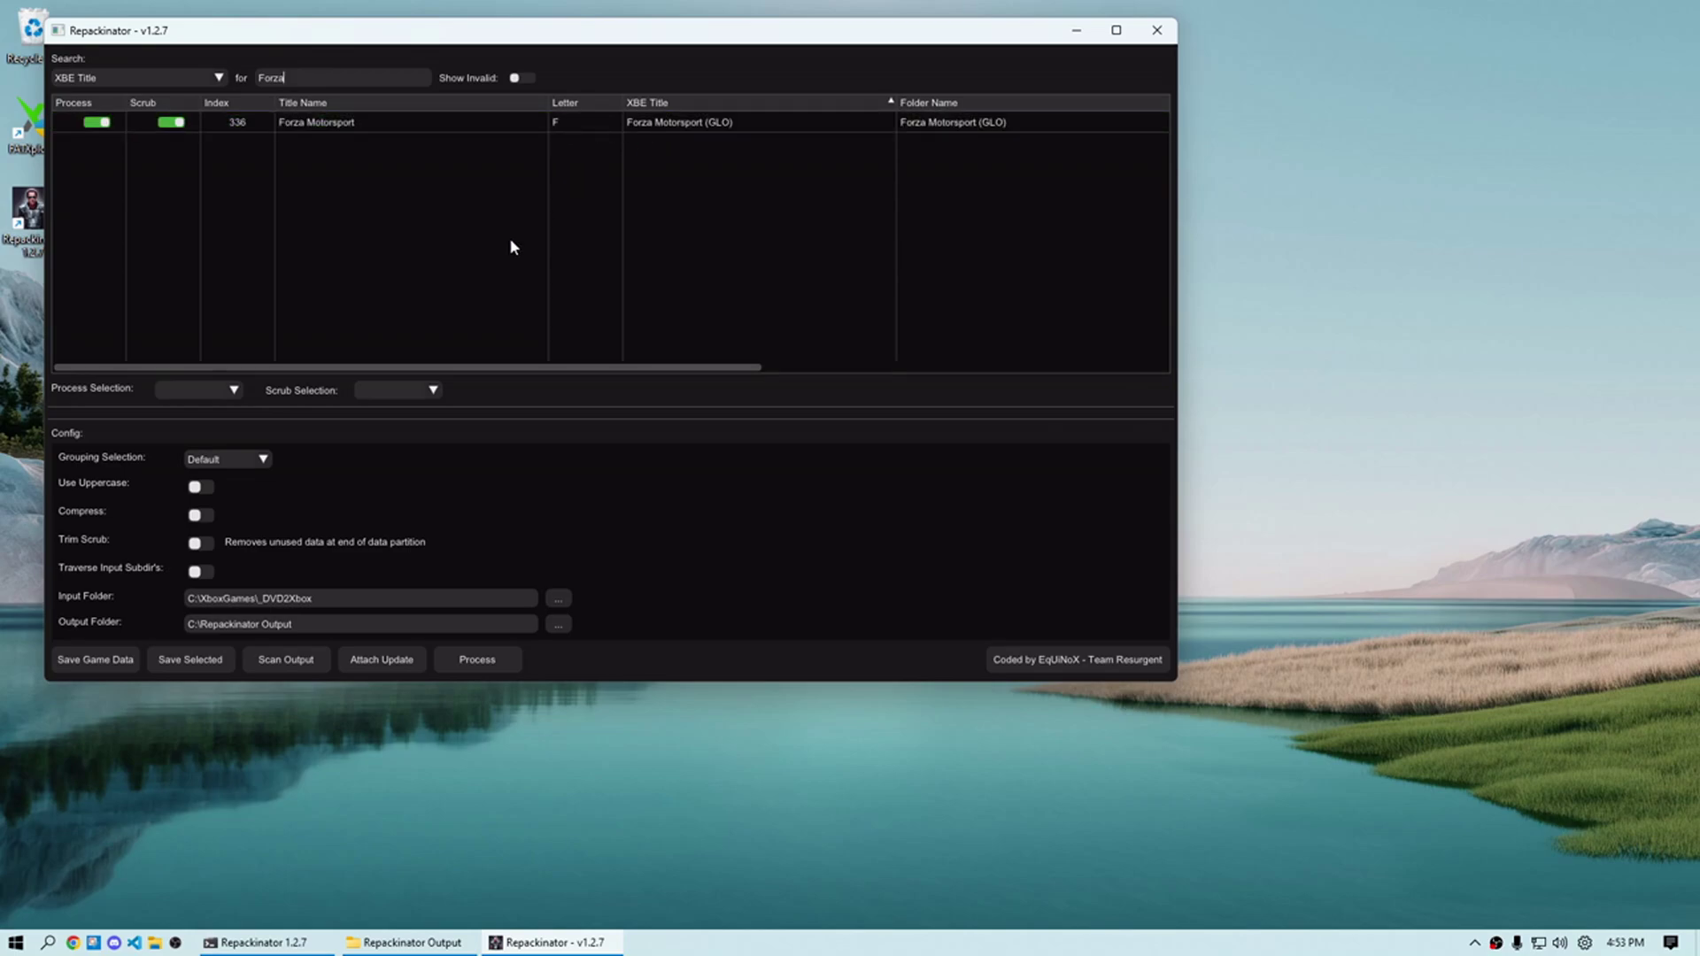
pyautogui.click(235, 393)
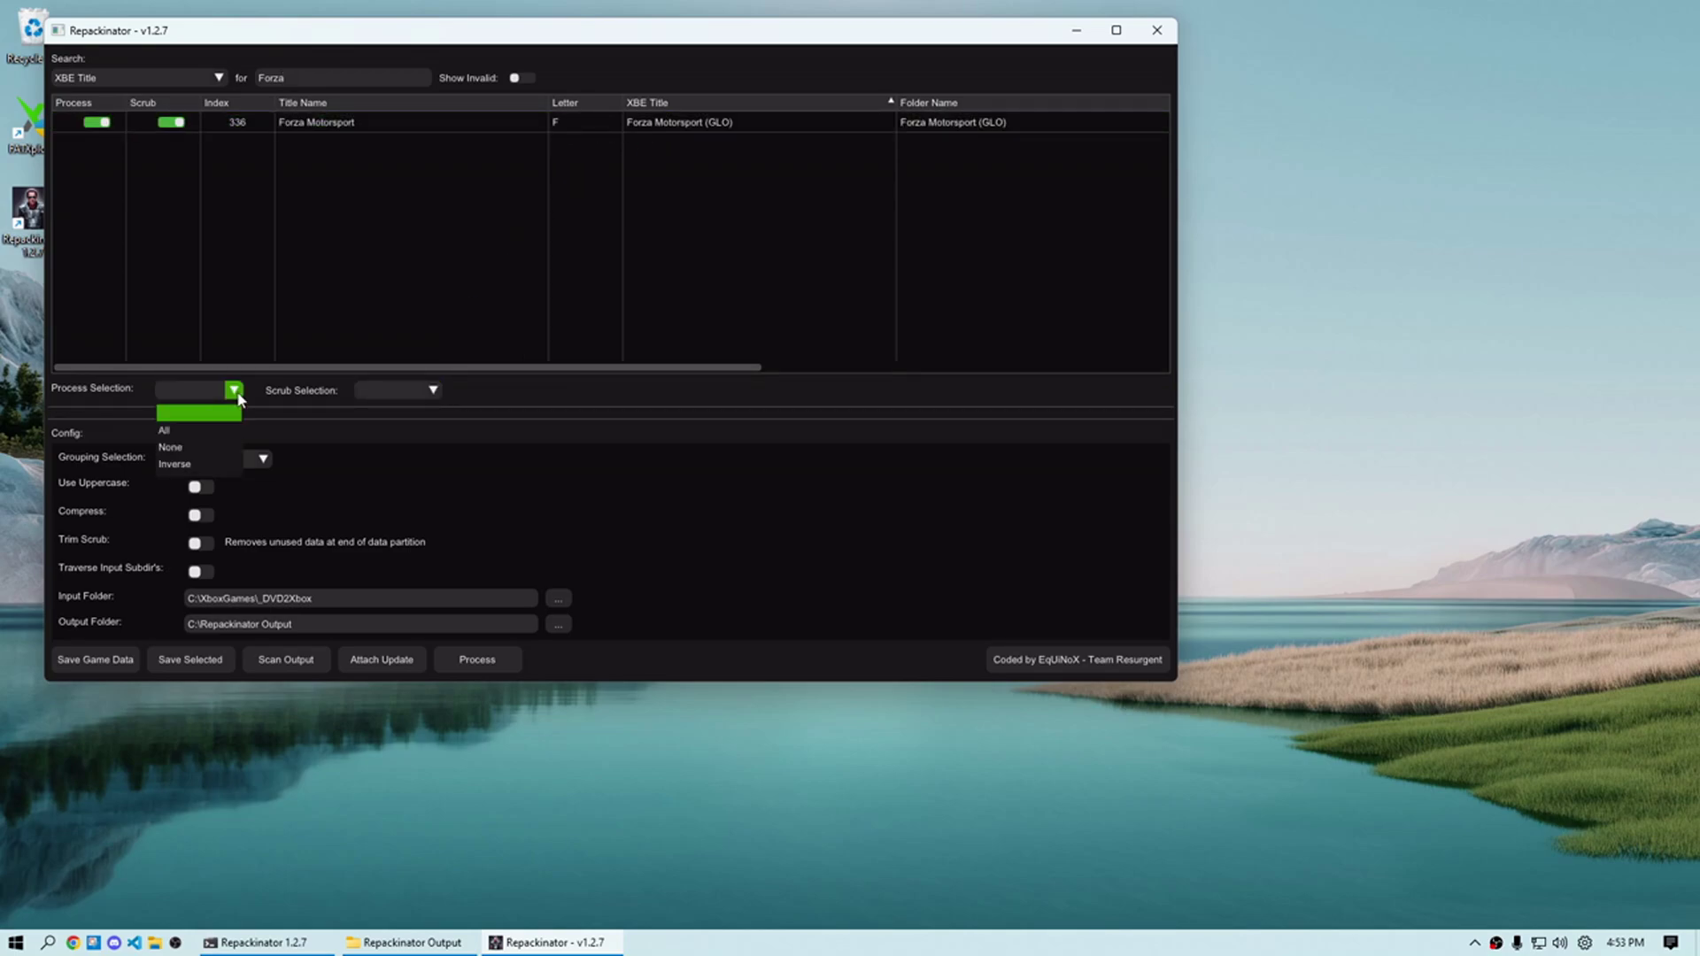
pyautogui.click(229, 427)
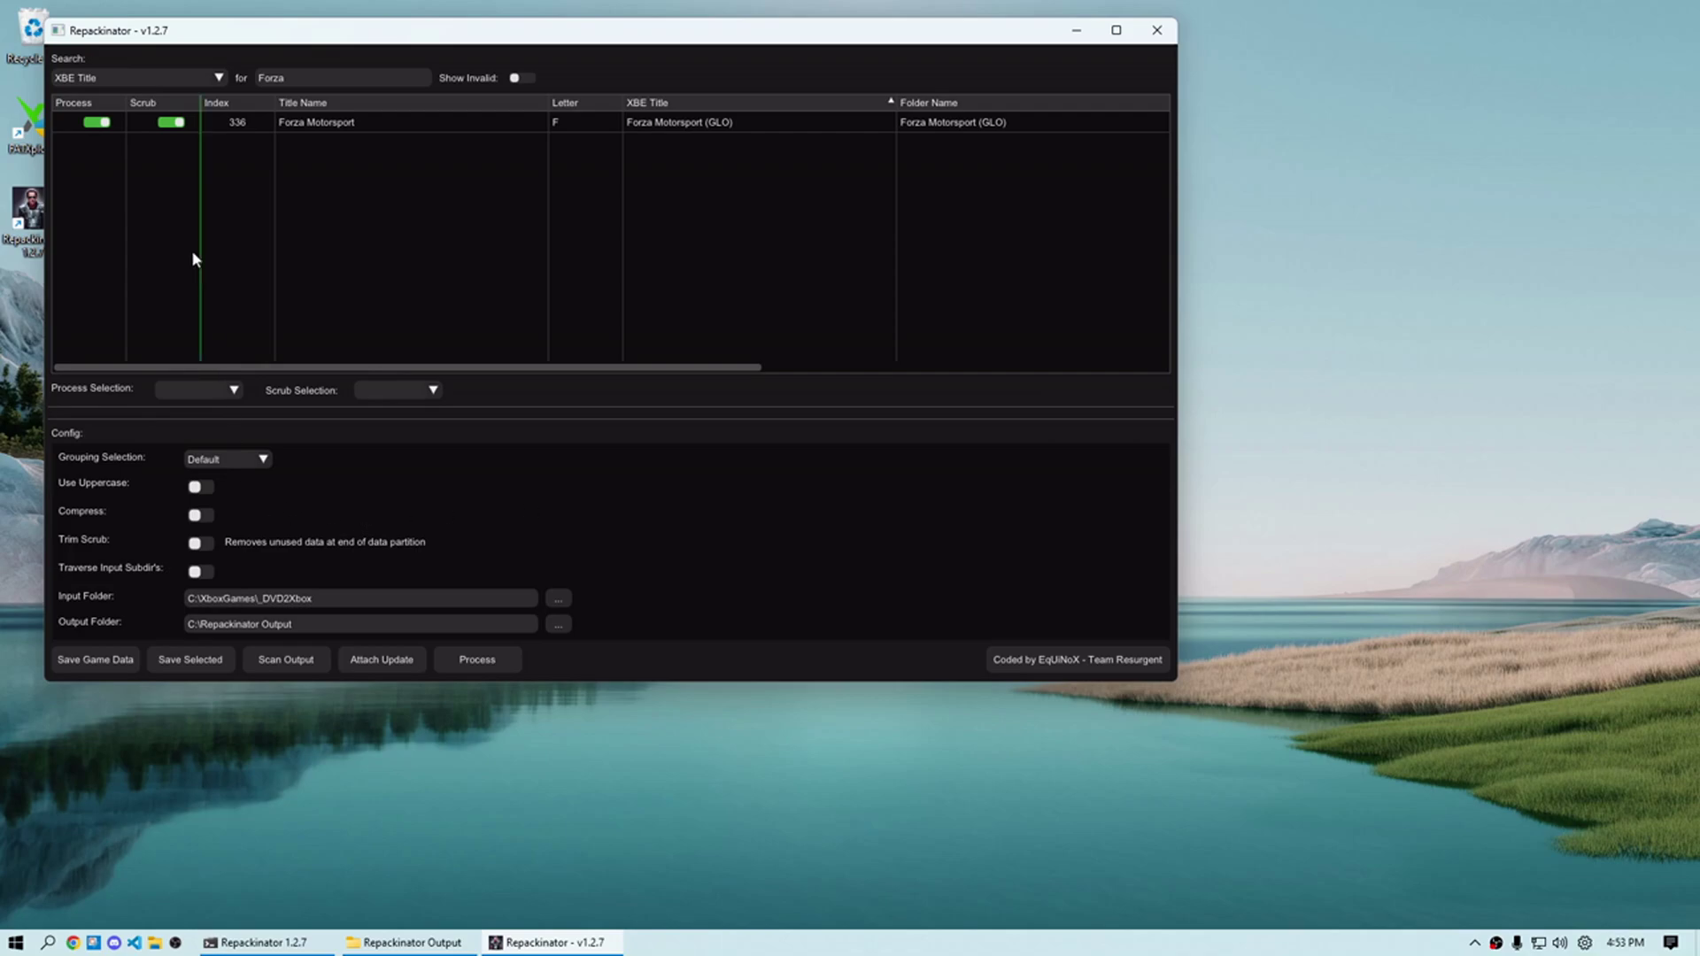
# Enable Compress, process the input folder and close the Repacking window once processing is complete
pyautogui.click(202, 516)
pyautogui.click(482, 659)
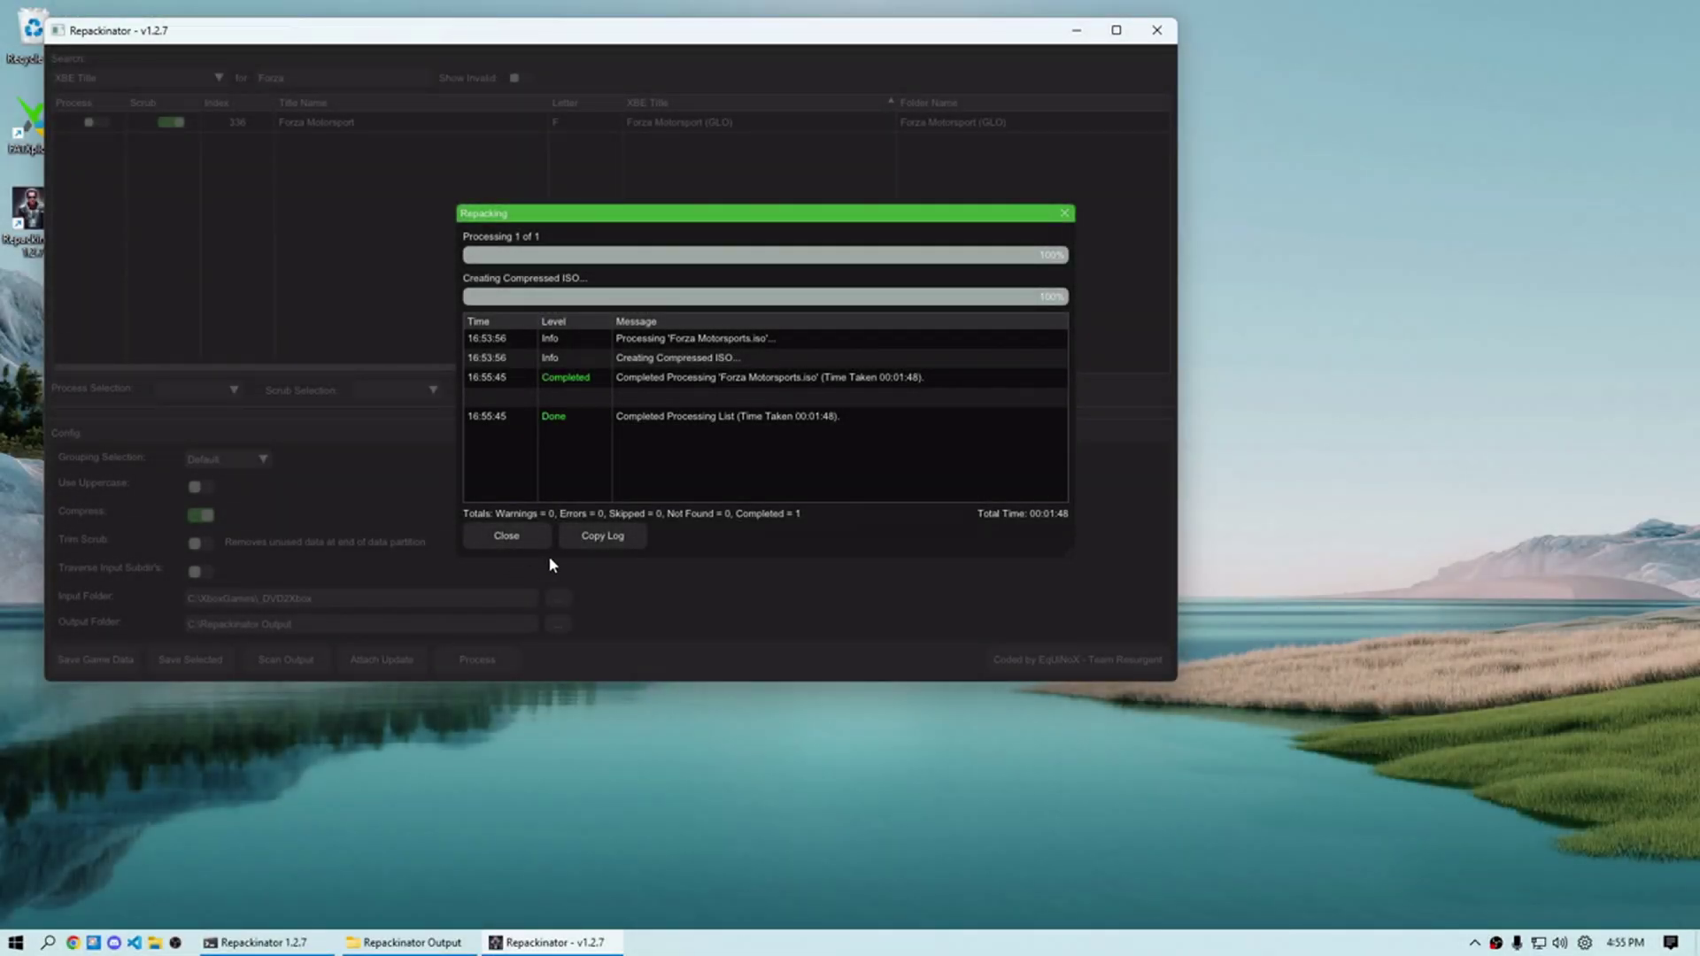
pyautogui.click(506, 536)
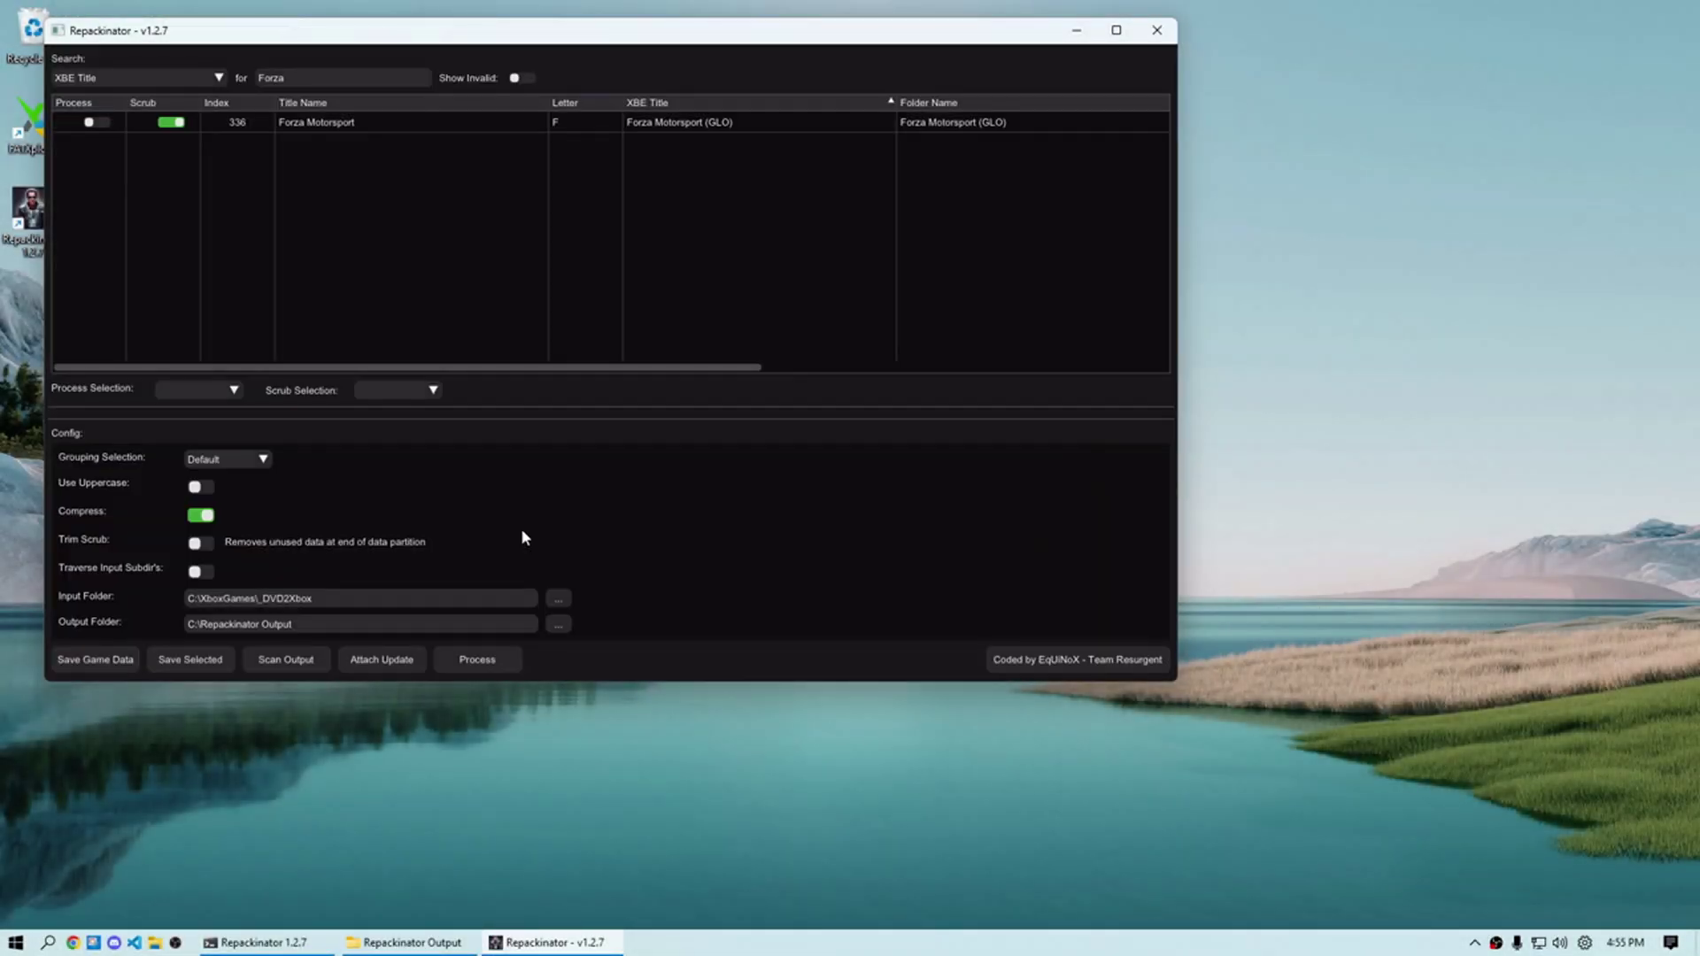
# In File Explorer, view the files in the new Forza Motorsport (GLO) output folder, moving the window aside
pyautogui.click(412, 942)
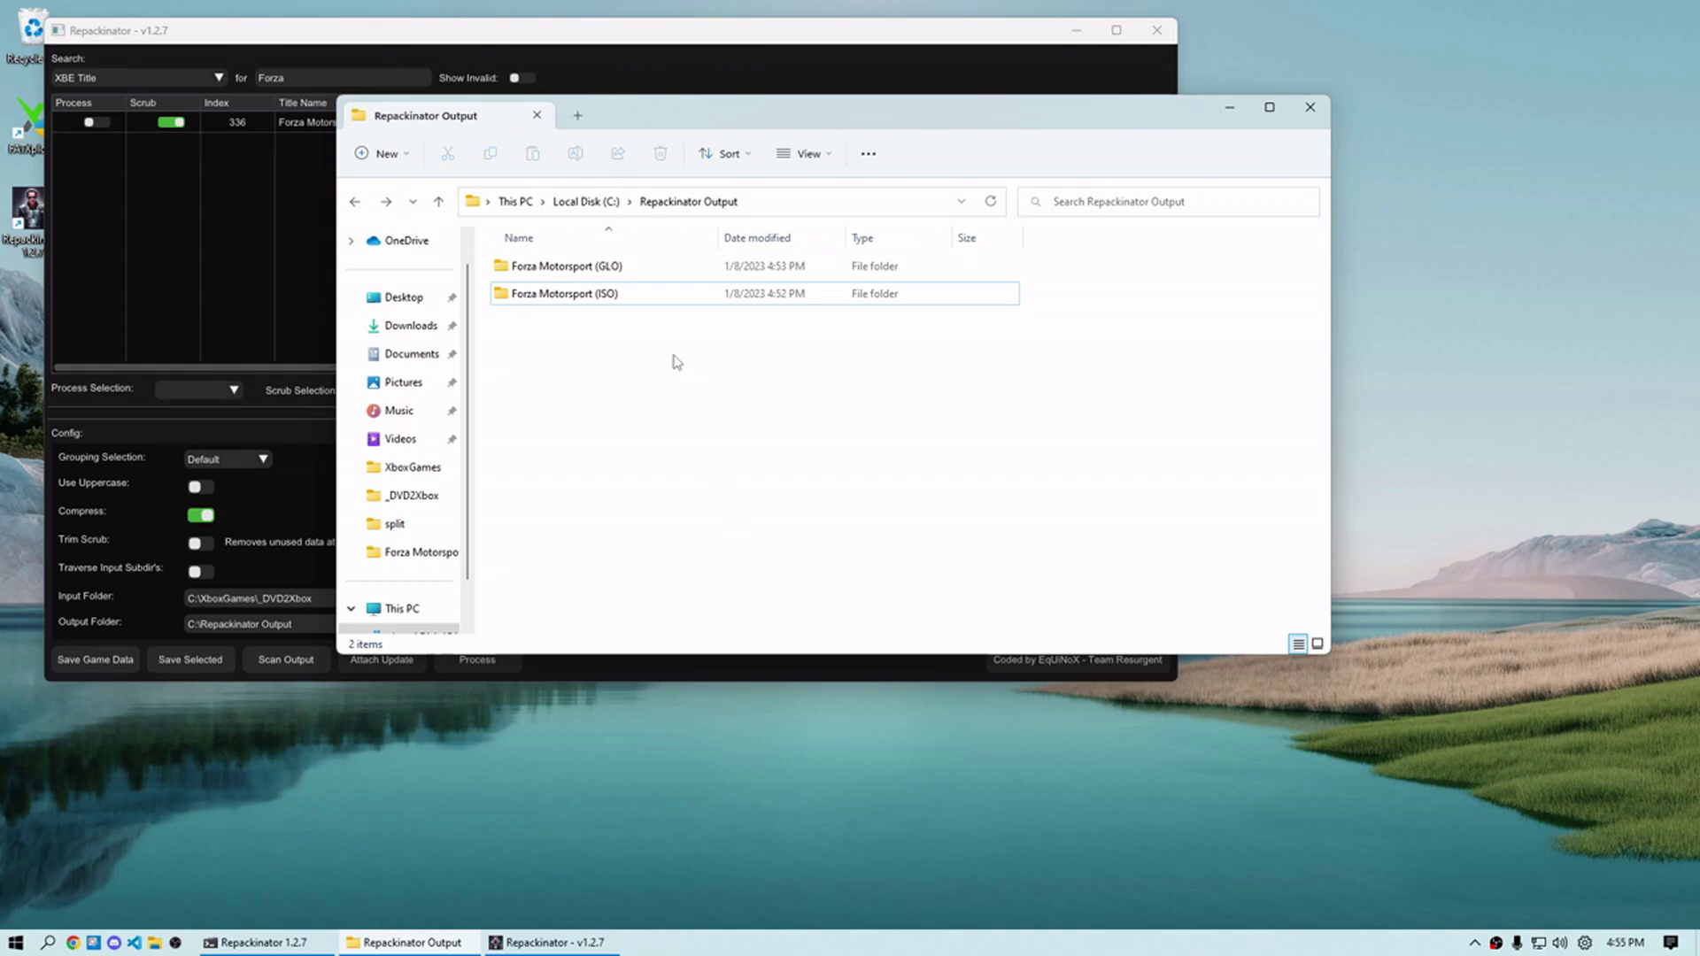
pyautogui.doubleClick(615, 272)
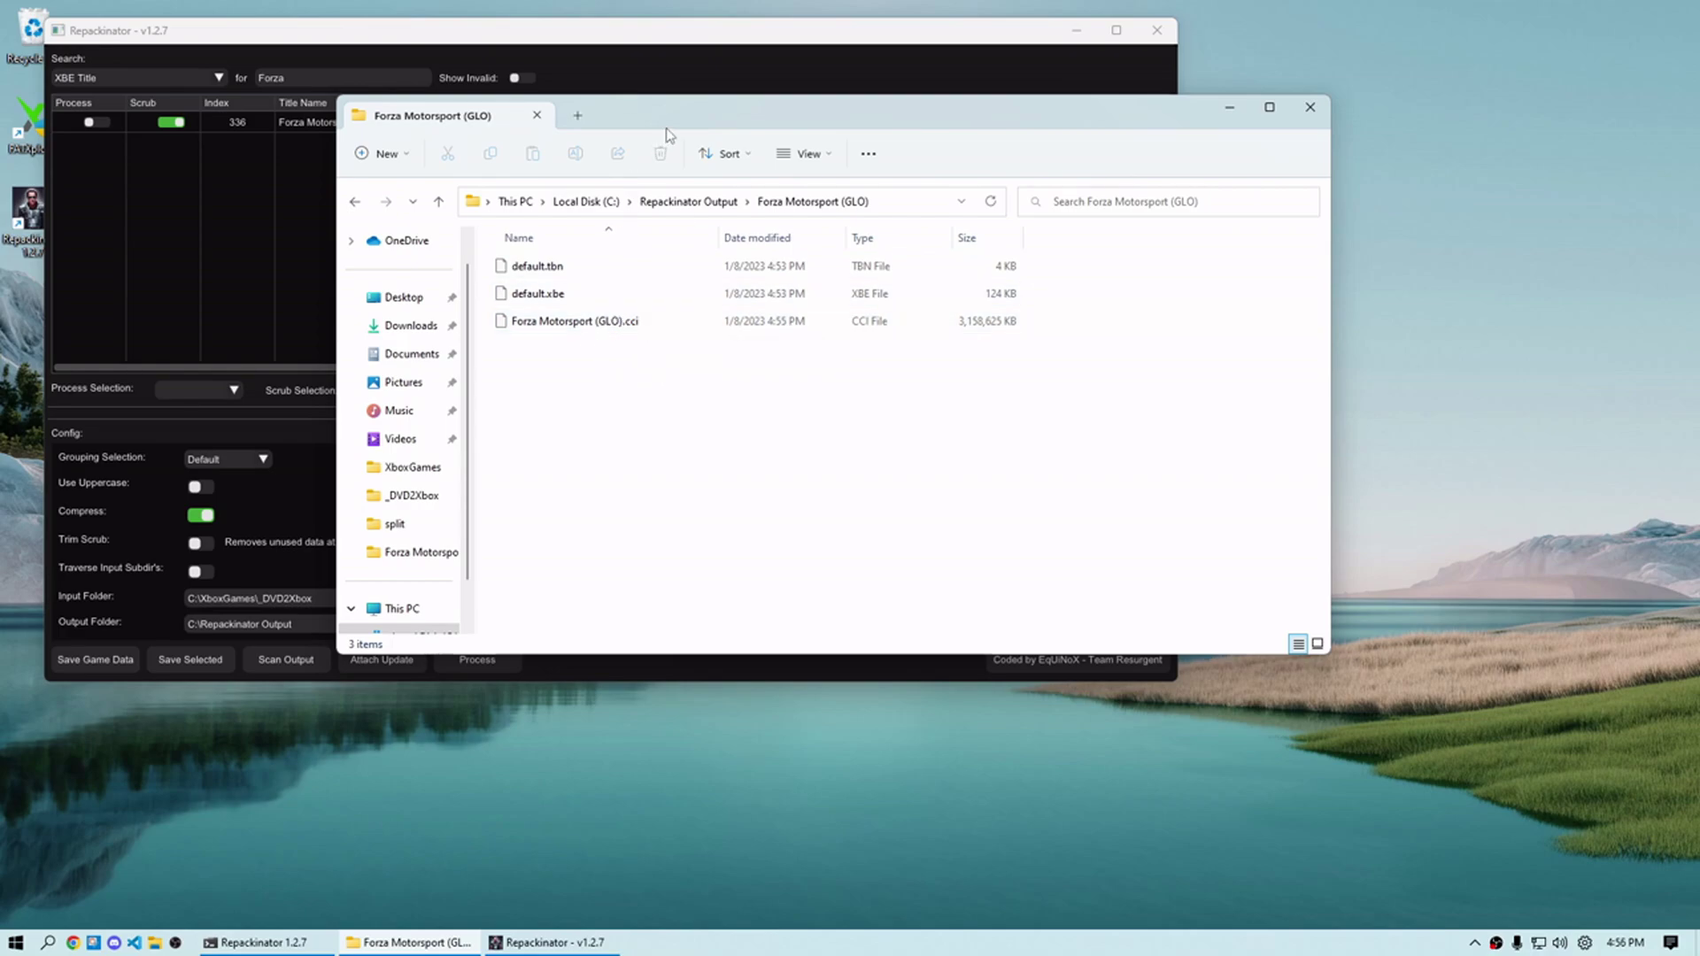
pyautogui.moveTo(666, 120); pyautogui.dragTo(951, 101)
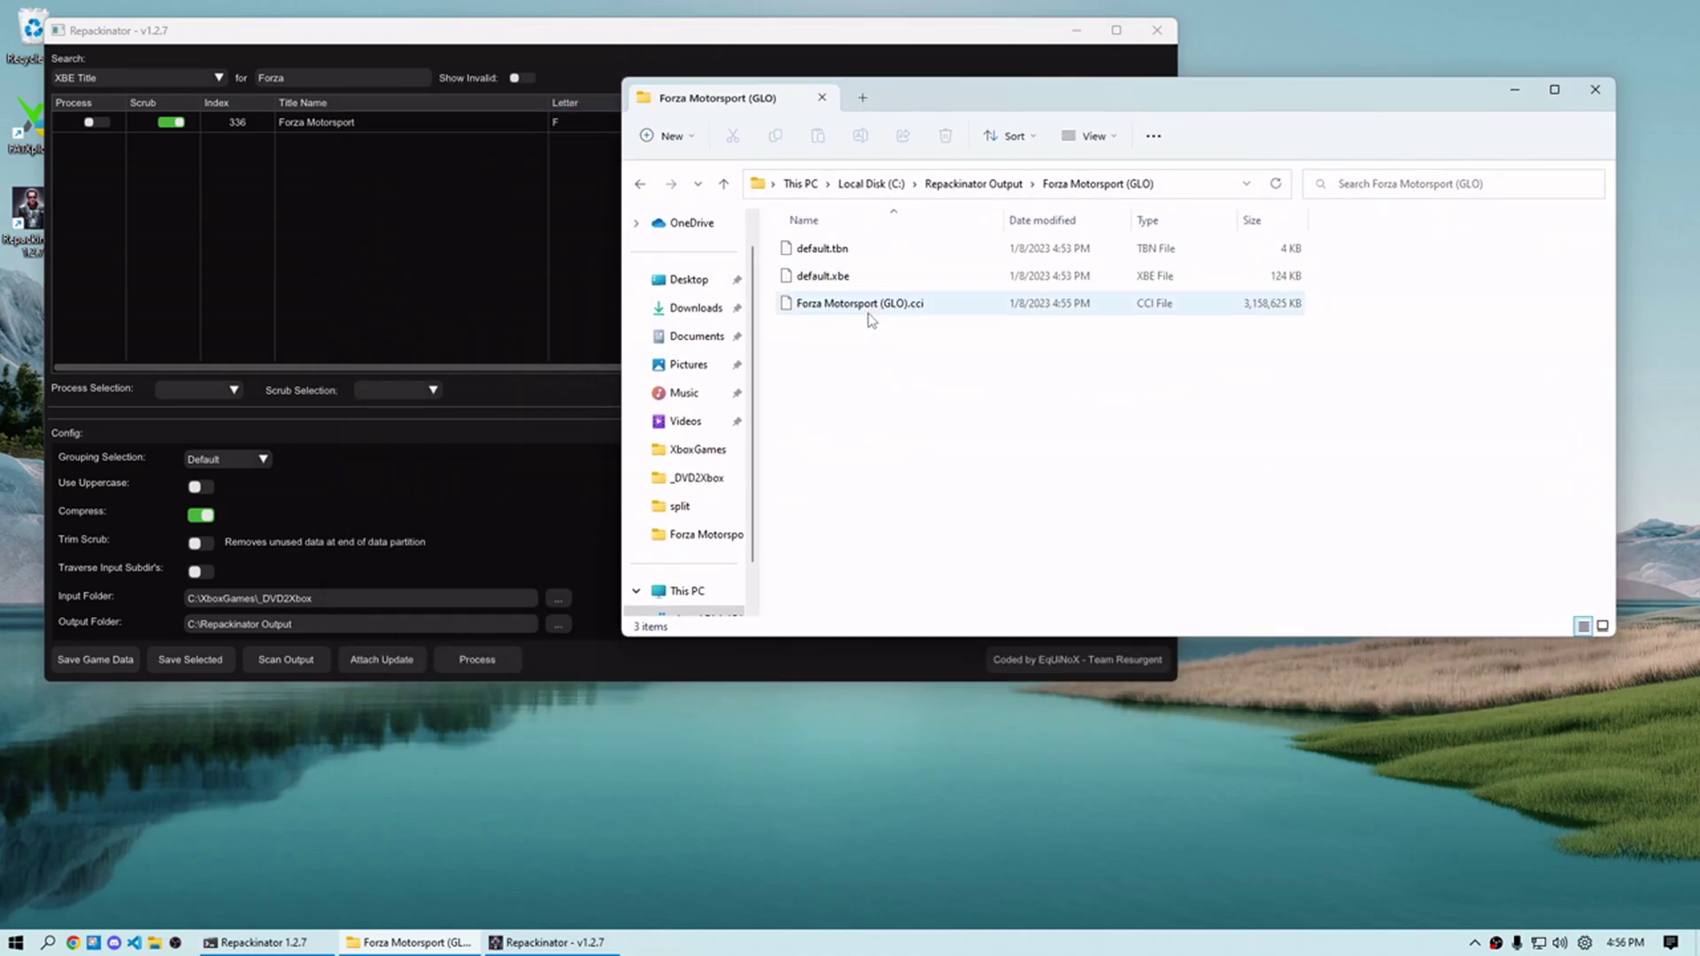
# Open a second Repackinator Output window and convert Forza Motorsport (GLO).cci to ISO with Repackinator from the GLO folder
pyautogui.click(640, 183)
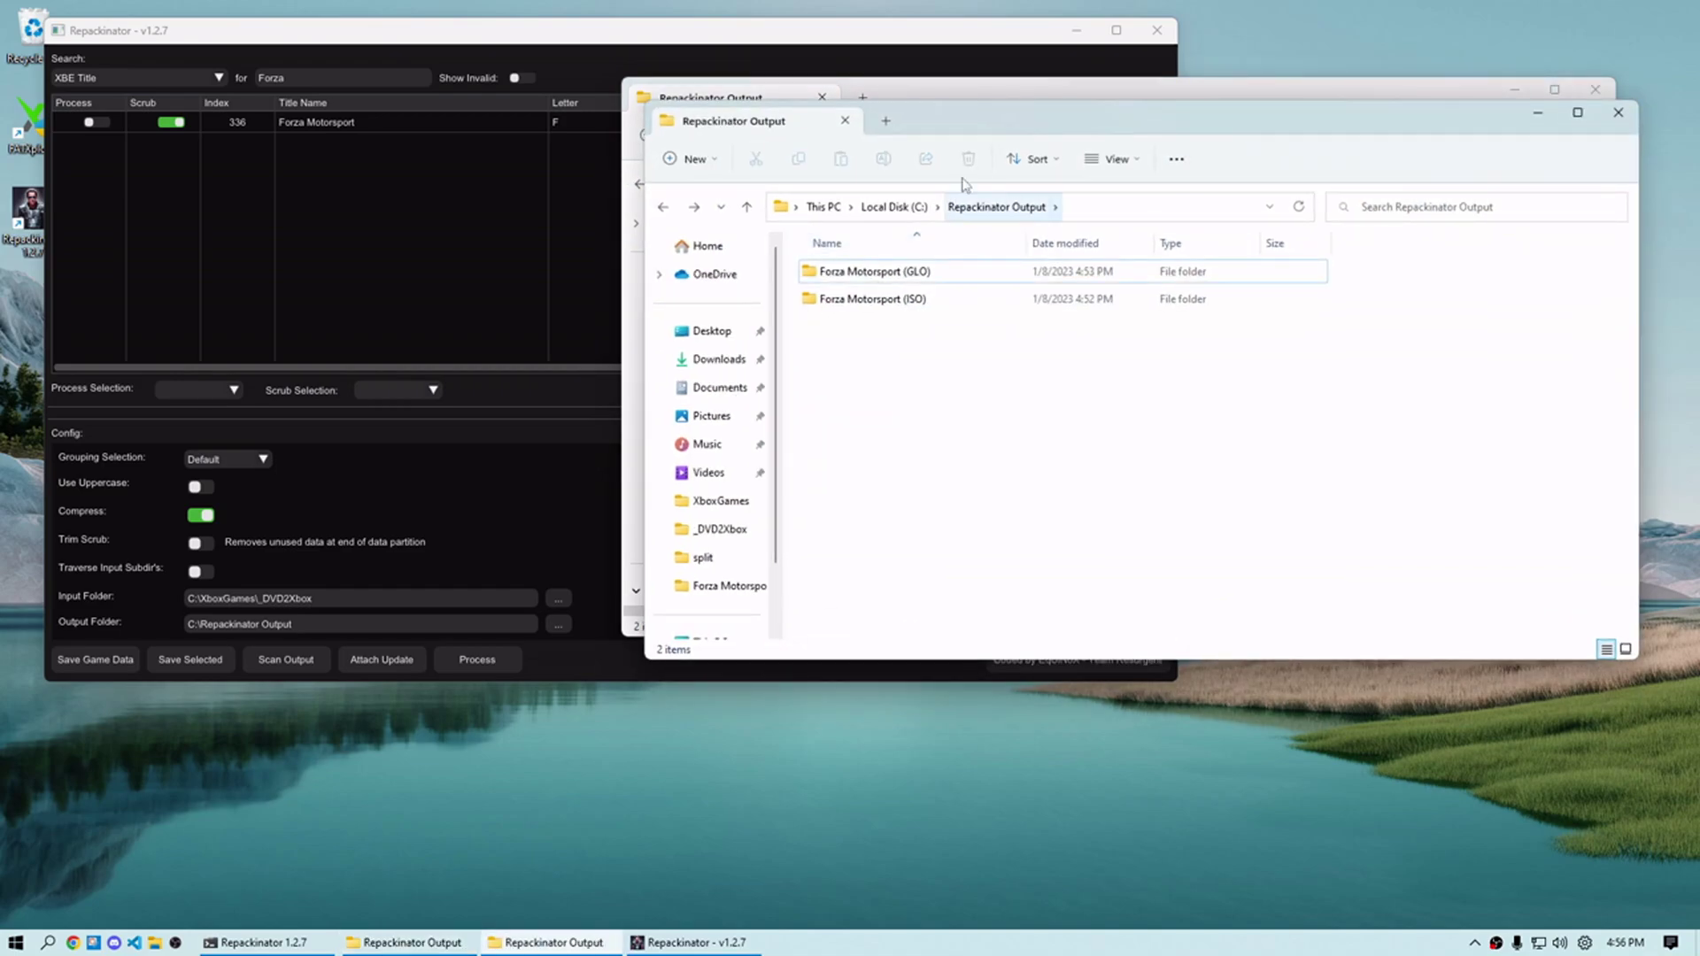
pyautogui.doubleClick(890, 252)
pyautogui.click(873, 302)
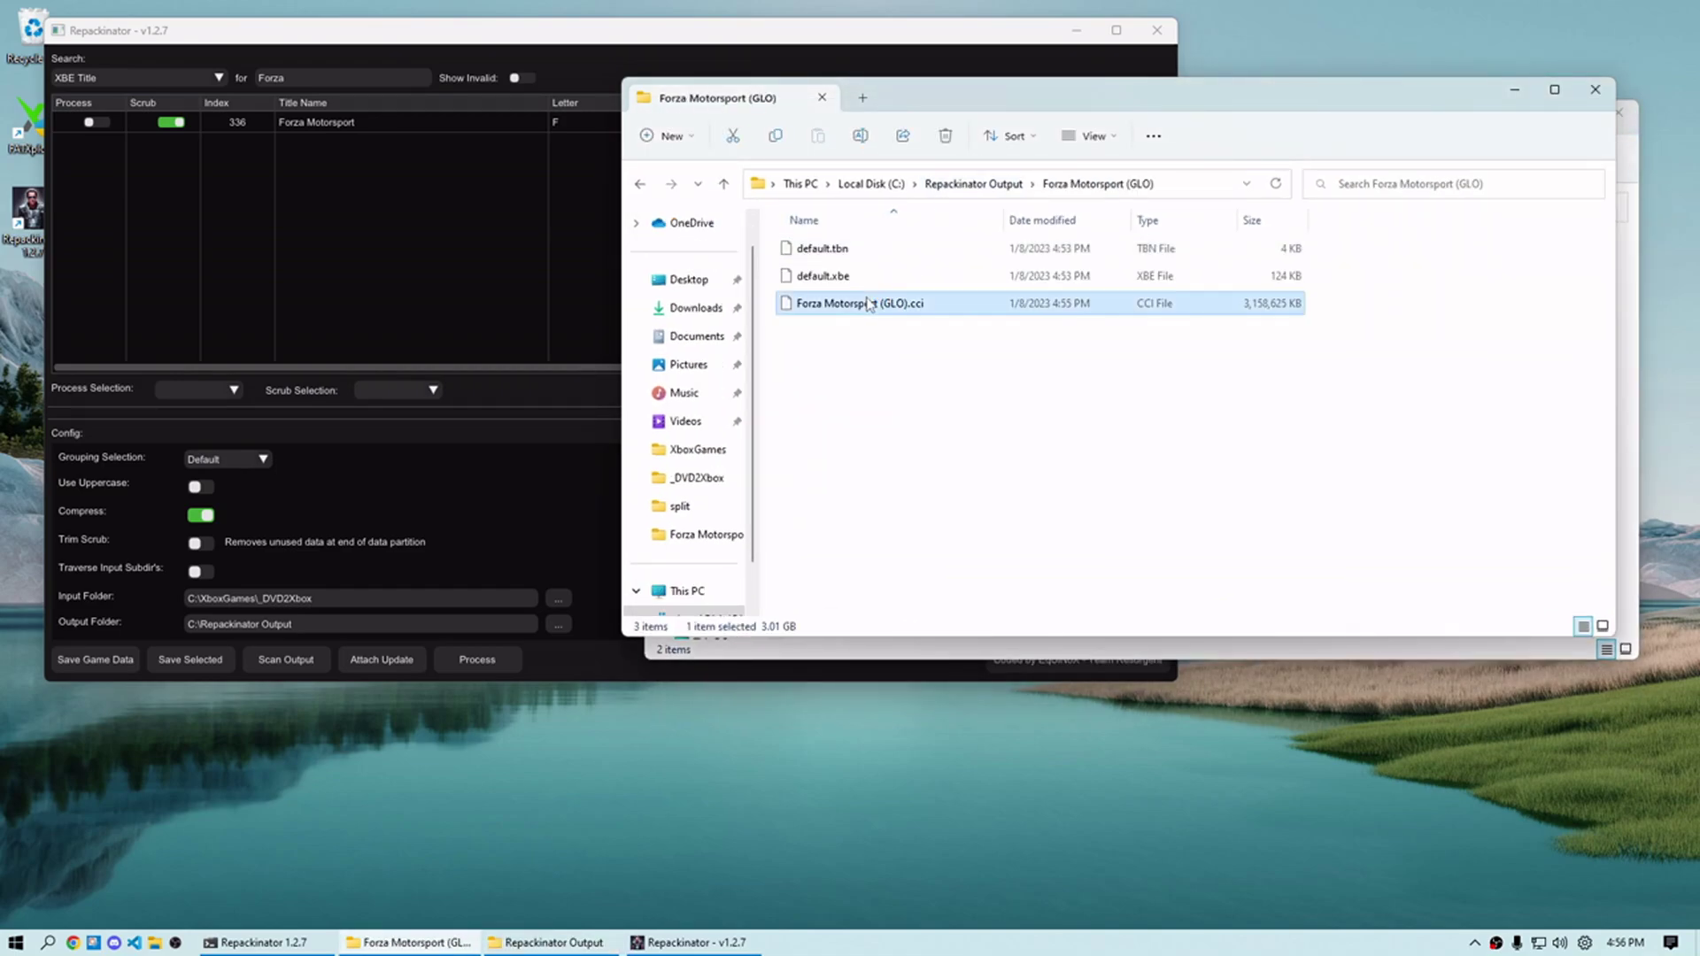
pyautogui.rightClick(868, 303)
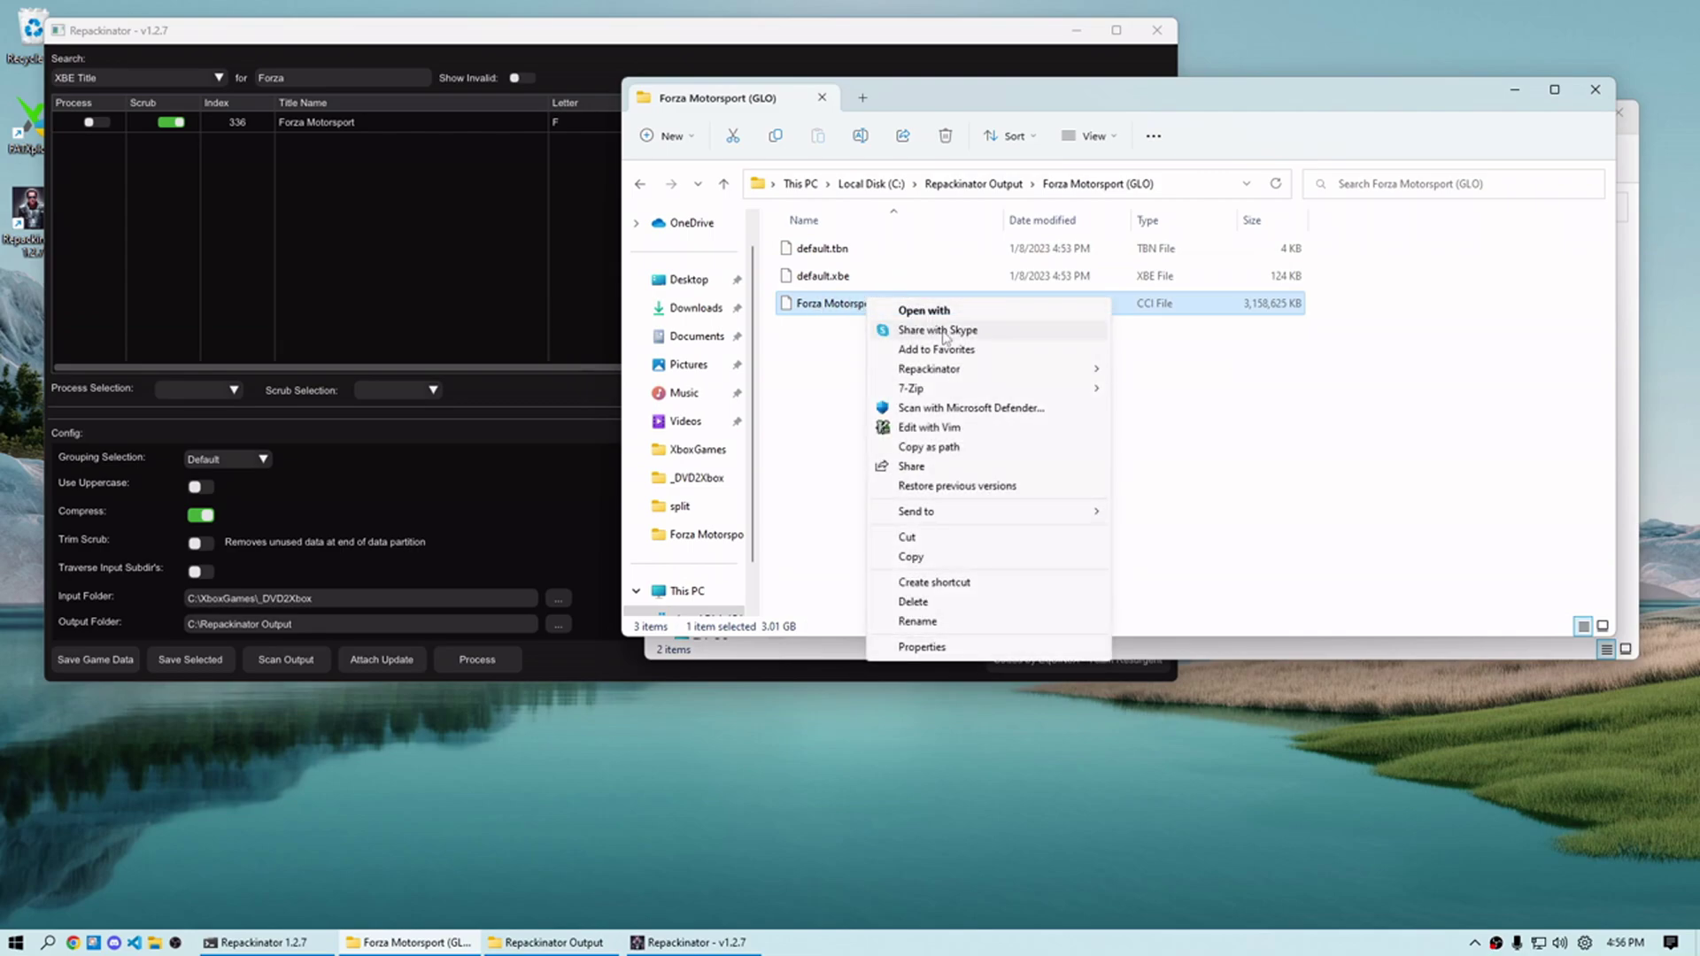
pyautogui.moveTo(967, 372)
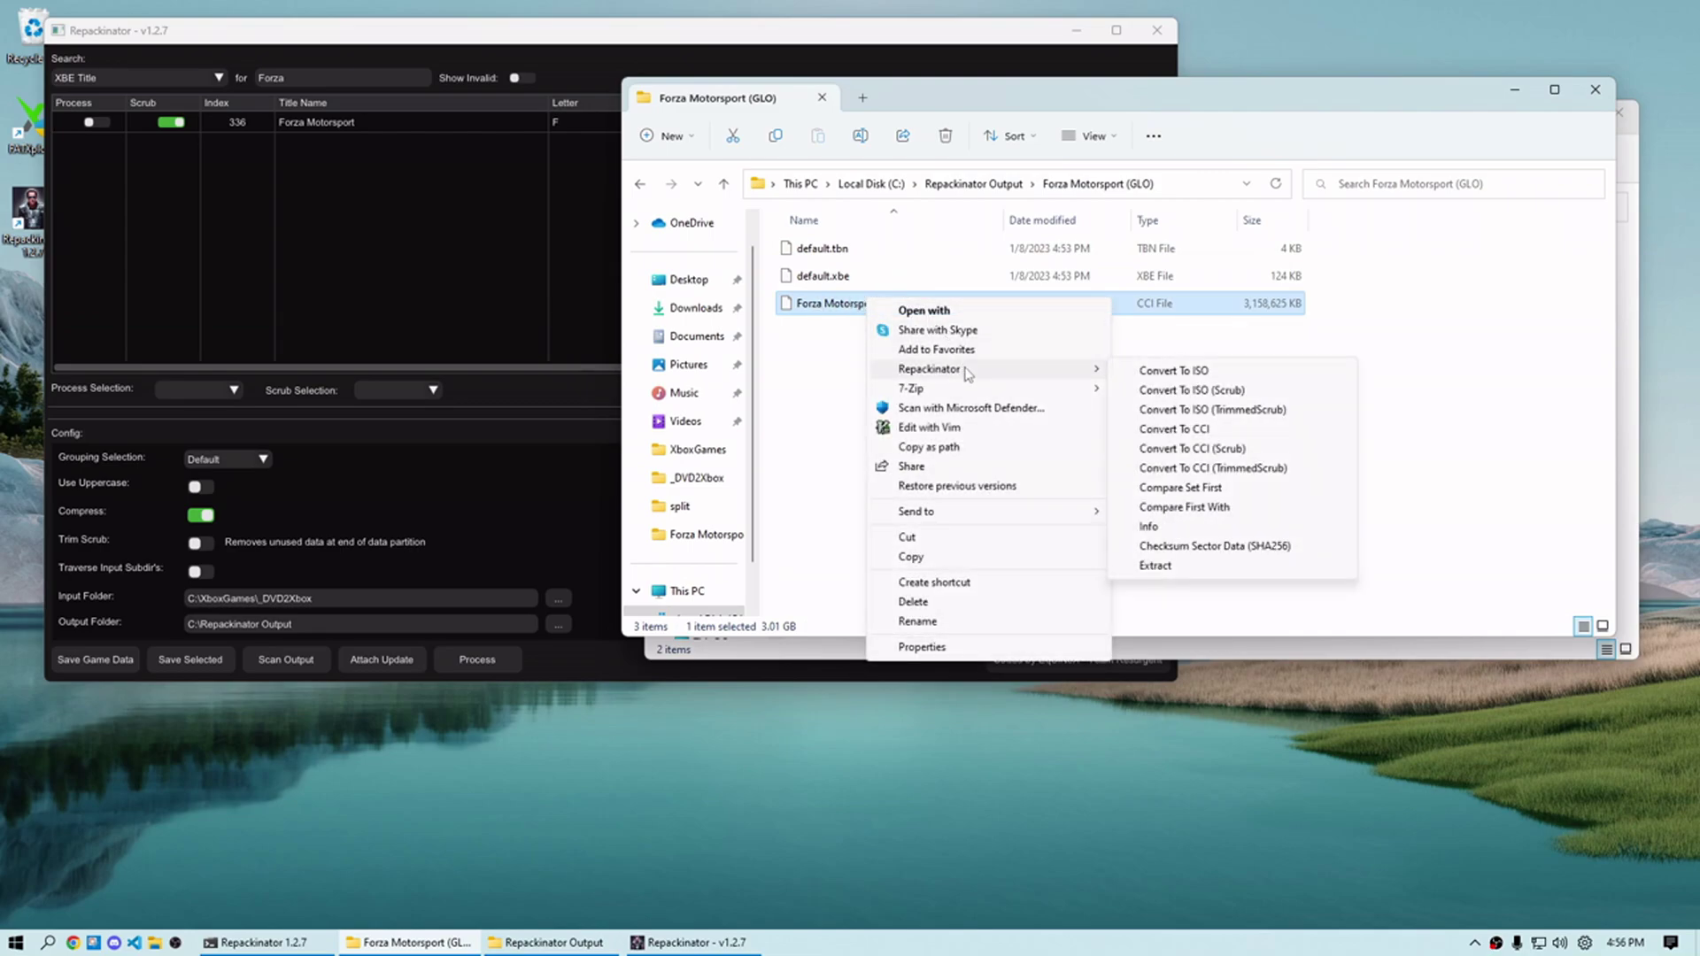
pyautogui.click(1174, 371)
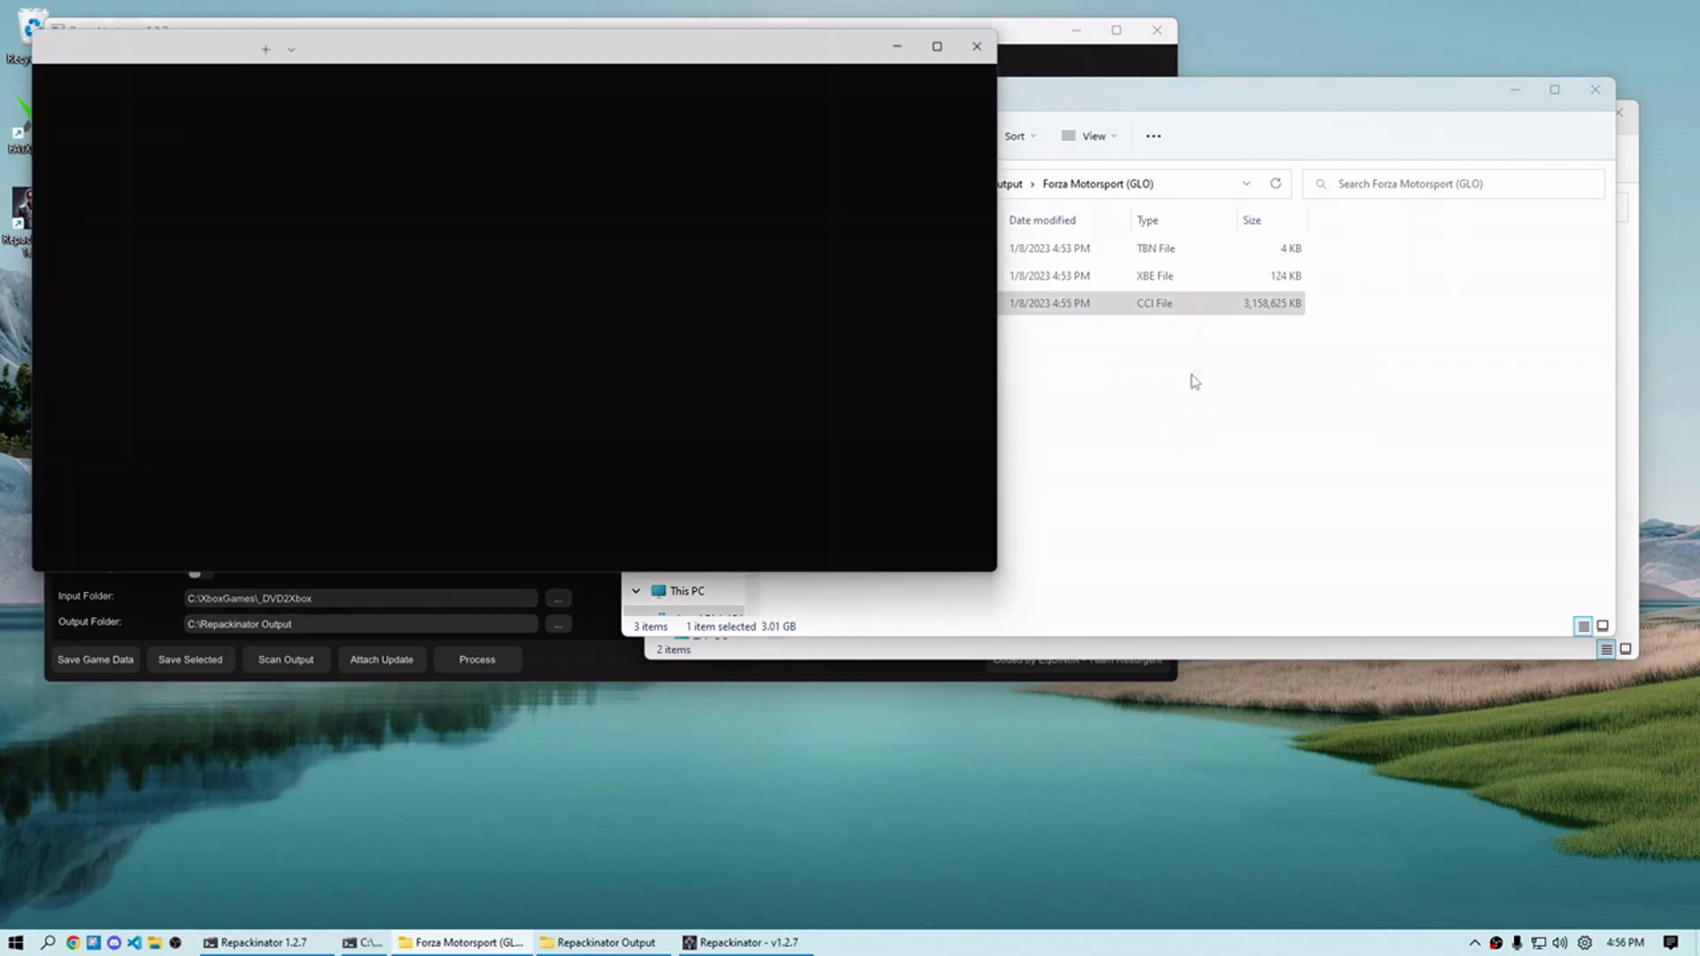
pyautogui.click(1242, 451)
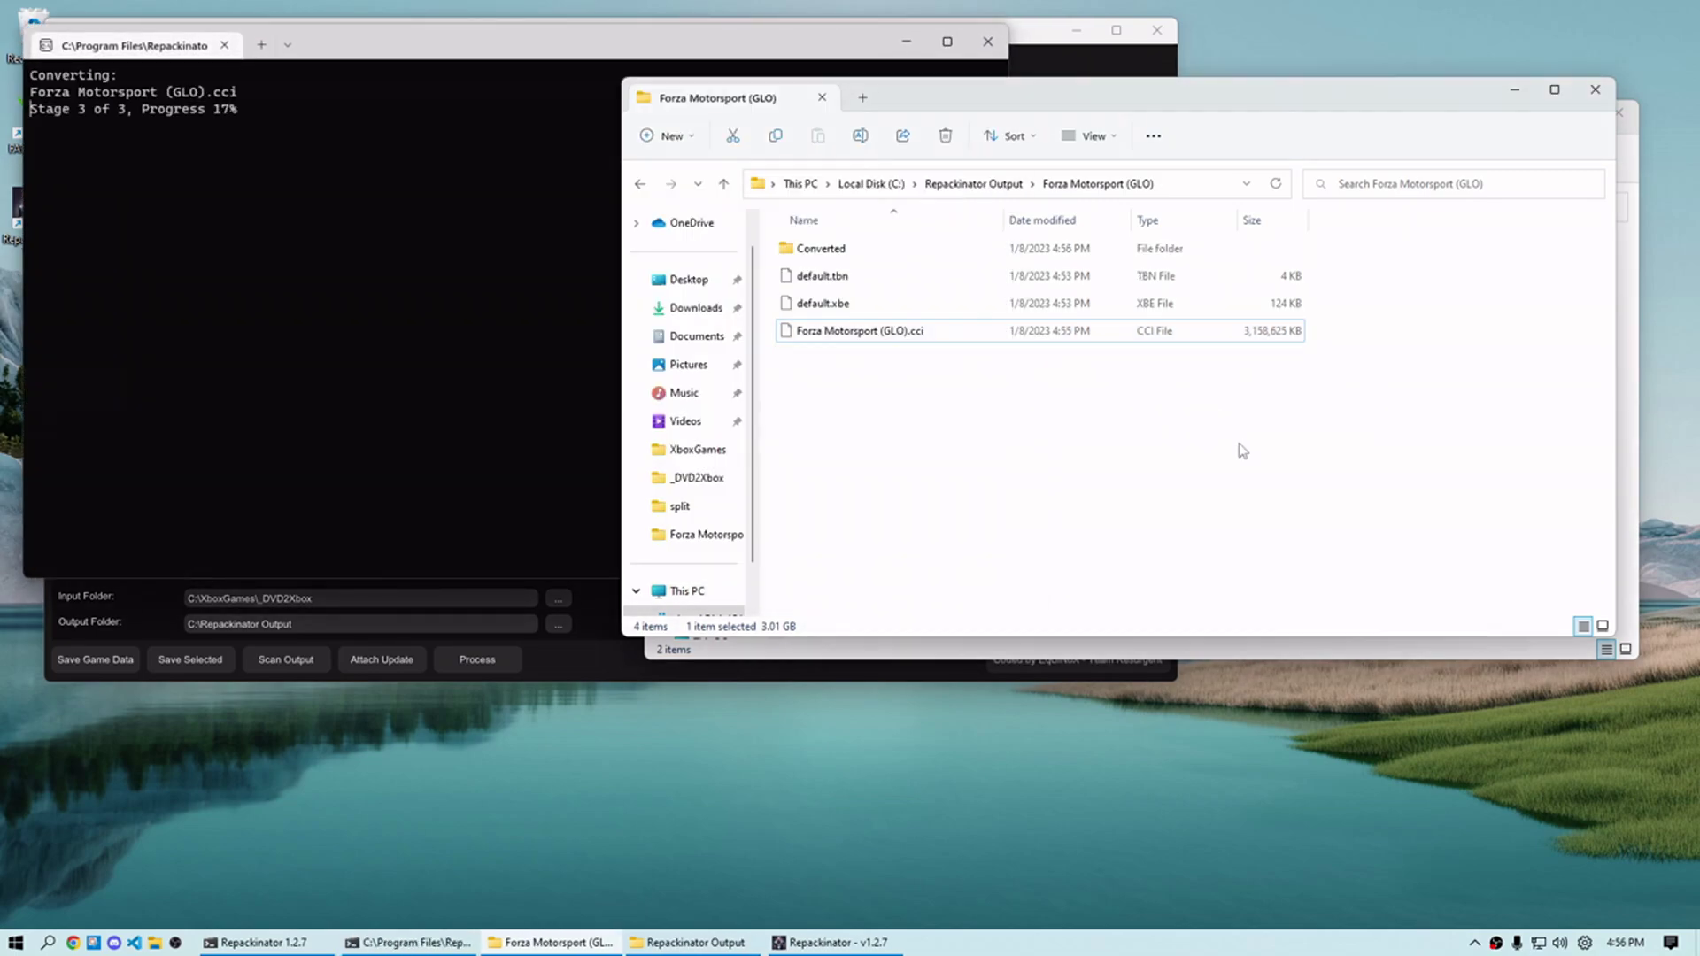
# Place the two File Explorer windows side by side, showing Forza Motorsport (GLO) in one and Forza Motorsport (ISO) in the other
pyautogui.click(641, 184)
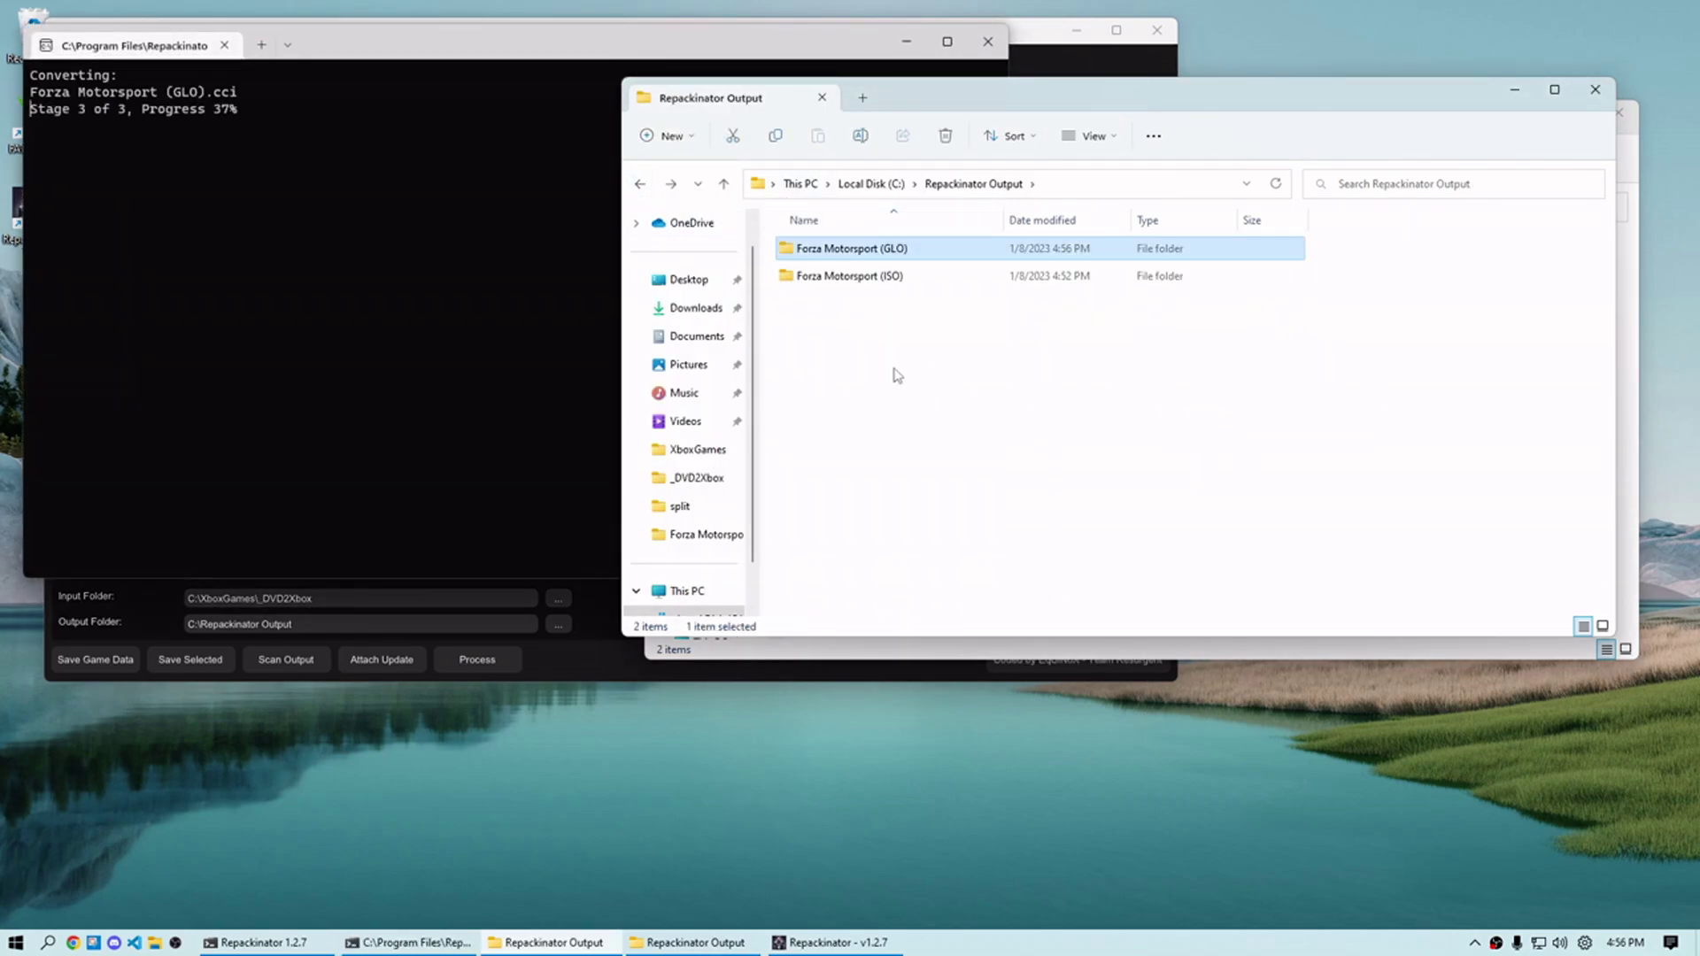
pyautogui.moveTo(1211, 98); pyautogui.dragTo(433, 296)
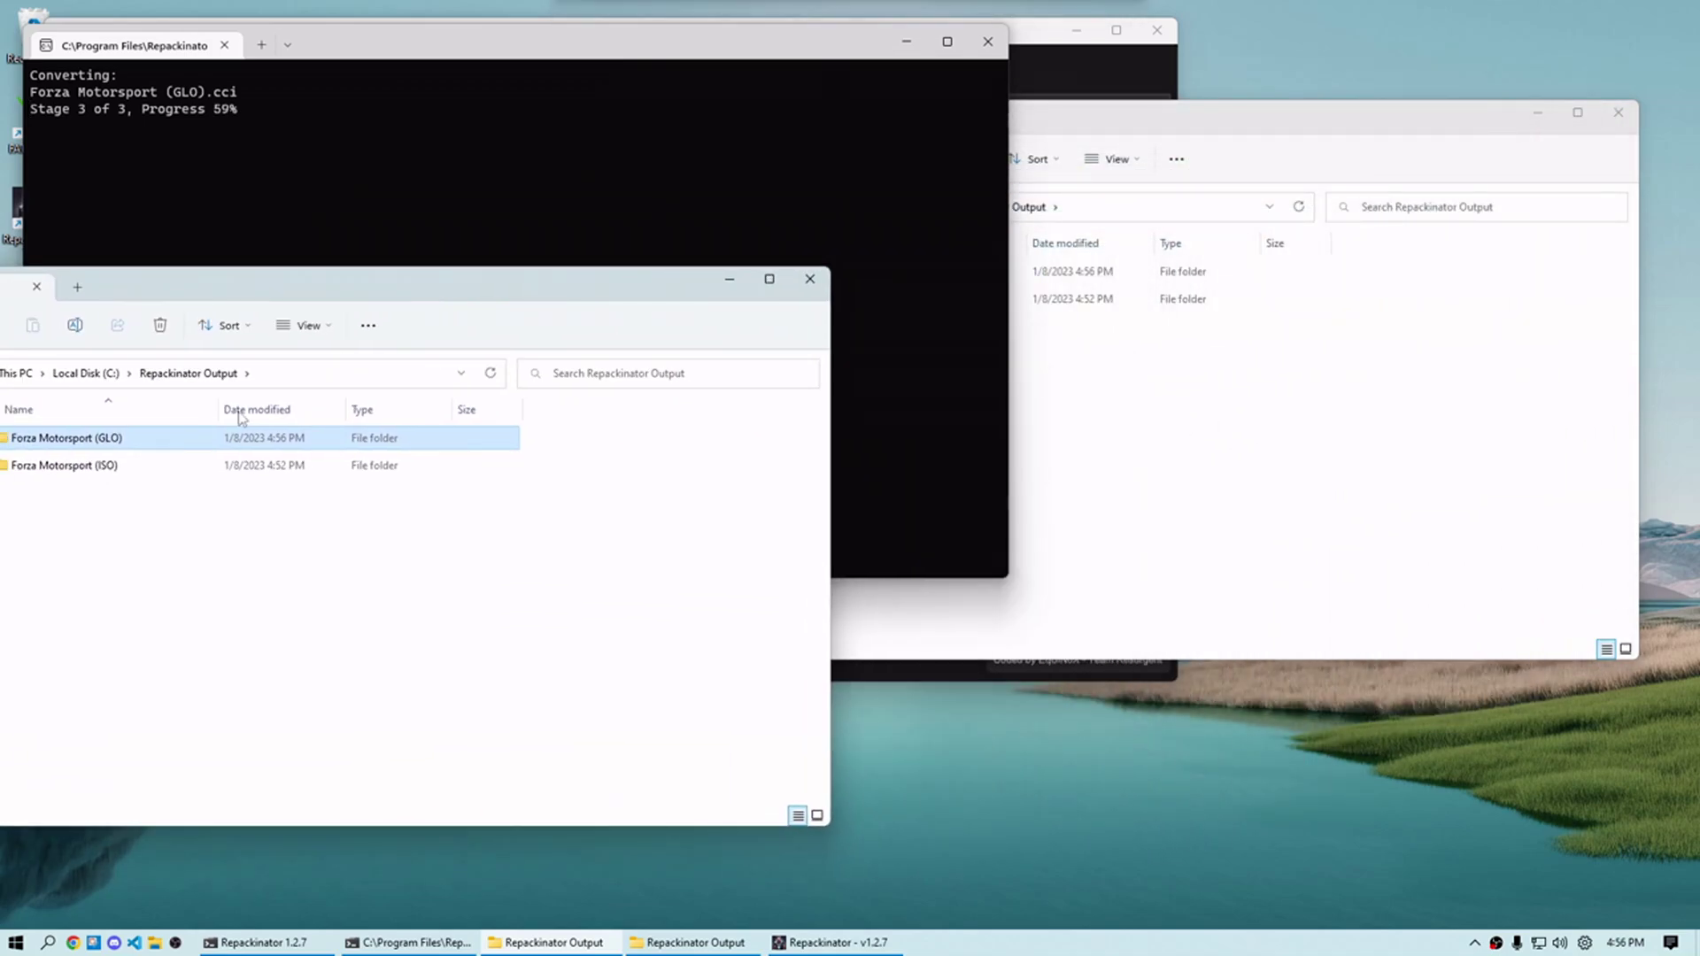
pyautogui.moveTo(240, 283); pyautogui.dragTo(2, 292)
pyautogui.click(1031, 375)
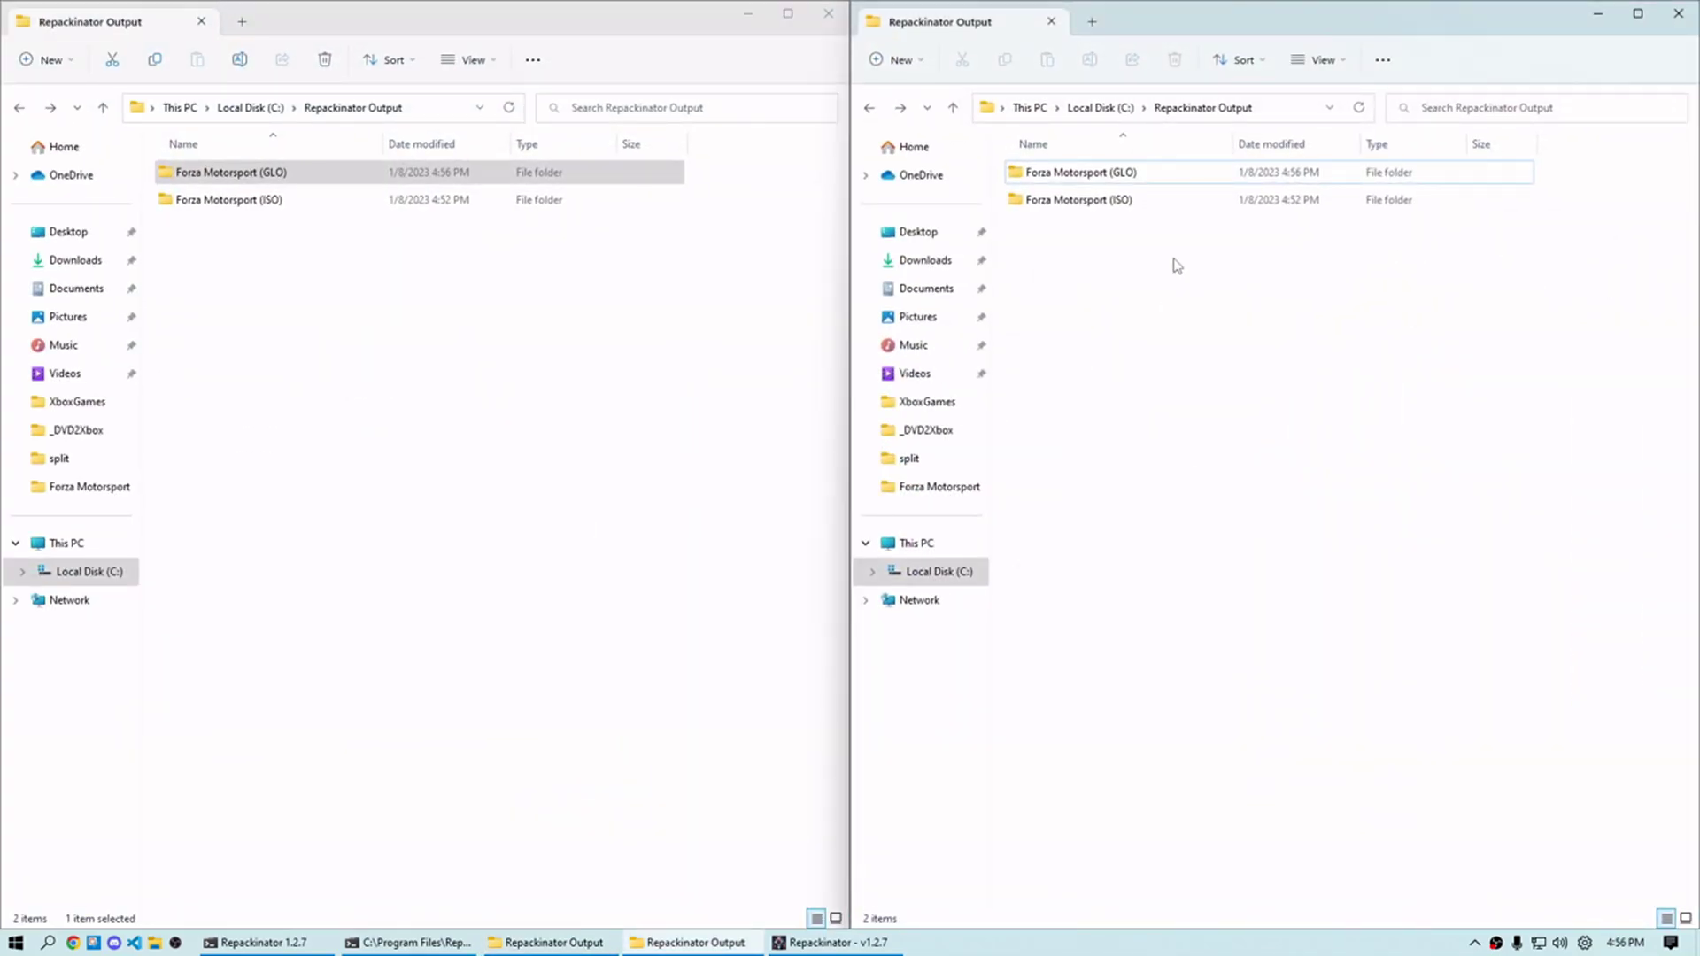
pyautogui.doubleClick(1124, 201)
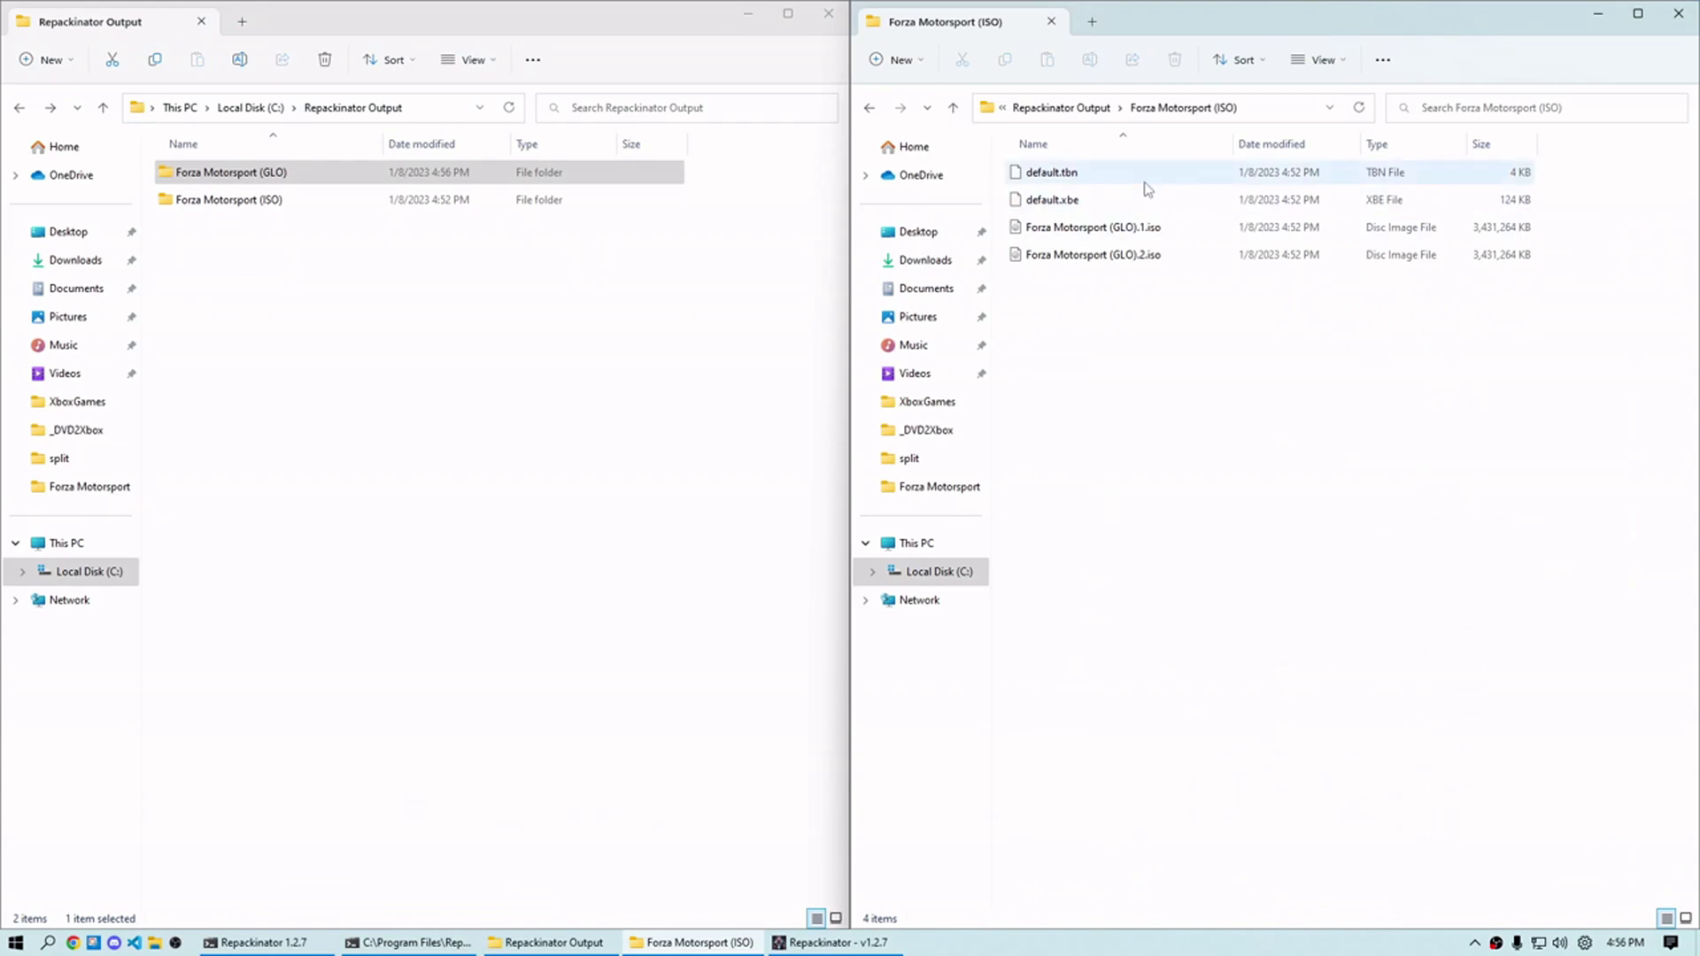
pyautogui.click(18, 107)
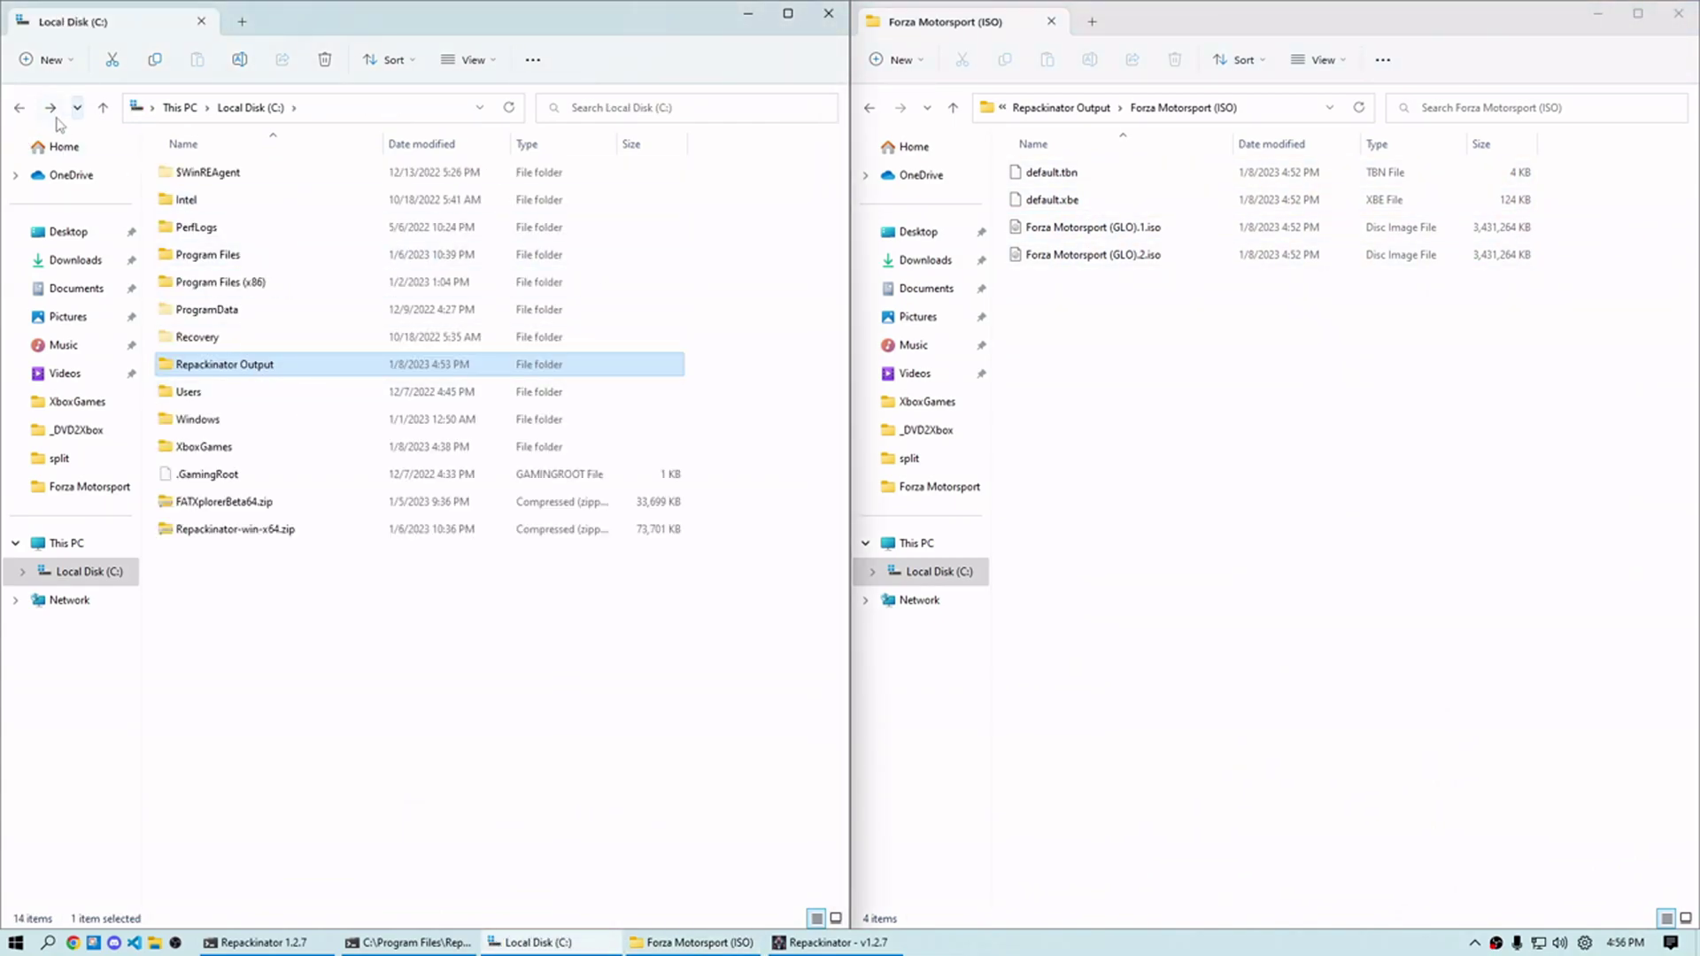
pyautogui.click(50, 107)
pyautogui.doubleClick(260, 175)
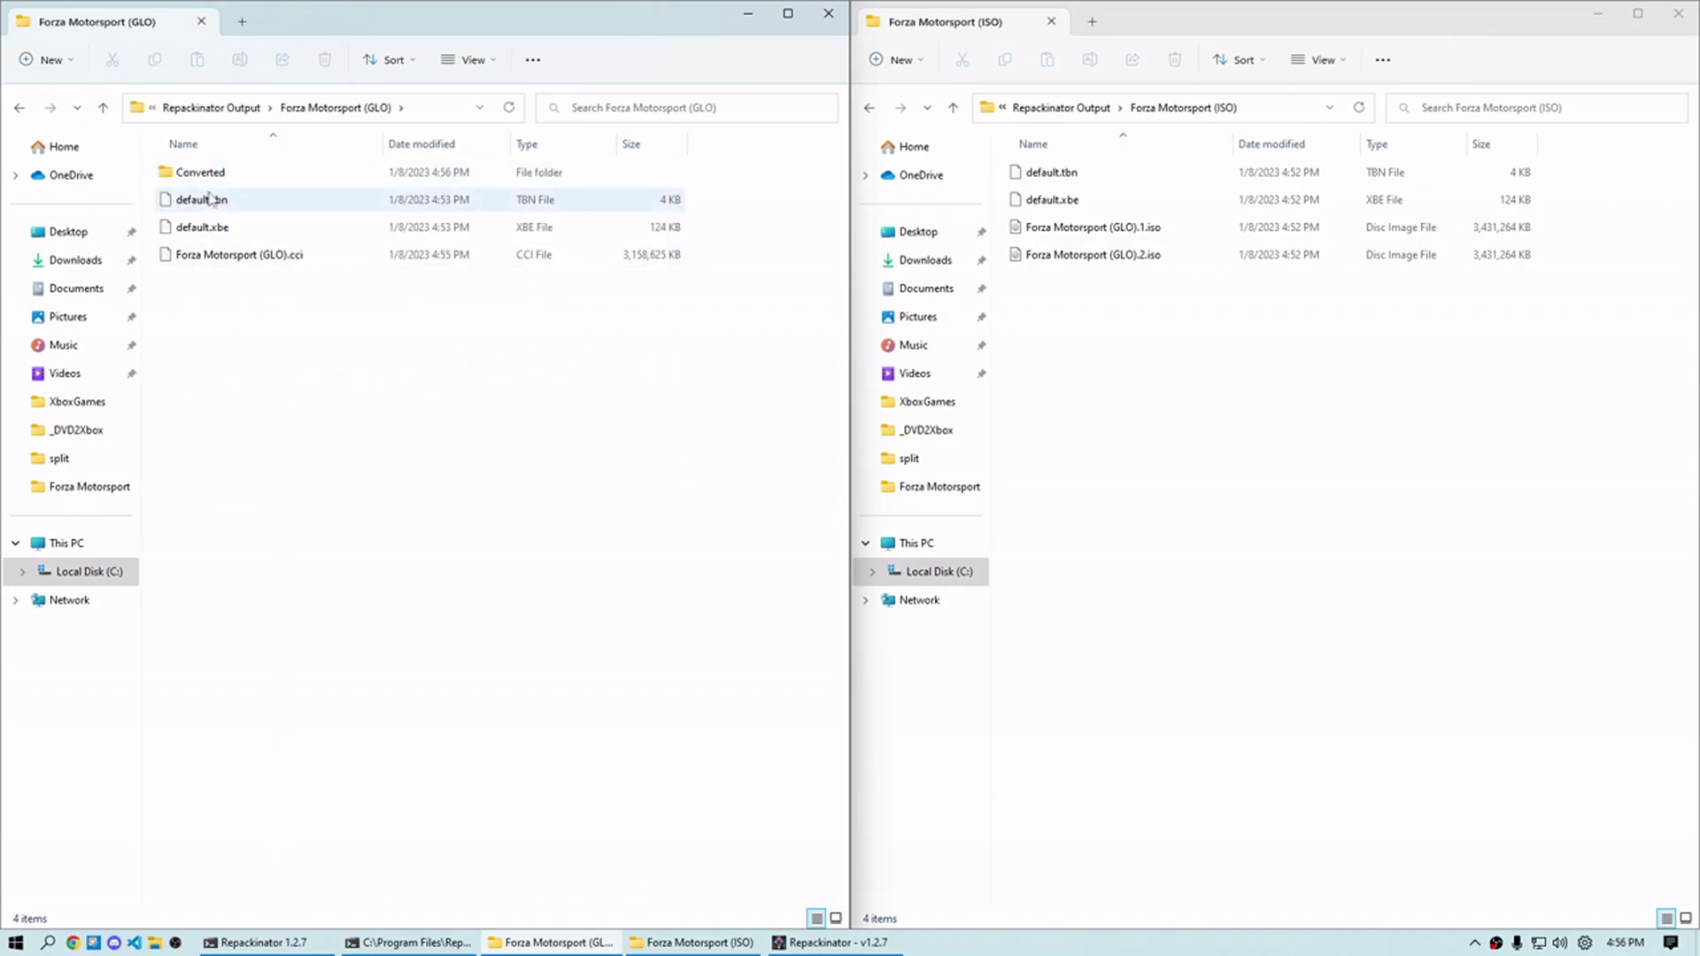
# Dismiss the finished conversion console and open the Converted folder inside Forza Motorsport (GLO)
pyautogui.click(425, 942)
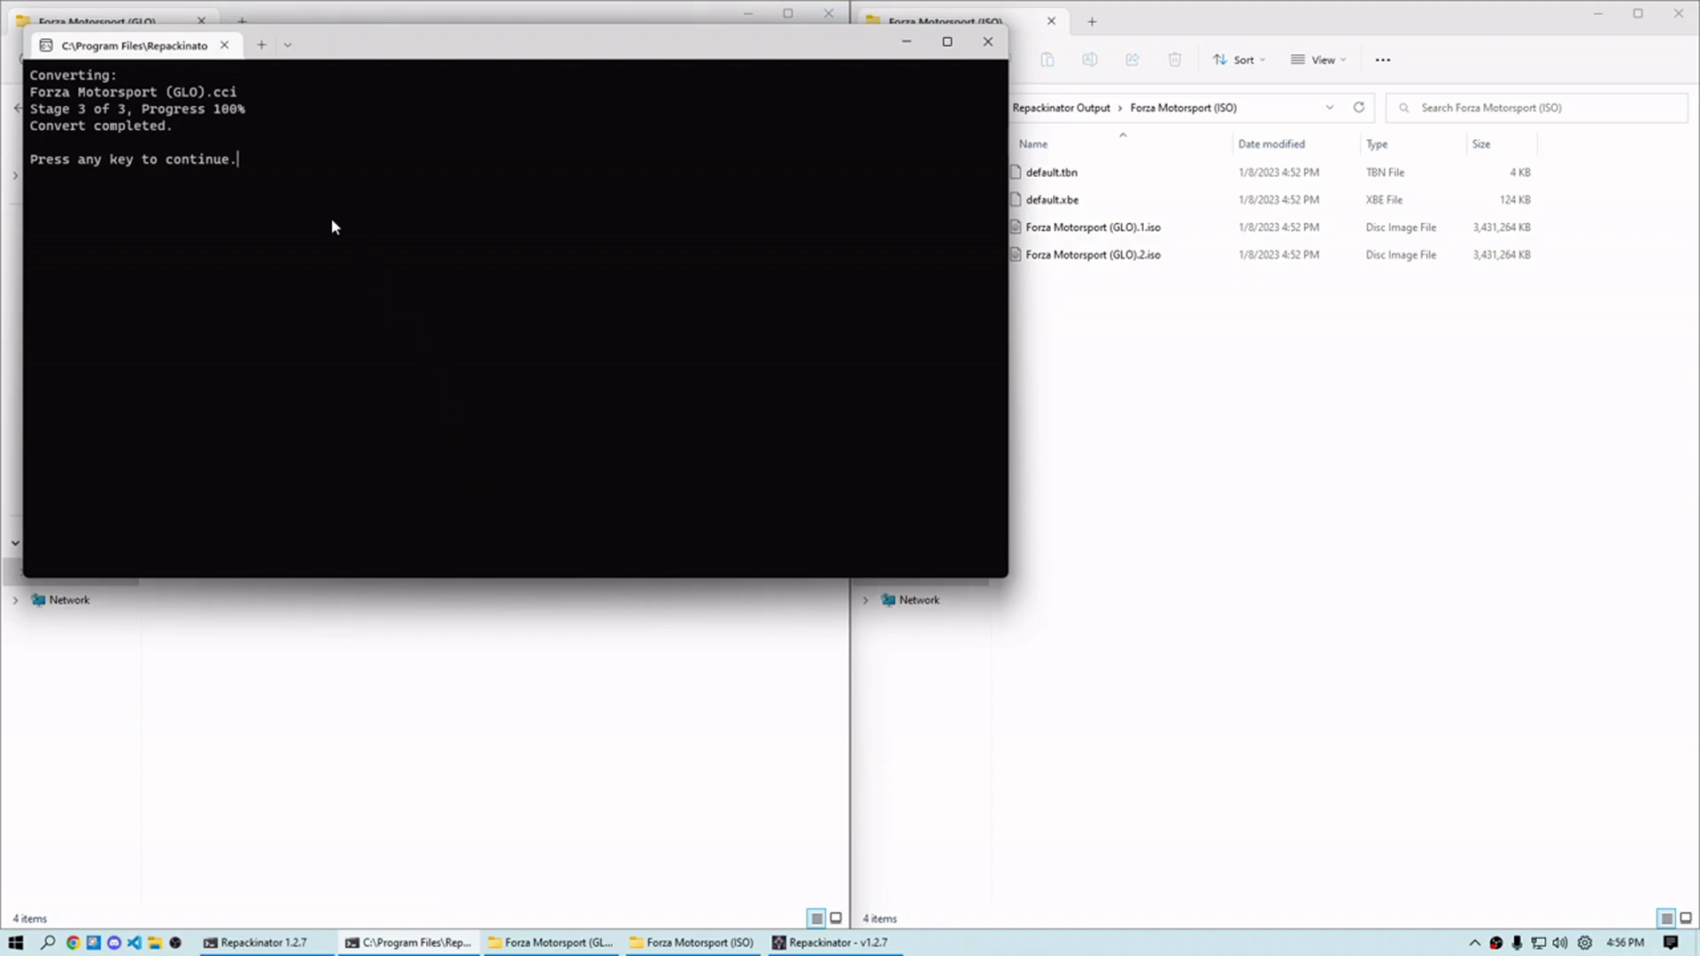
pyautogui.press('Return')
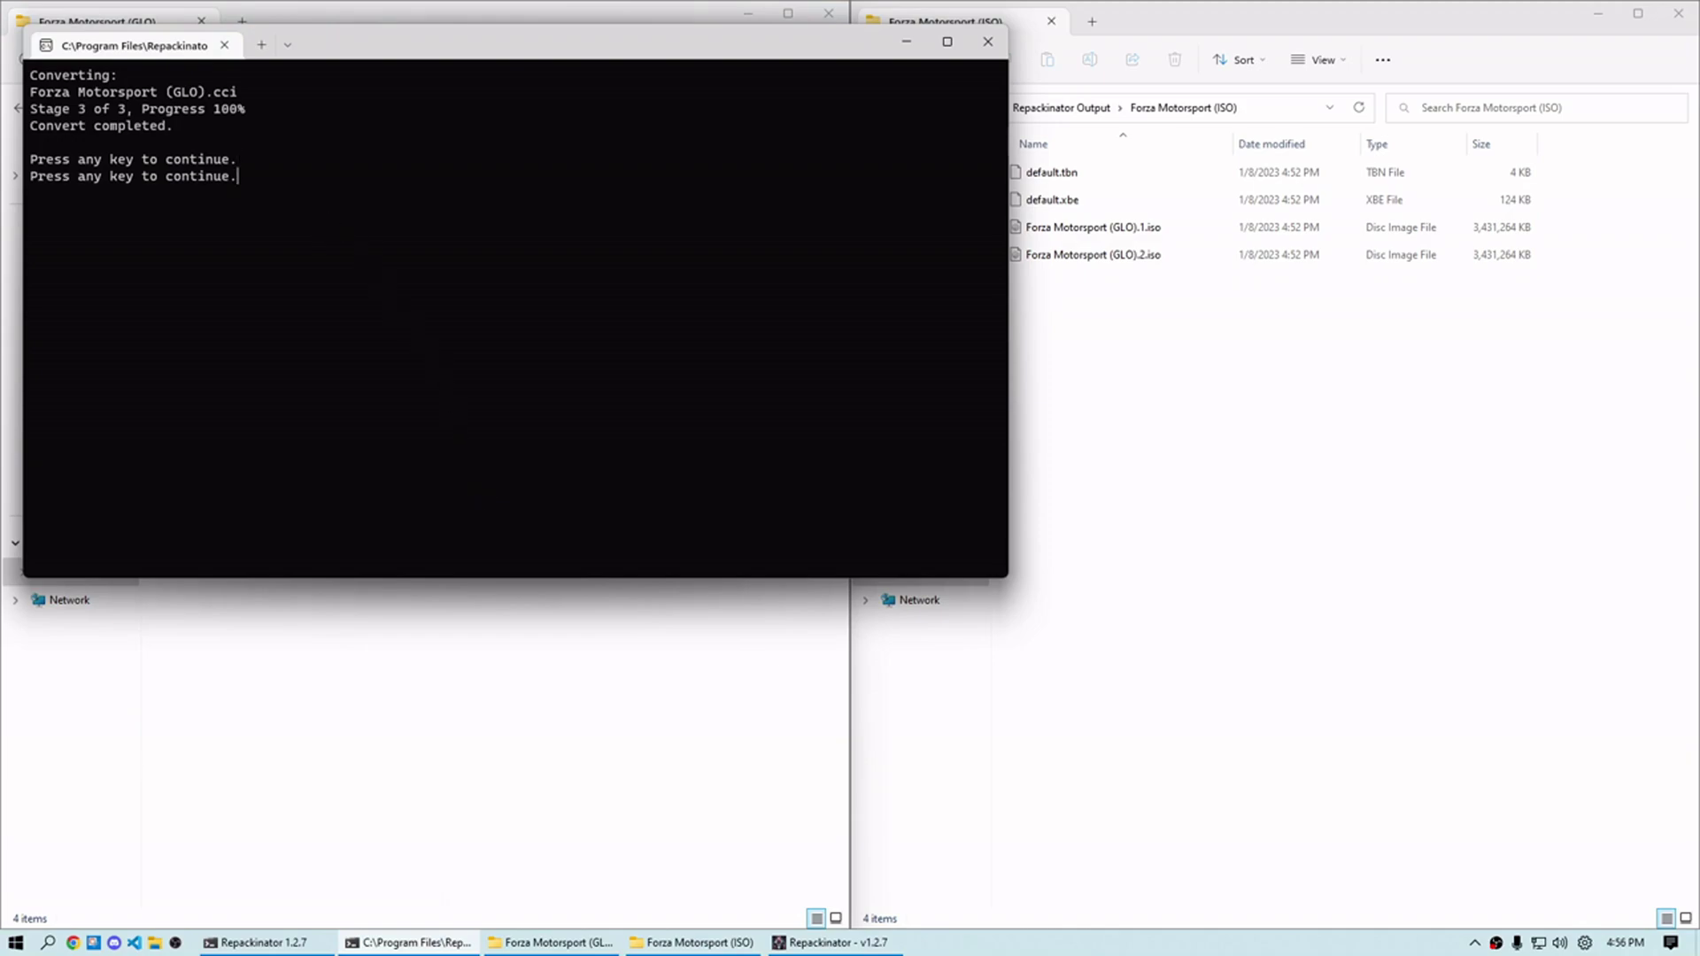
pyautogui.press('Return')
pyautogui.doubleClick(255, 172)
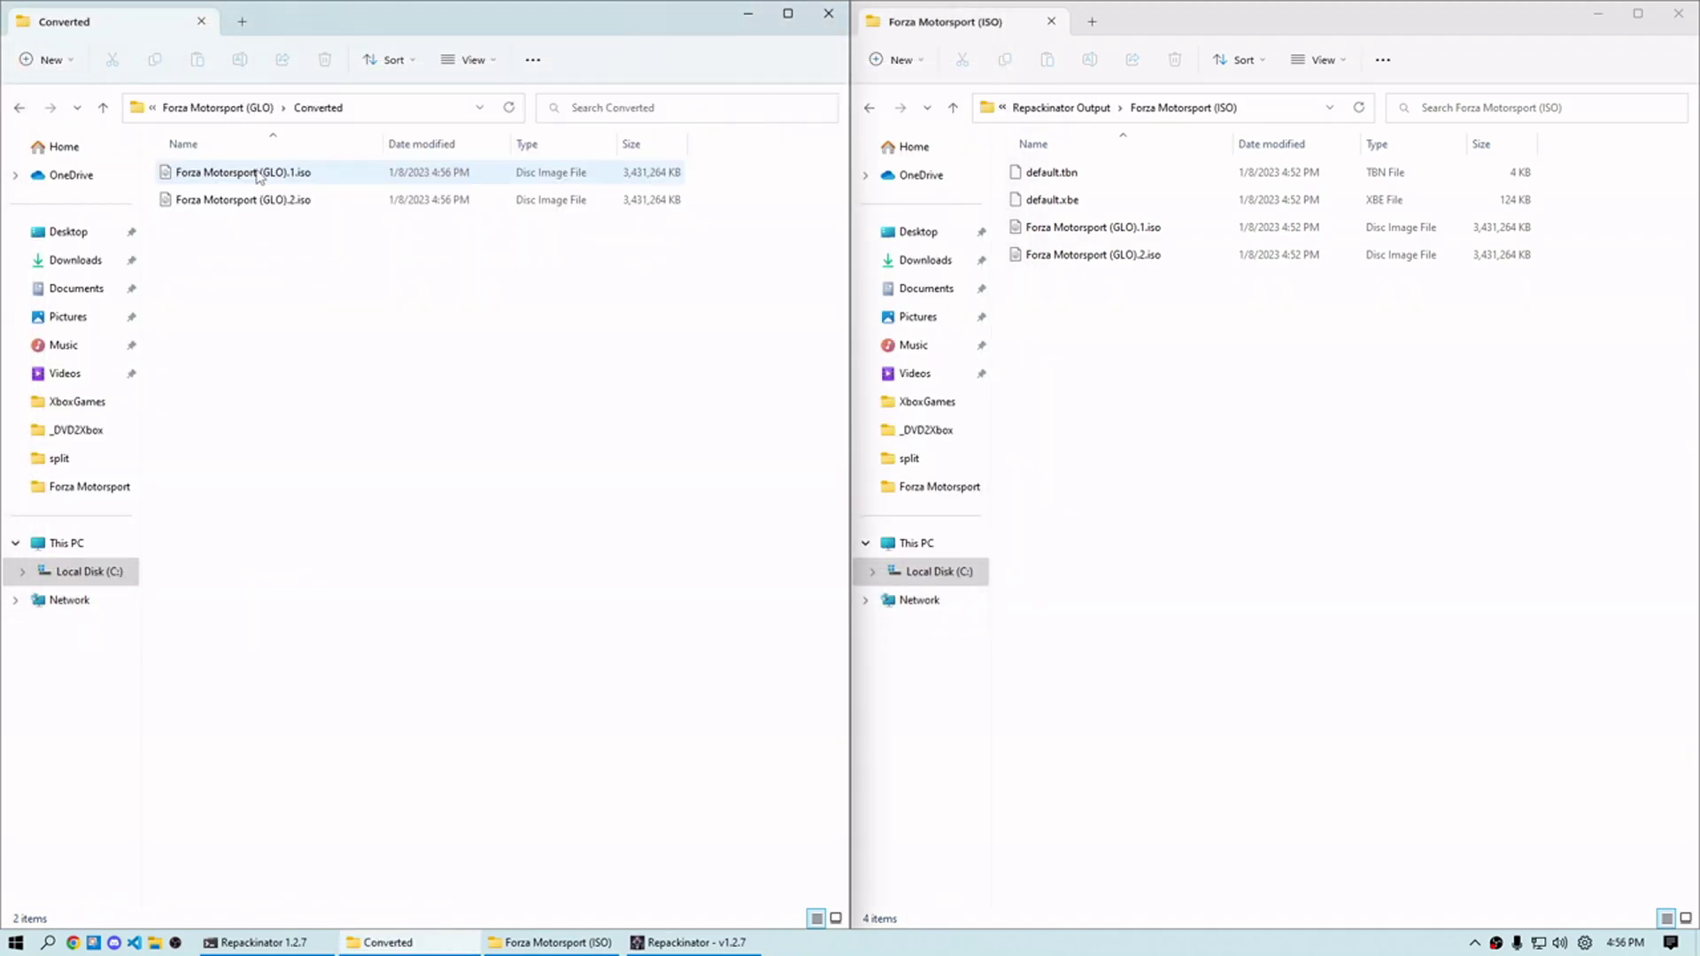
# Calculate the SHA-256 checksum of both ISO parts in Forza Motorsport (ISO) with 7-Zip and move the progress window aside
pyautogui.hotkey('ctrl', 'a')
pyautogui.click(1104, 228)
pyautogui.keyDown('shift'); pyautogui.click(1106, 258); pyautogui.keyUp('shift')
pyautogui.rightClick(1112, 232)
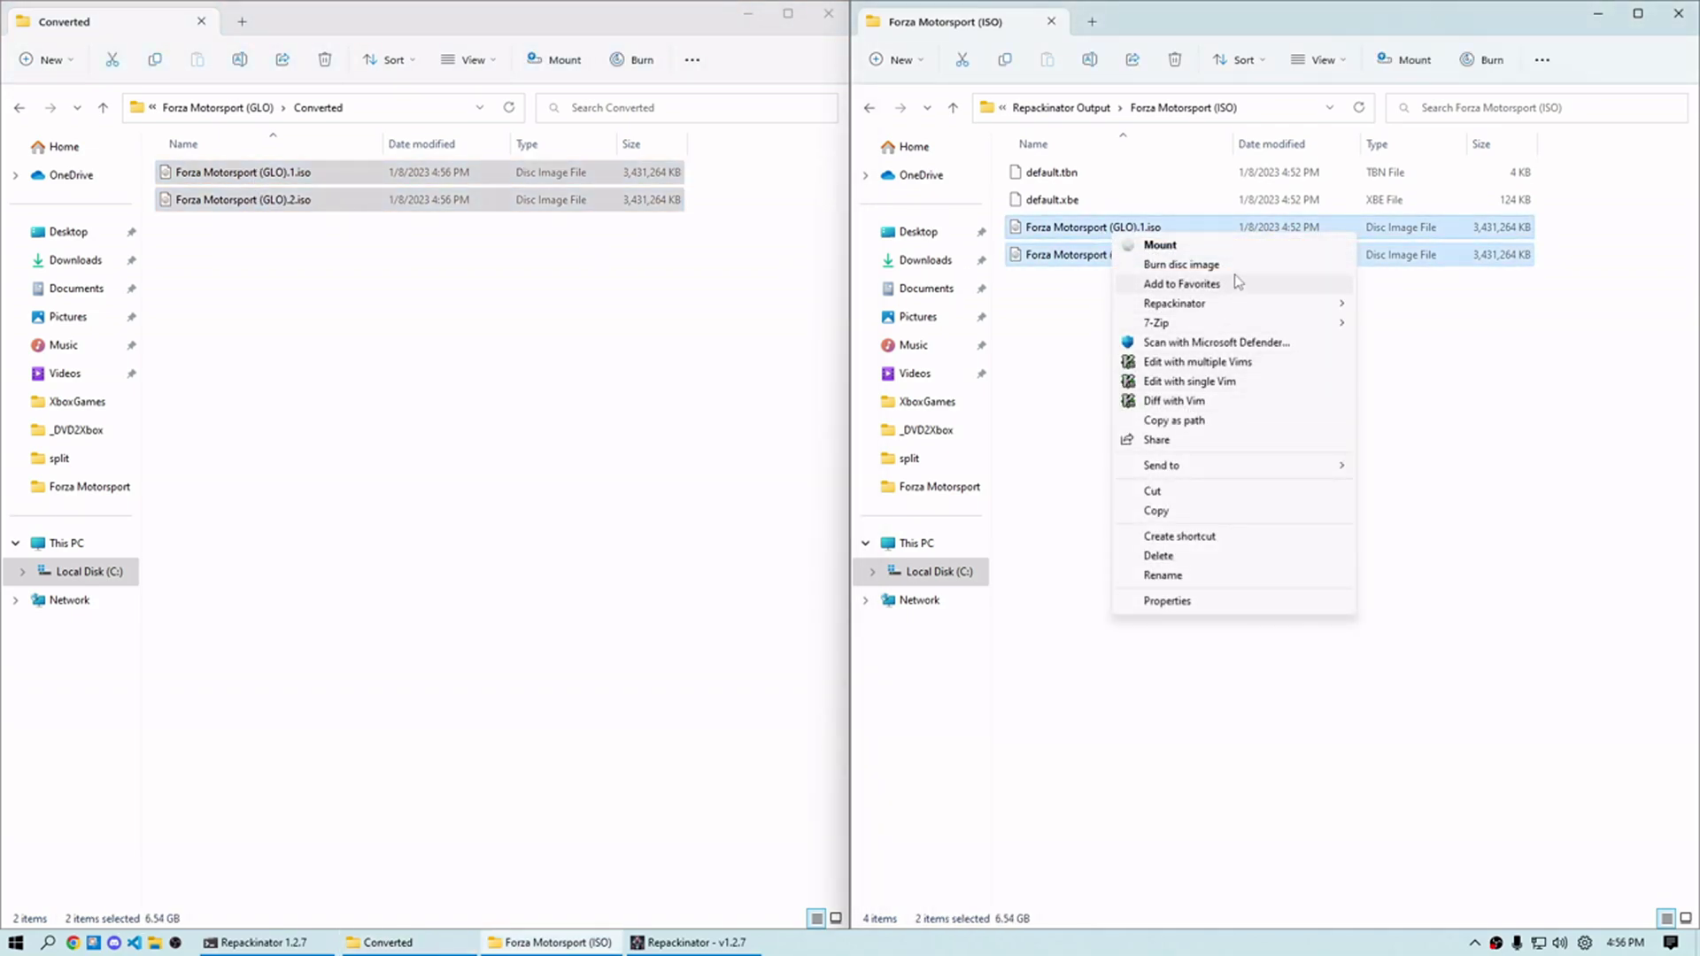
pyautogui.moveTo(1240, 304)
pyautogui.moveTo(1346, 323)
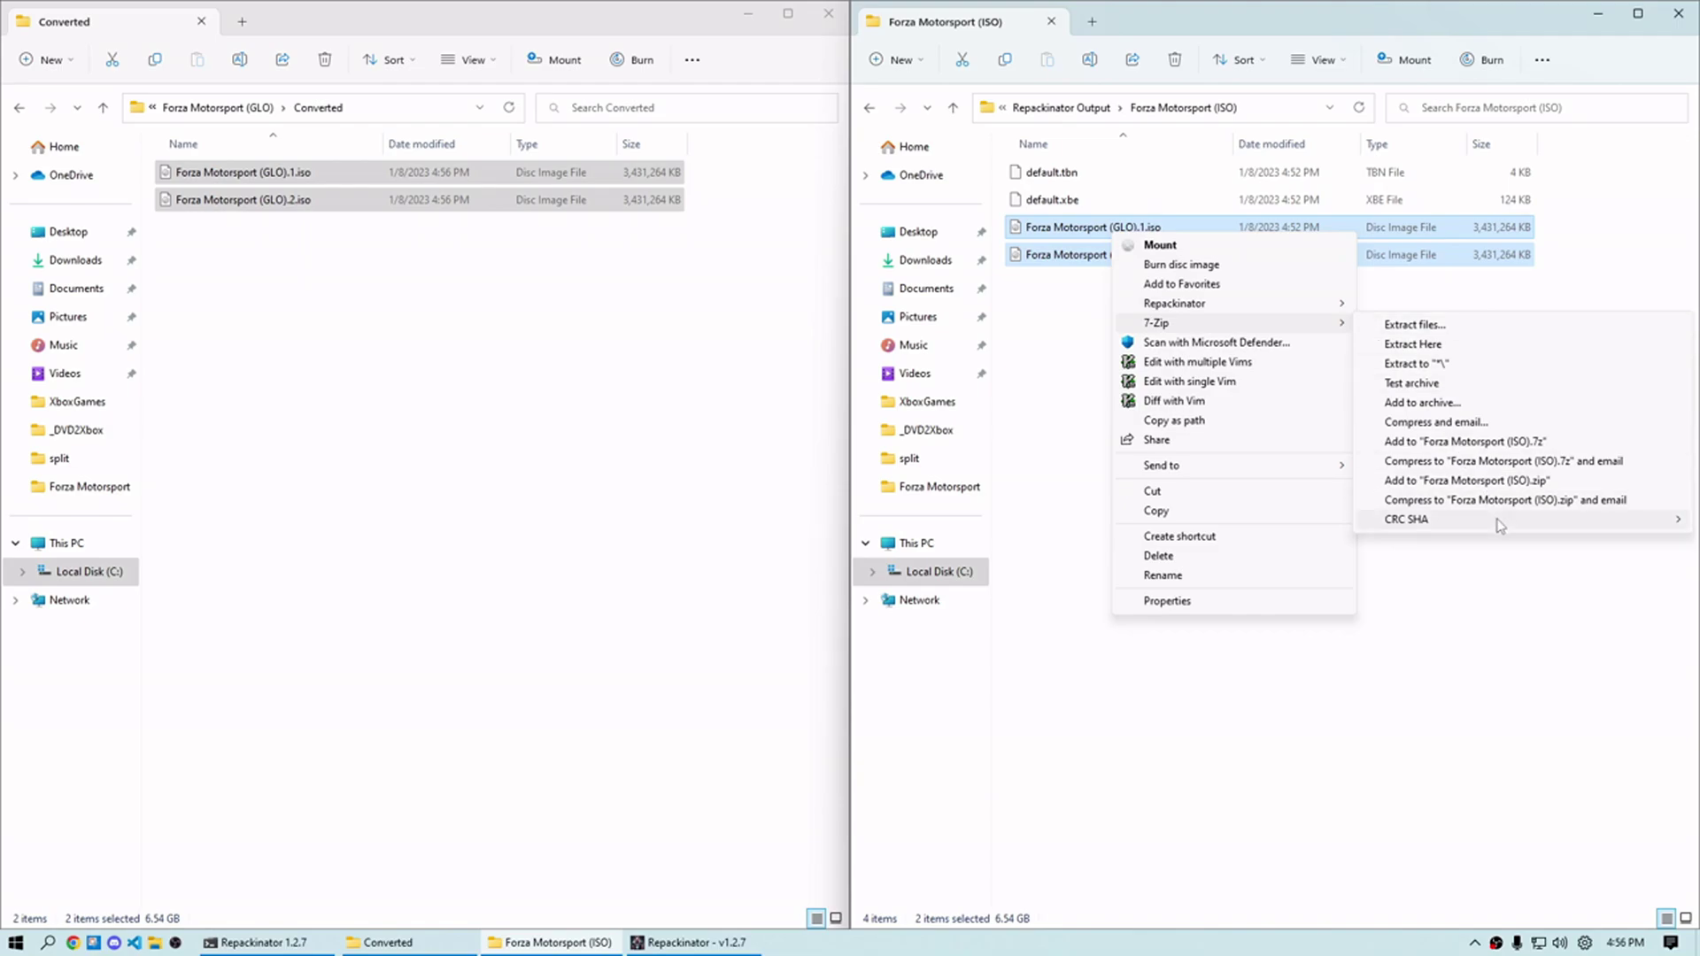
pyautogui.moveTo(1496, 520)
pyautogui.click(1151, 580)
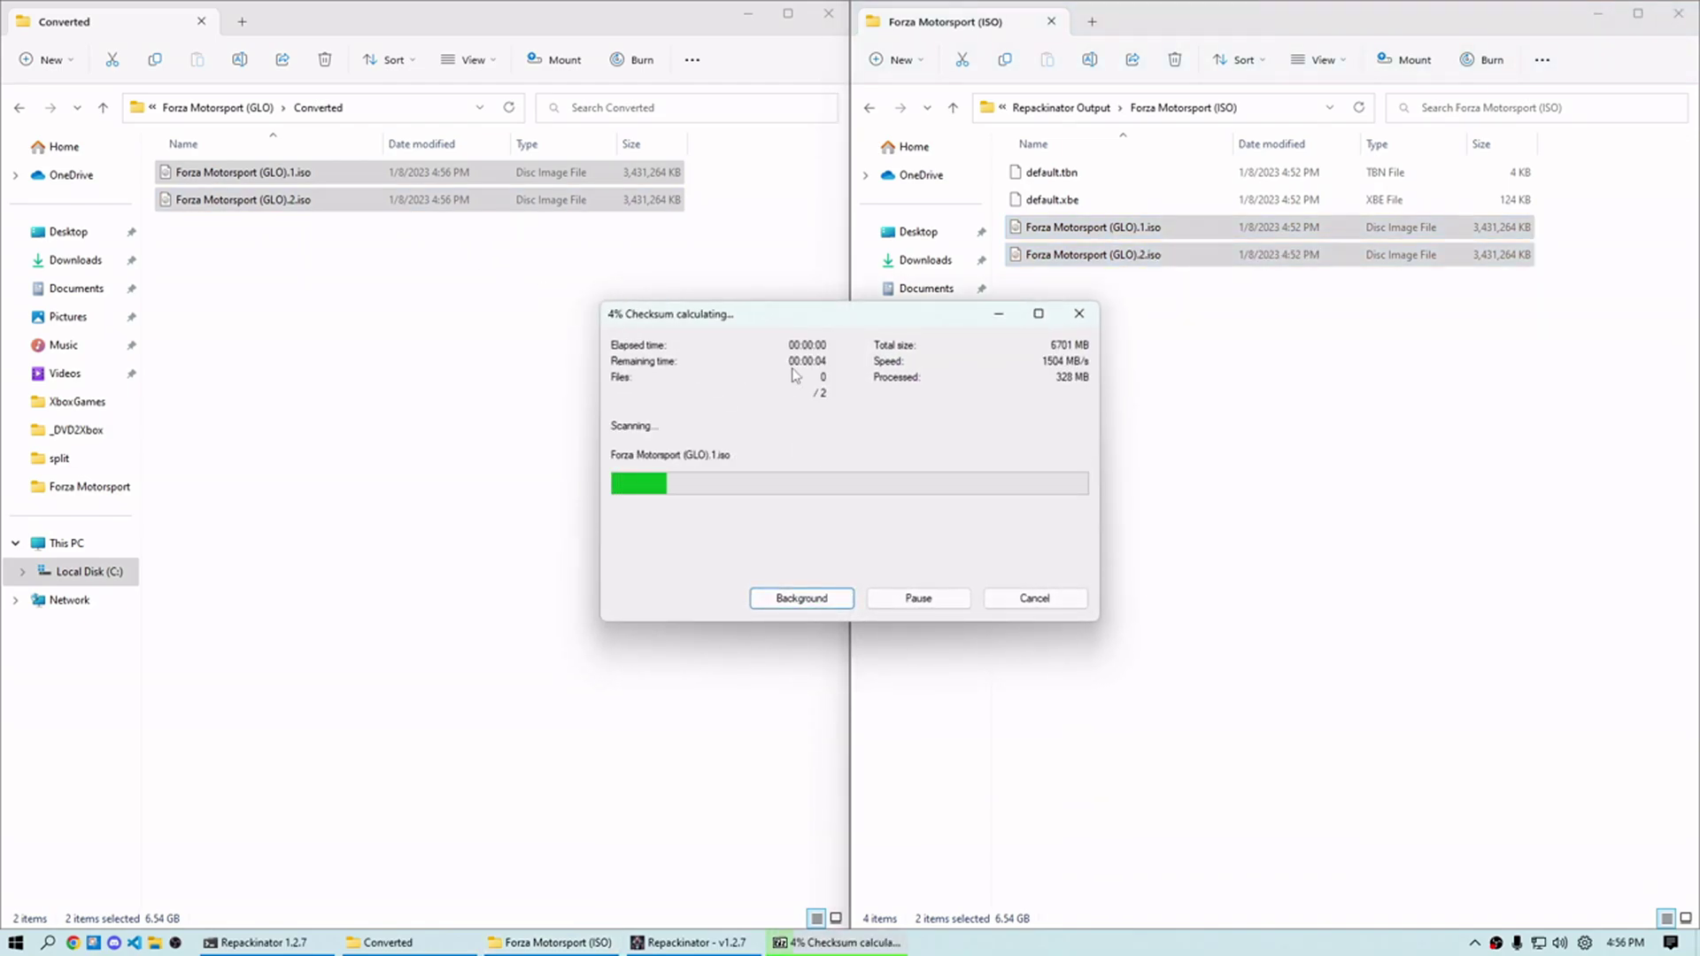
pyautogui.moveTo(825, 316); pyautogui.dragTo(1331, 385)
# Calculate the SHA-256 checksum of both ISO parts in the Converted folder with 7-Zip
pyautogui.click(257, 171)
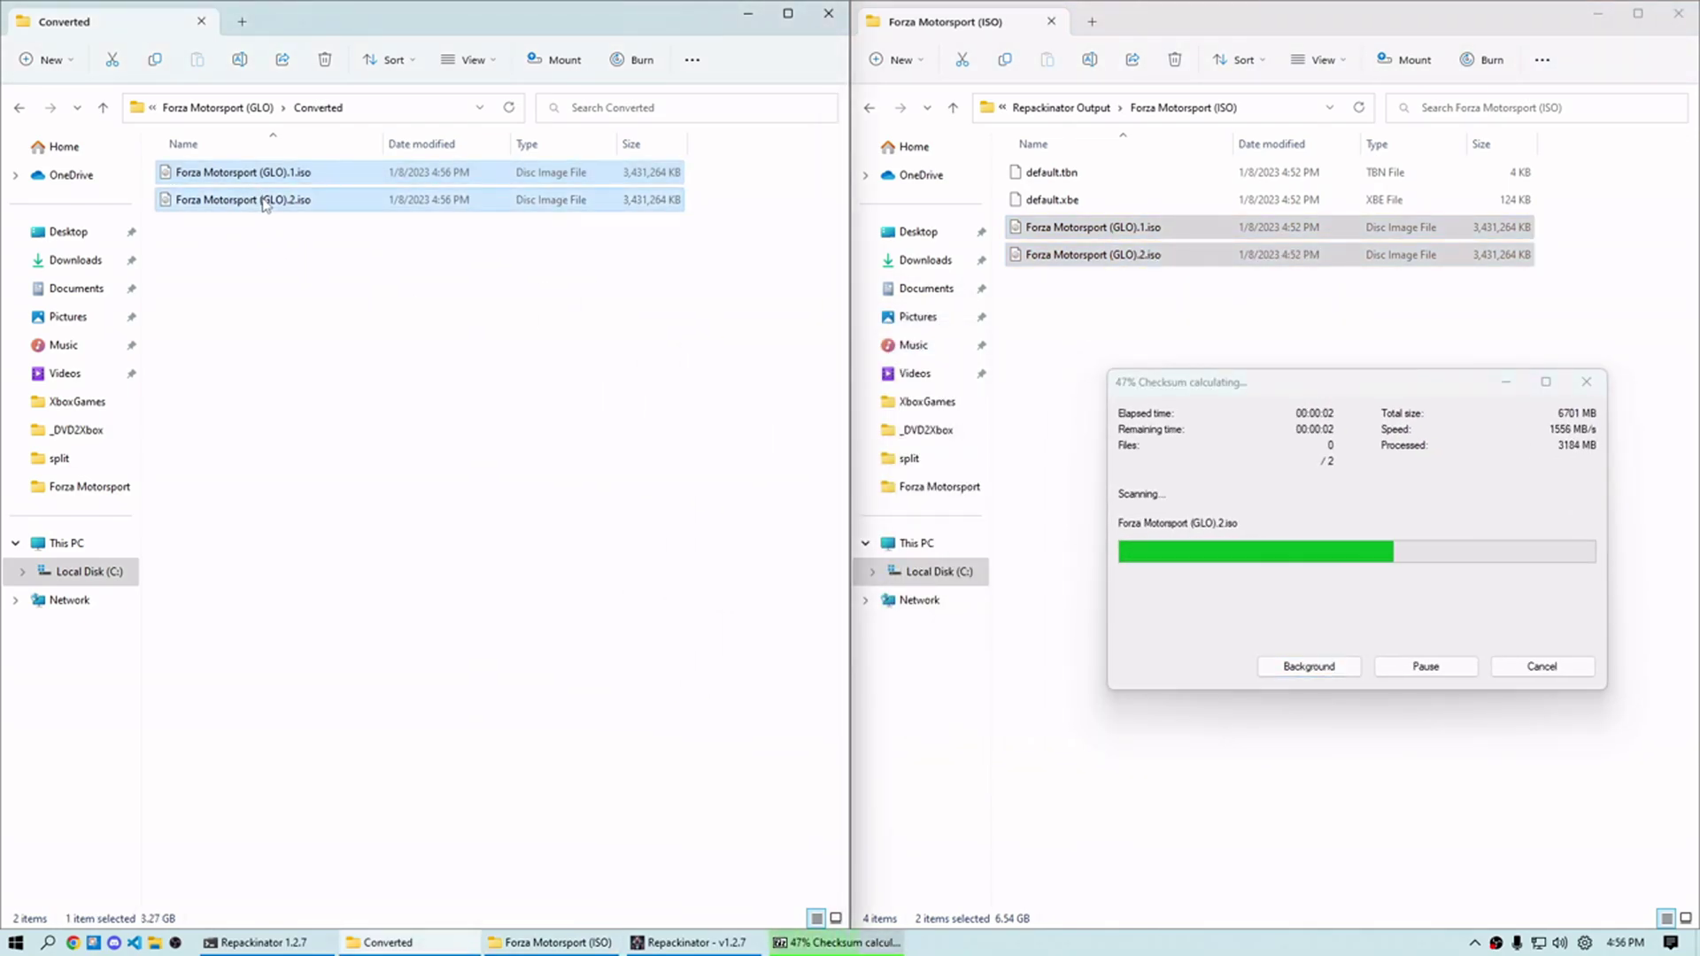
pyautogui.keyDown('shift'); pyautogui.click(264, 200); pyautogui.keyUp('shift')
pyautogui.rightClick(264, 200)
pyautogui.moveTo(390, 293)
pyautogui.moveTo(673, 485)
pyautogui.click(855, 547)
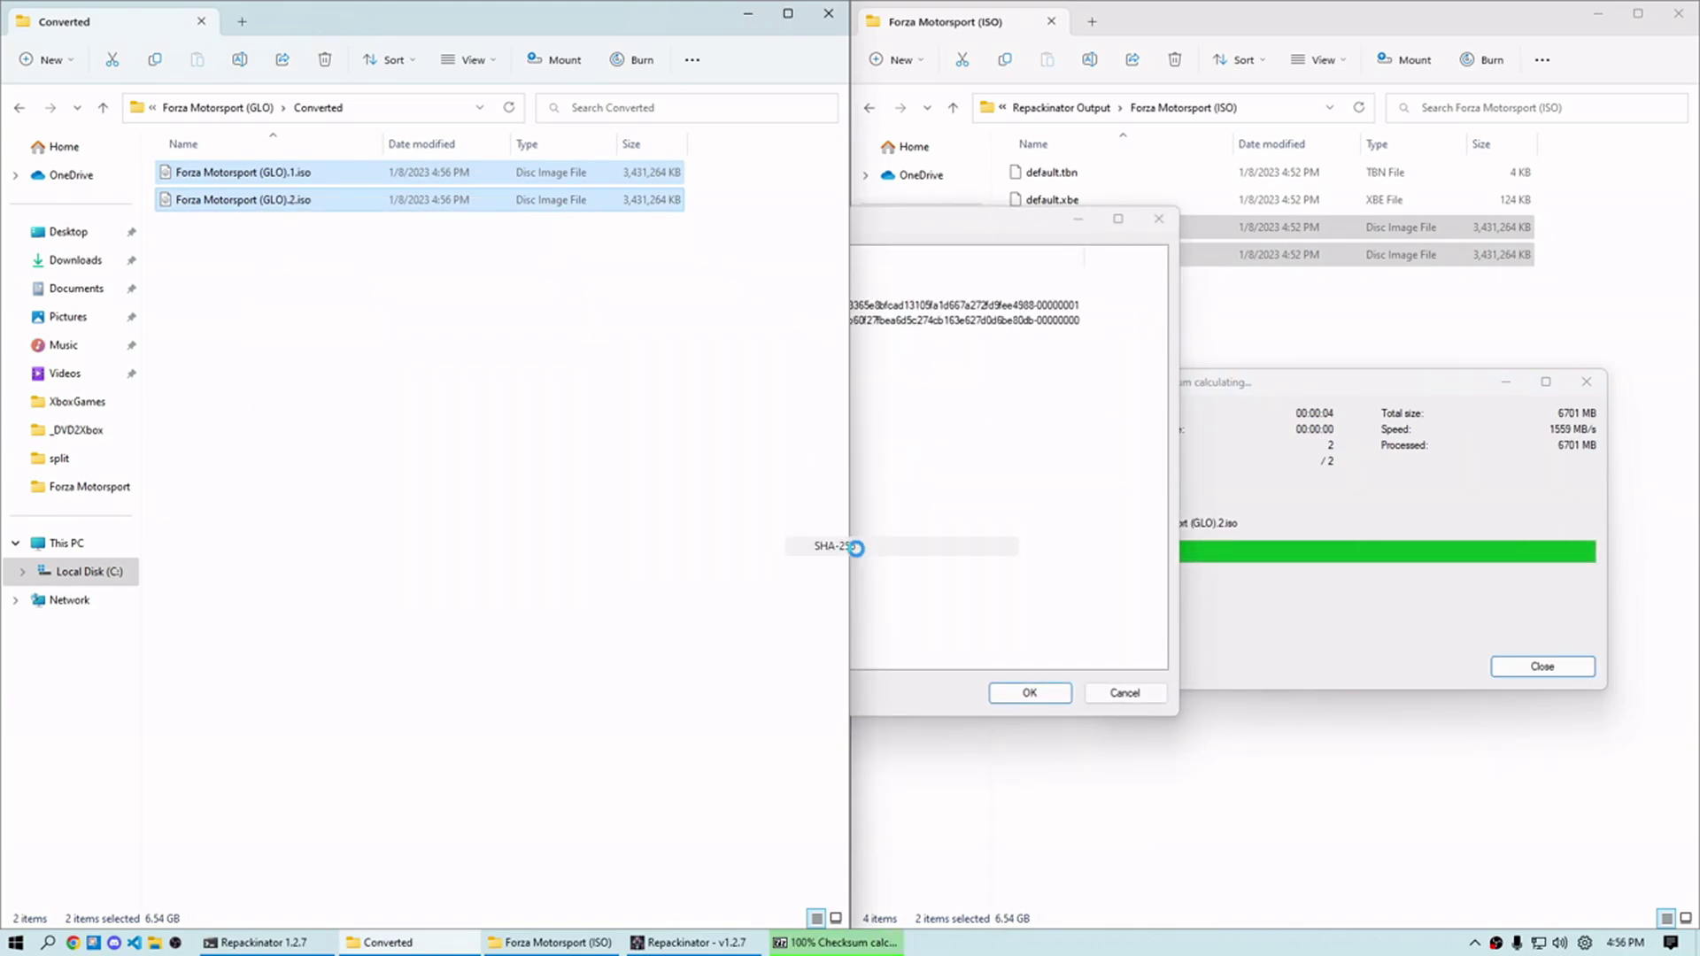
# Arrange the two SHA-256 checksum results over their respective Explorer windows to compare the converted and original ISO parts
pyautogui.moveTo(960, 314); pyautogui.dragTo(440, 429)
pyautogui.moveTo(973, 229); pyautogui.dragTo(1351, 171)
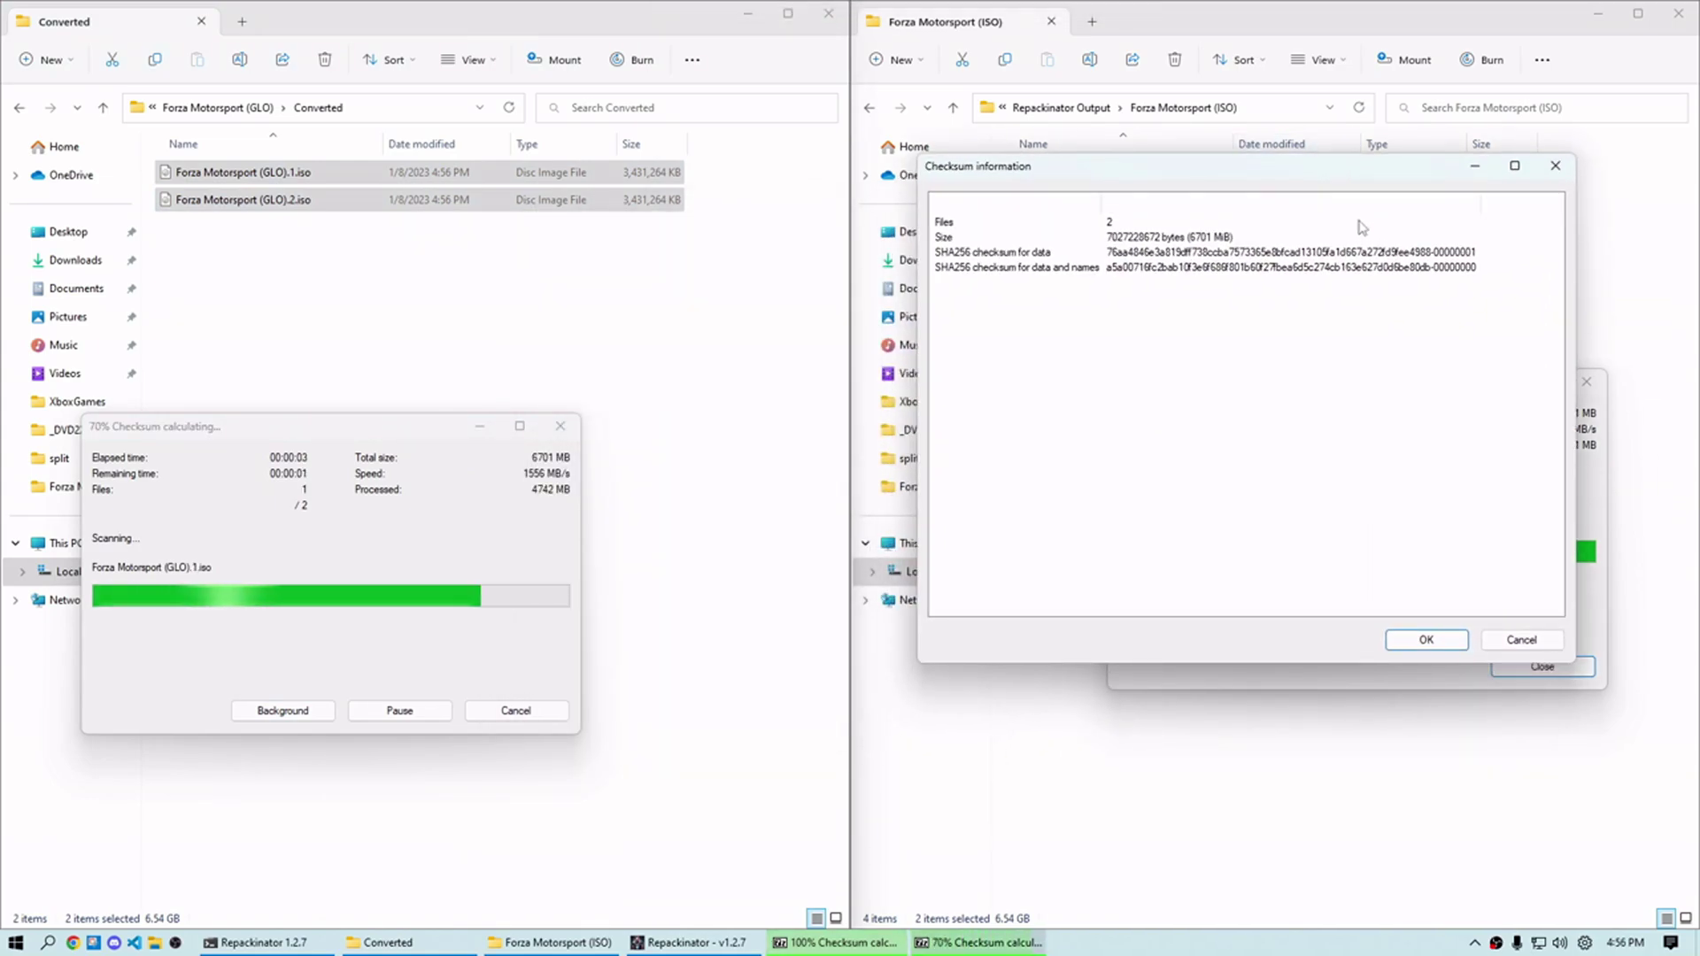
pyautogui.moveTo(855, 239); pyautogui.dragTo(550, 196)
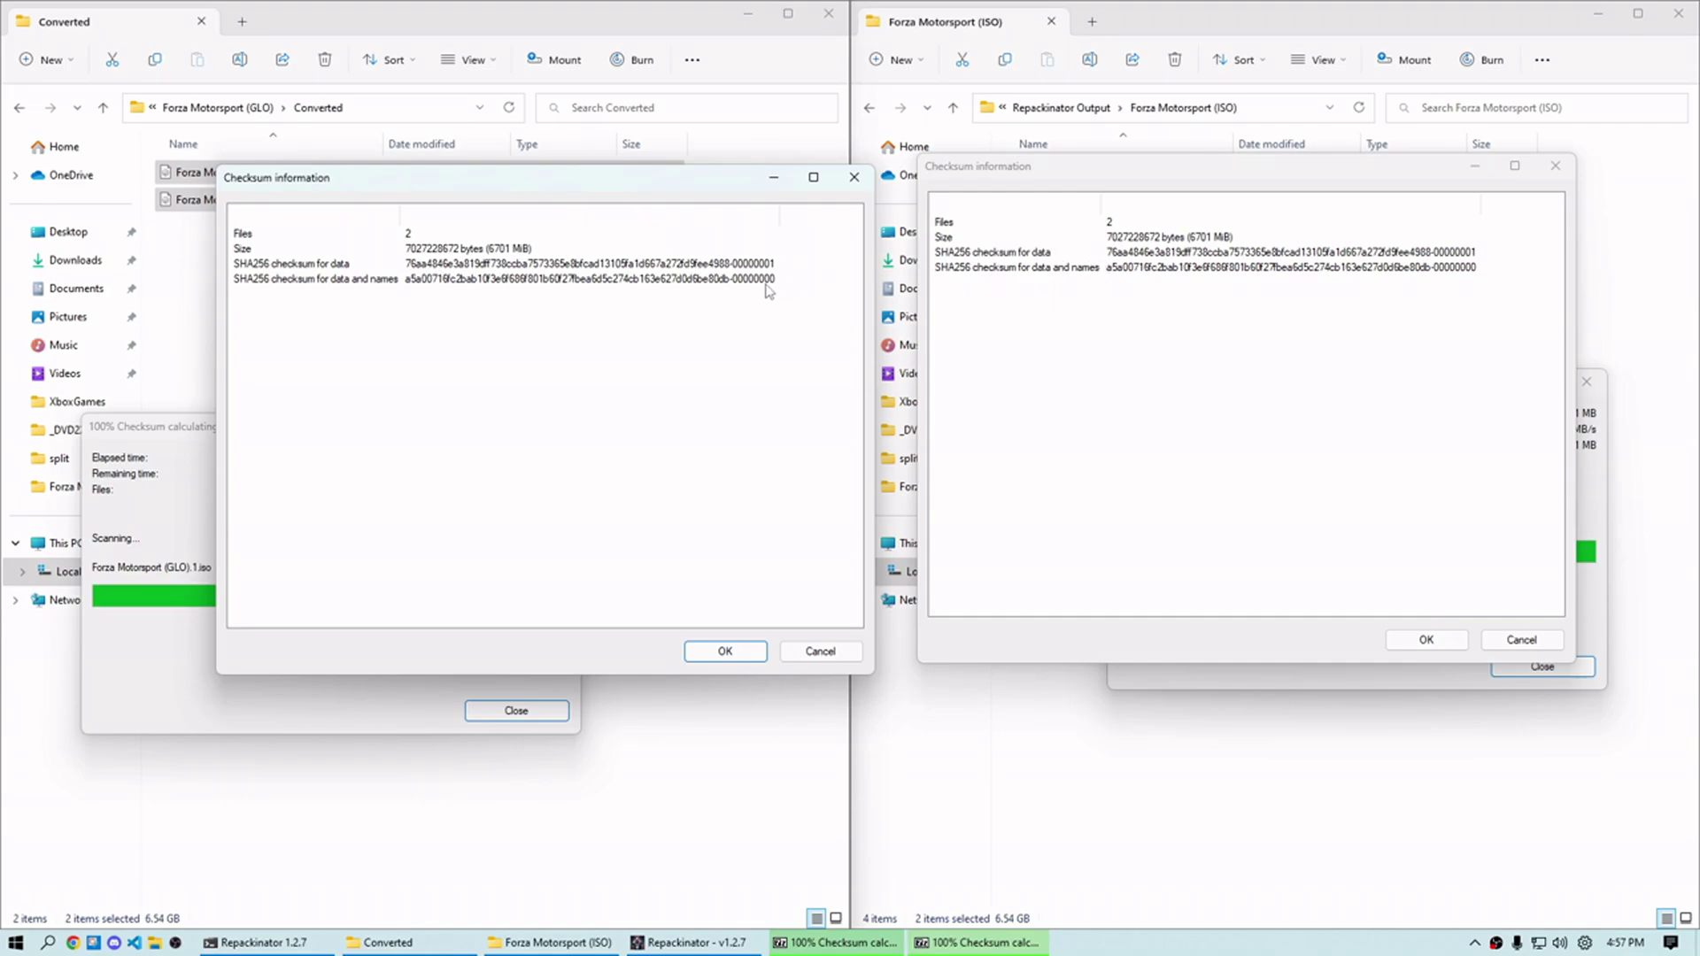
# Close both checksum results and return from the Converted folder to Forza Motorsport (GLO)
pyautogui.click(820, 652)
pyautogui.click(1534, 641)
pyautogui.click(20, 108)
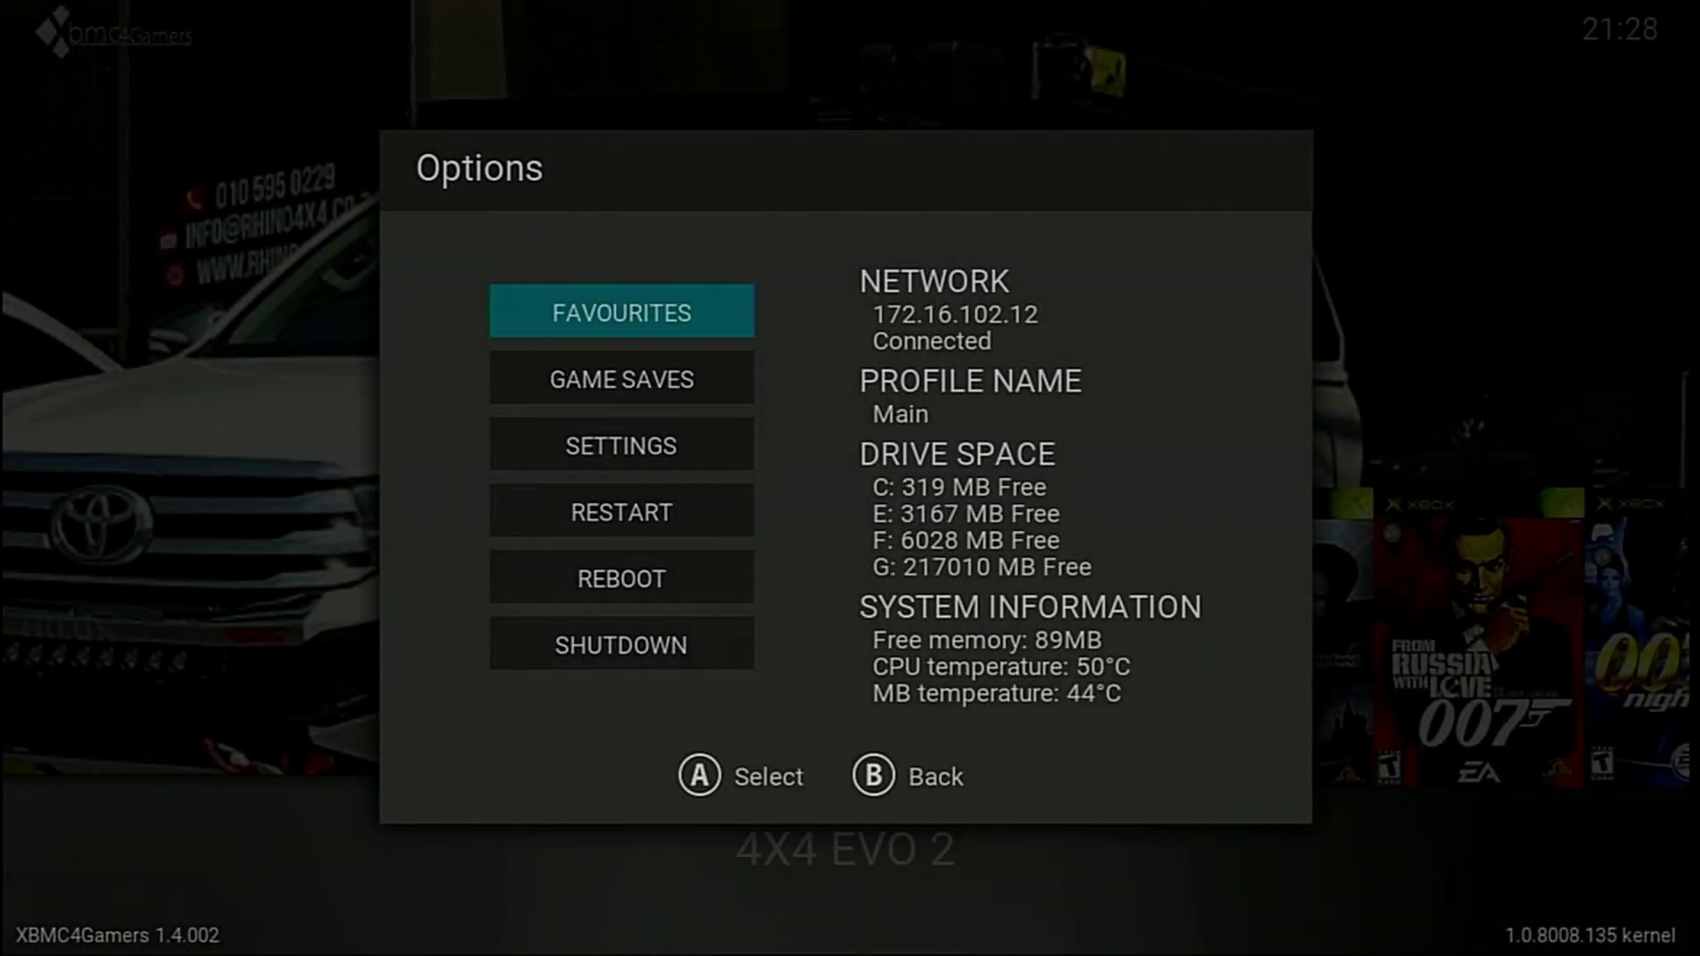
# Switch to XBMC4Gamers on the Xbox and open the file manager from its settings
pyautogui.press('Down')
pyautogui.press('Down')
pyautogui.press('Return')
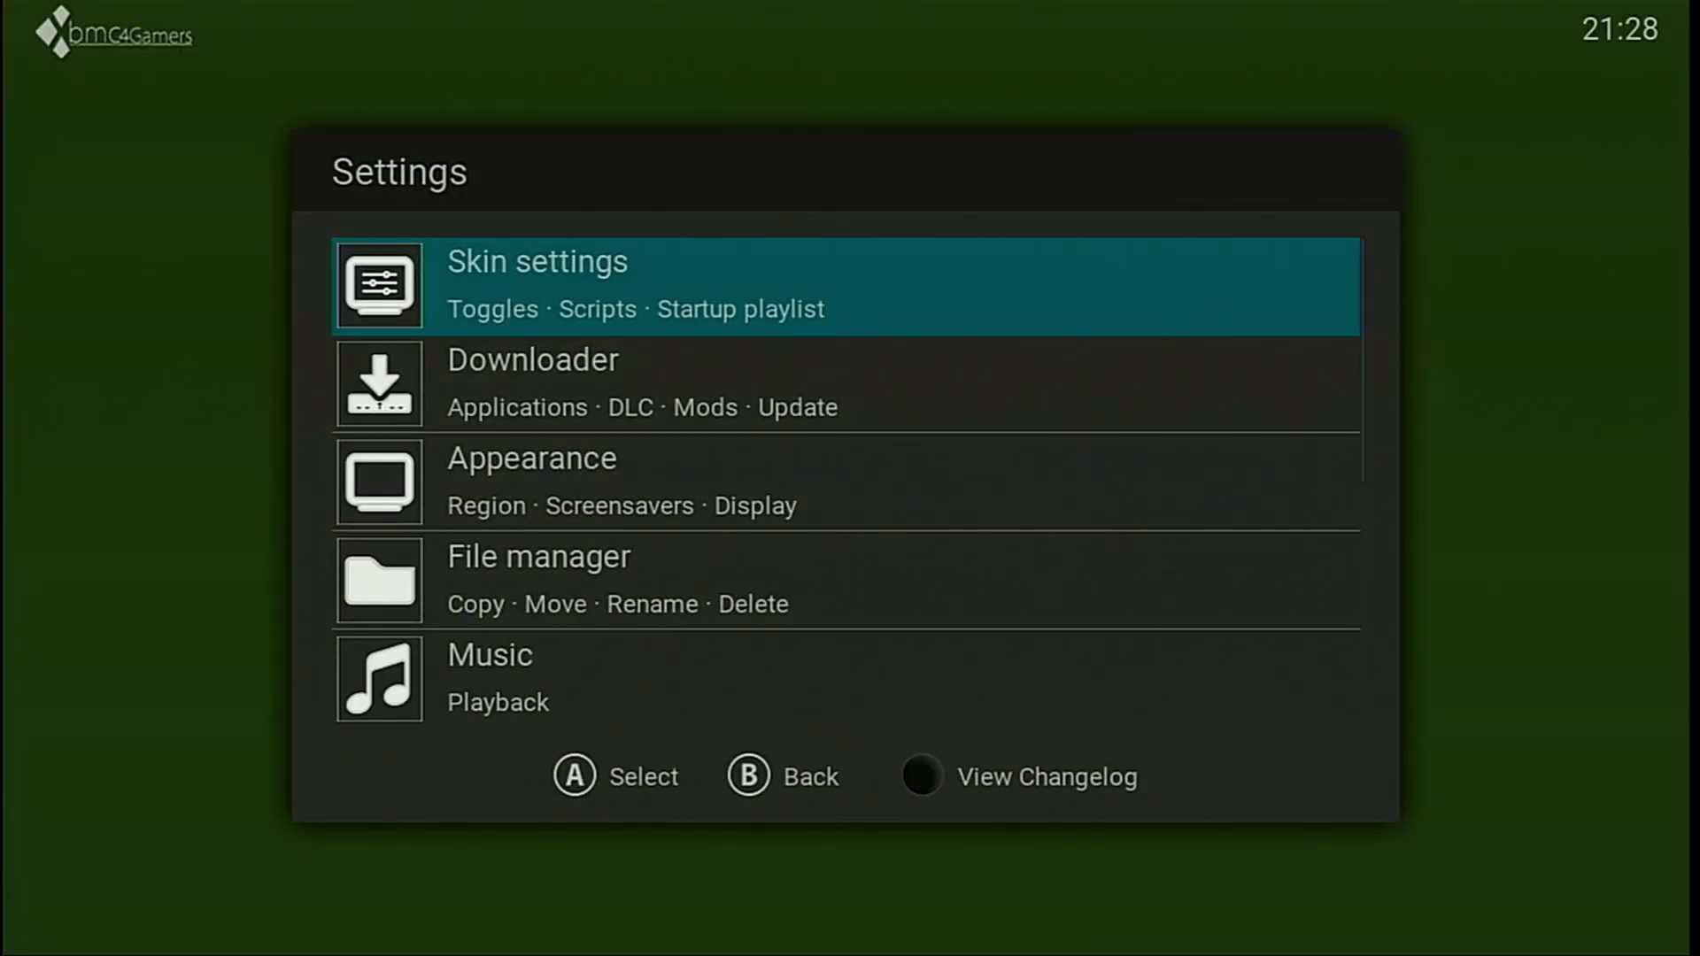
pyautogui.press('Down')
pyautogui.press('Down')
pyautogui.press('Down')
pyautogui.press('Return')
# Browse to G:\CCI Tests\rip\Forza Motorsport (CCI) and look through the files it contains
pyautogui.press('Down')
pyautogui.press('Down')
pyautogui.press('Down')
pyautogui.press('Down')
pyautogui.press('Return')
pyautogui.press('Return')
pyautogui.press('Return')
pyautogui.press('Return')
pyautogui.press('Down')
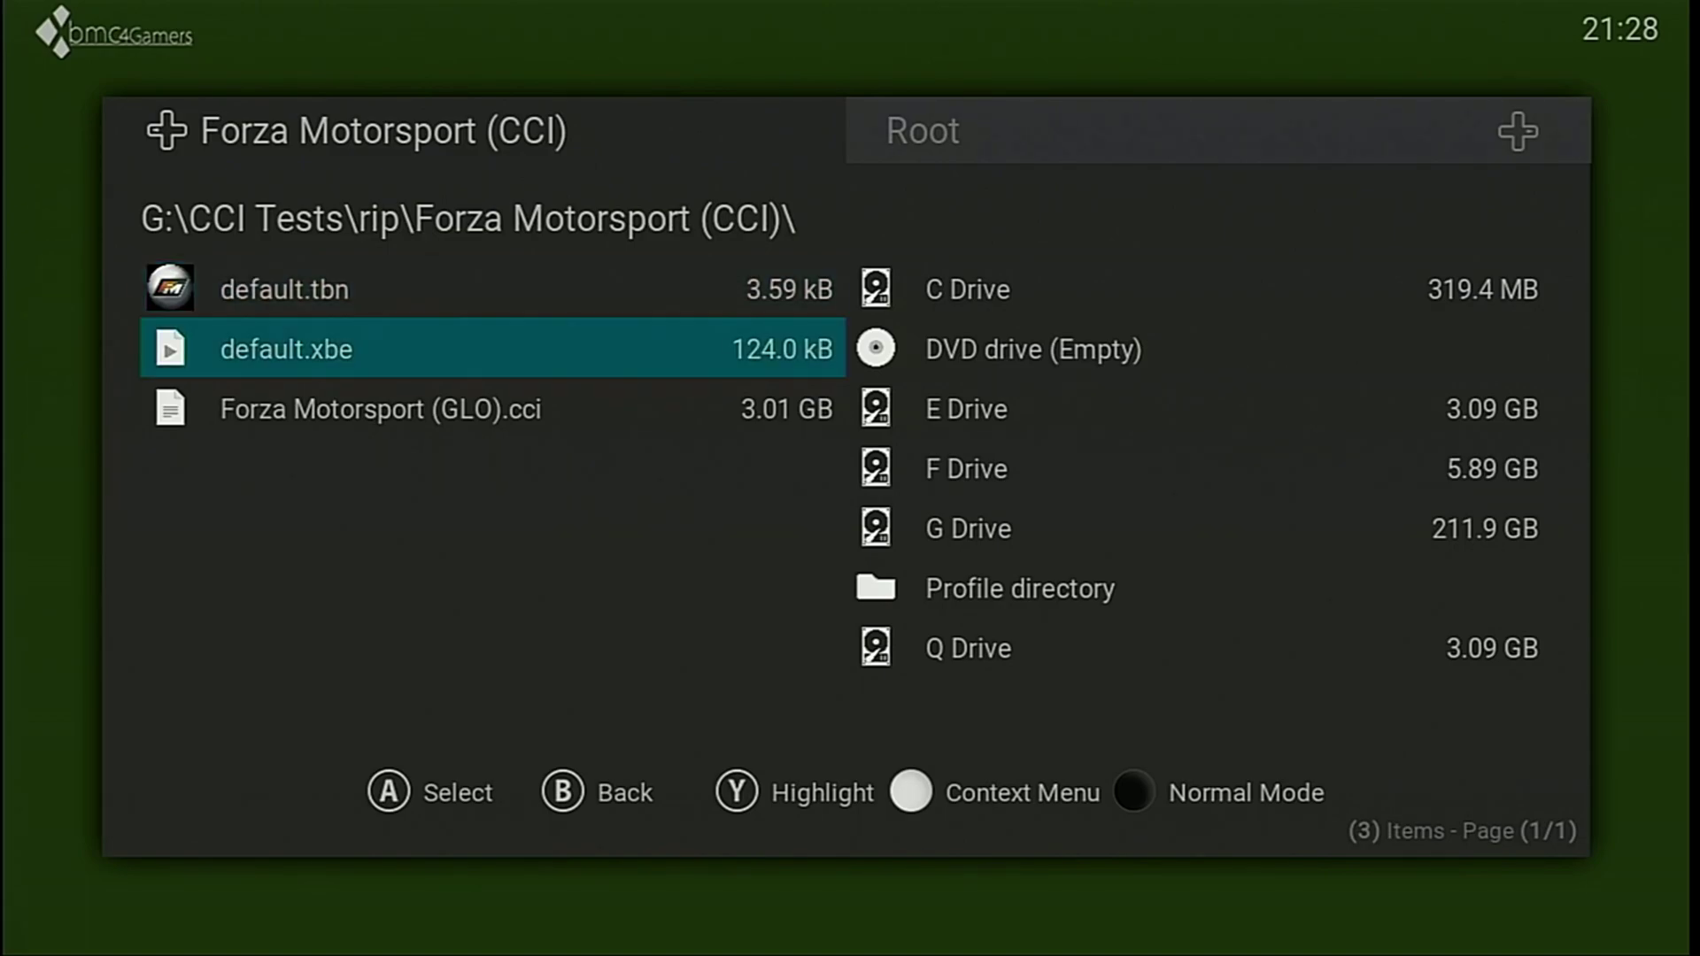
pyautogui.press('Down')
pyautogui.press('Up')
pyautogui.press('Up')
# Open the neighbouring folder in G:\CCI Tests\rip and examine its files and their sizes
pyautogui.press('BackSpace')
pyautogui.press('Down')
pyautogui.press('Return')
pyautogui.press('Down')
pyautogui.press('Down')
pyautogui.press('Down')
pyautogui.press('Up')
pyautogui.press('Down')
pyautogui.press('Up')
pyautogui.press('Down')
pyautogui.press('Up')
pyautogui.press('Down')
pyautogui.press('Up')
pyautogui.press('Down')
pyautogui.press('Up')
pyautogui.press('Down')
pyautogui.press('Up')
pyautogui.press('Up')
pyautogui.press('Up')
# Return to the Forza Motorsport (CCI) folder and check the size of Forza Motorsport (GLO).cci against its Windows file properties
pyautogui.press('BackSpace')
pyautogui.press('Up')
pyautogui.press('Return')
pyautogui.press('Down')
pyautogui.press('Down')
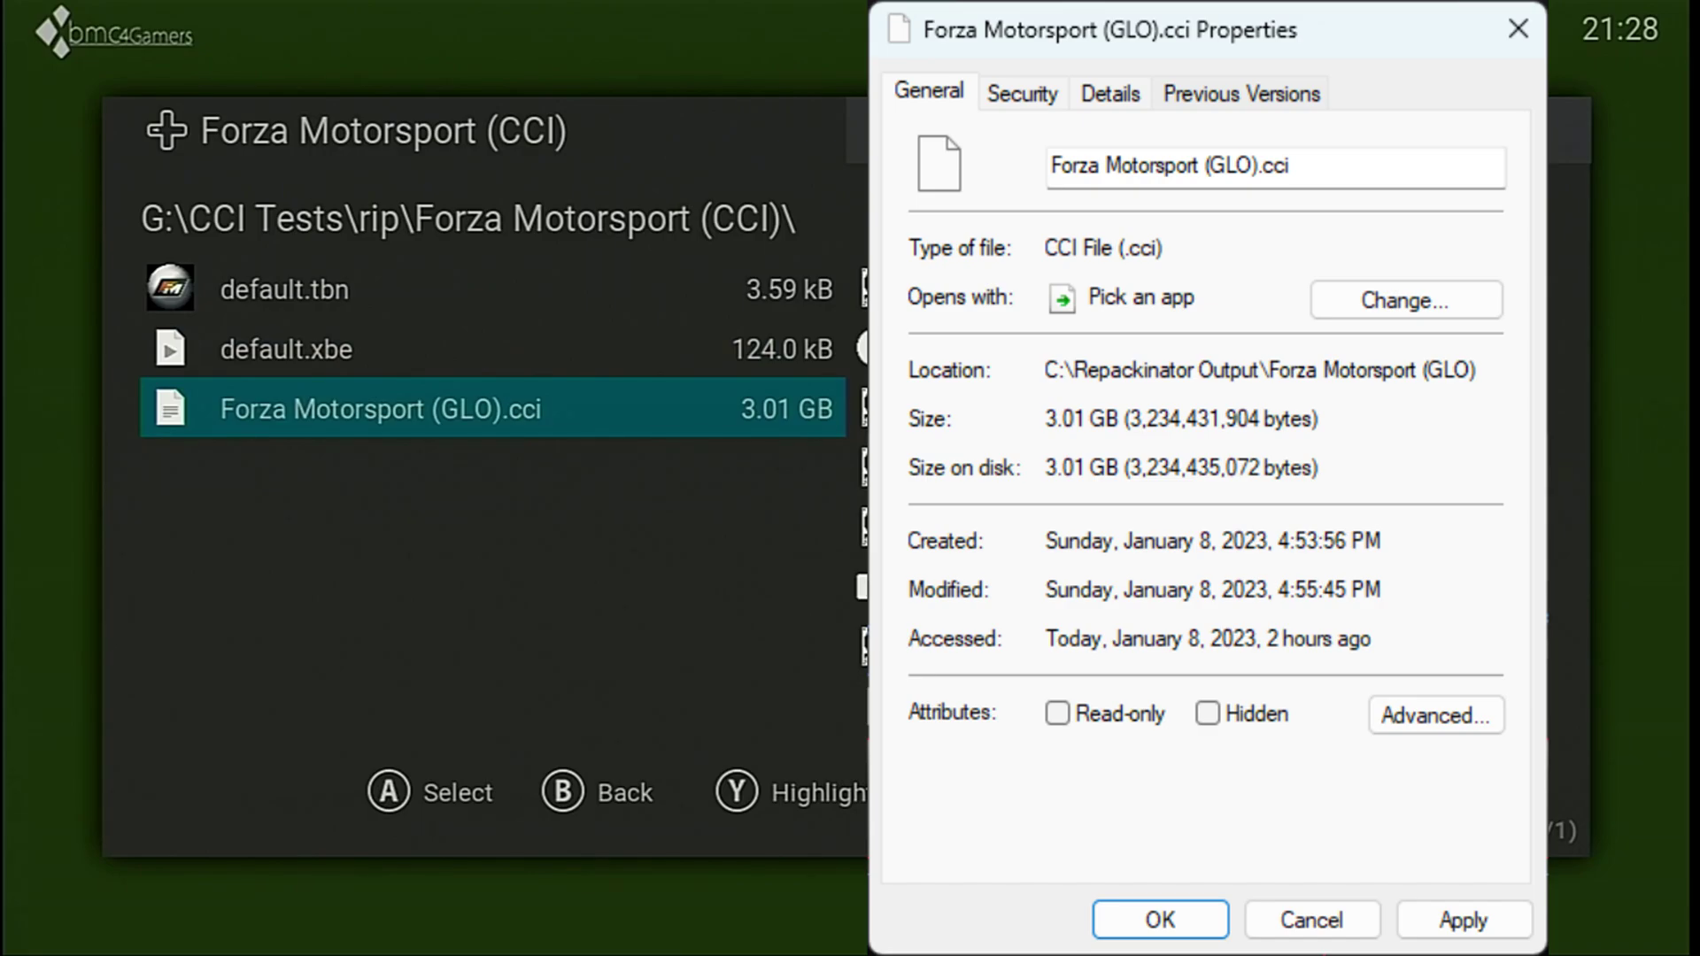
pyautogui.press('Up')
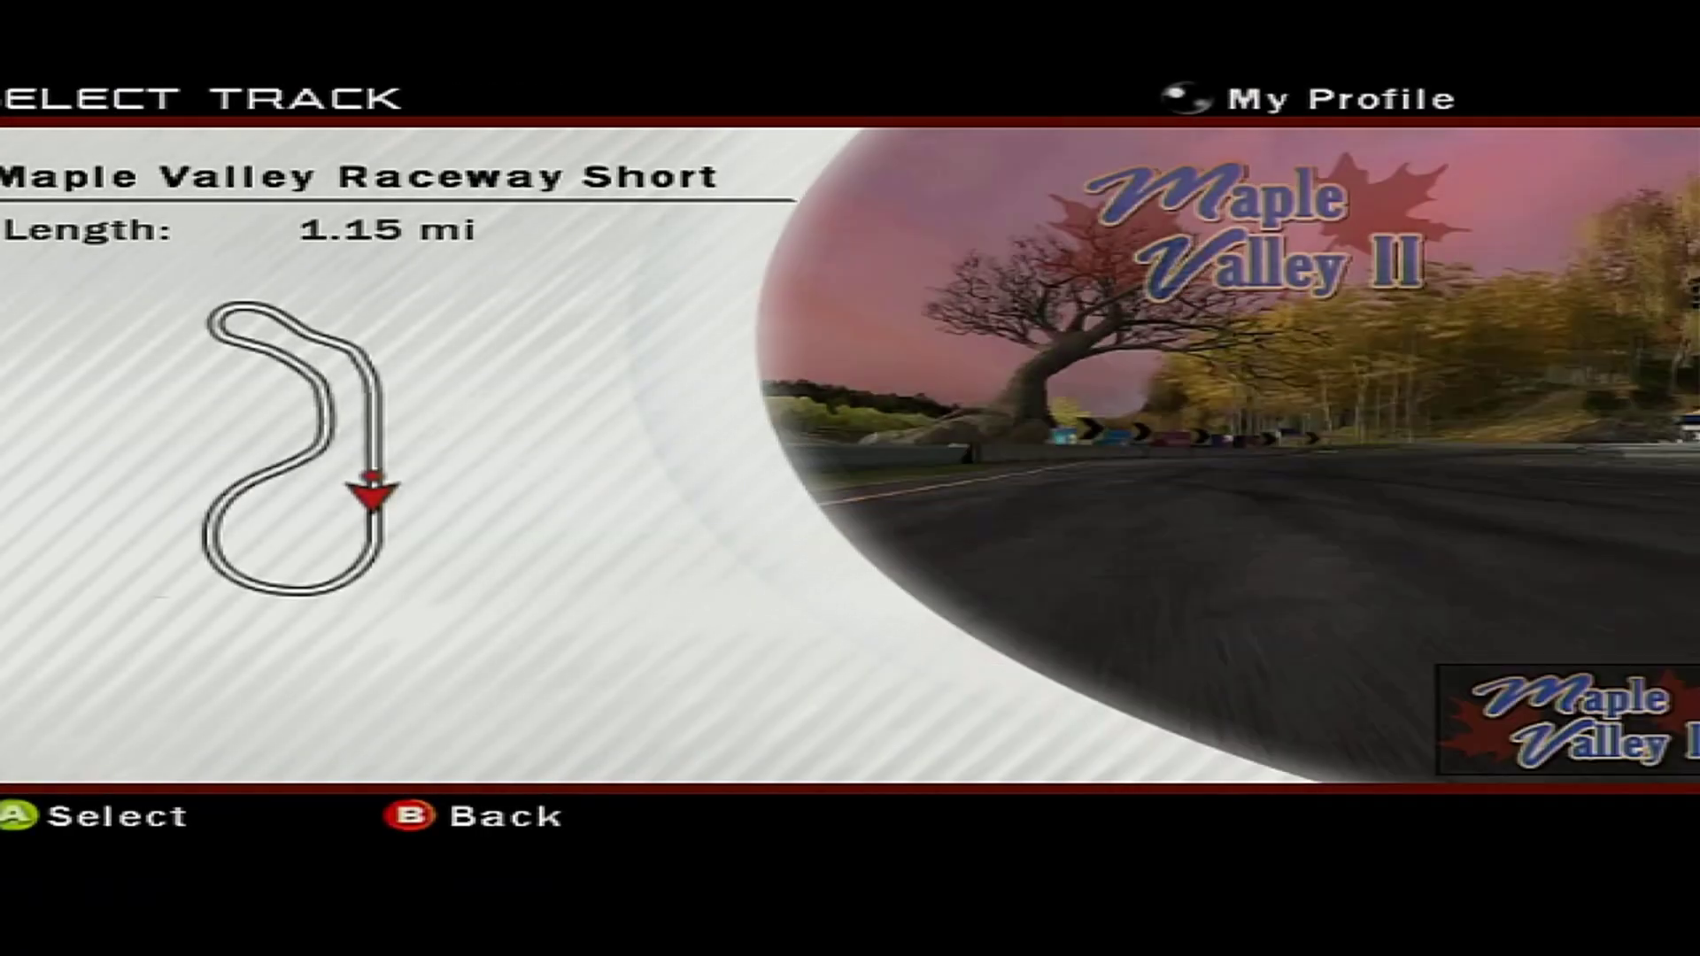
# Choose Maple Valley Raceway Short and Class D in Forza Motorsport, start the race with the Mazda 3 and drive off
pyautogui.press('Return')
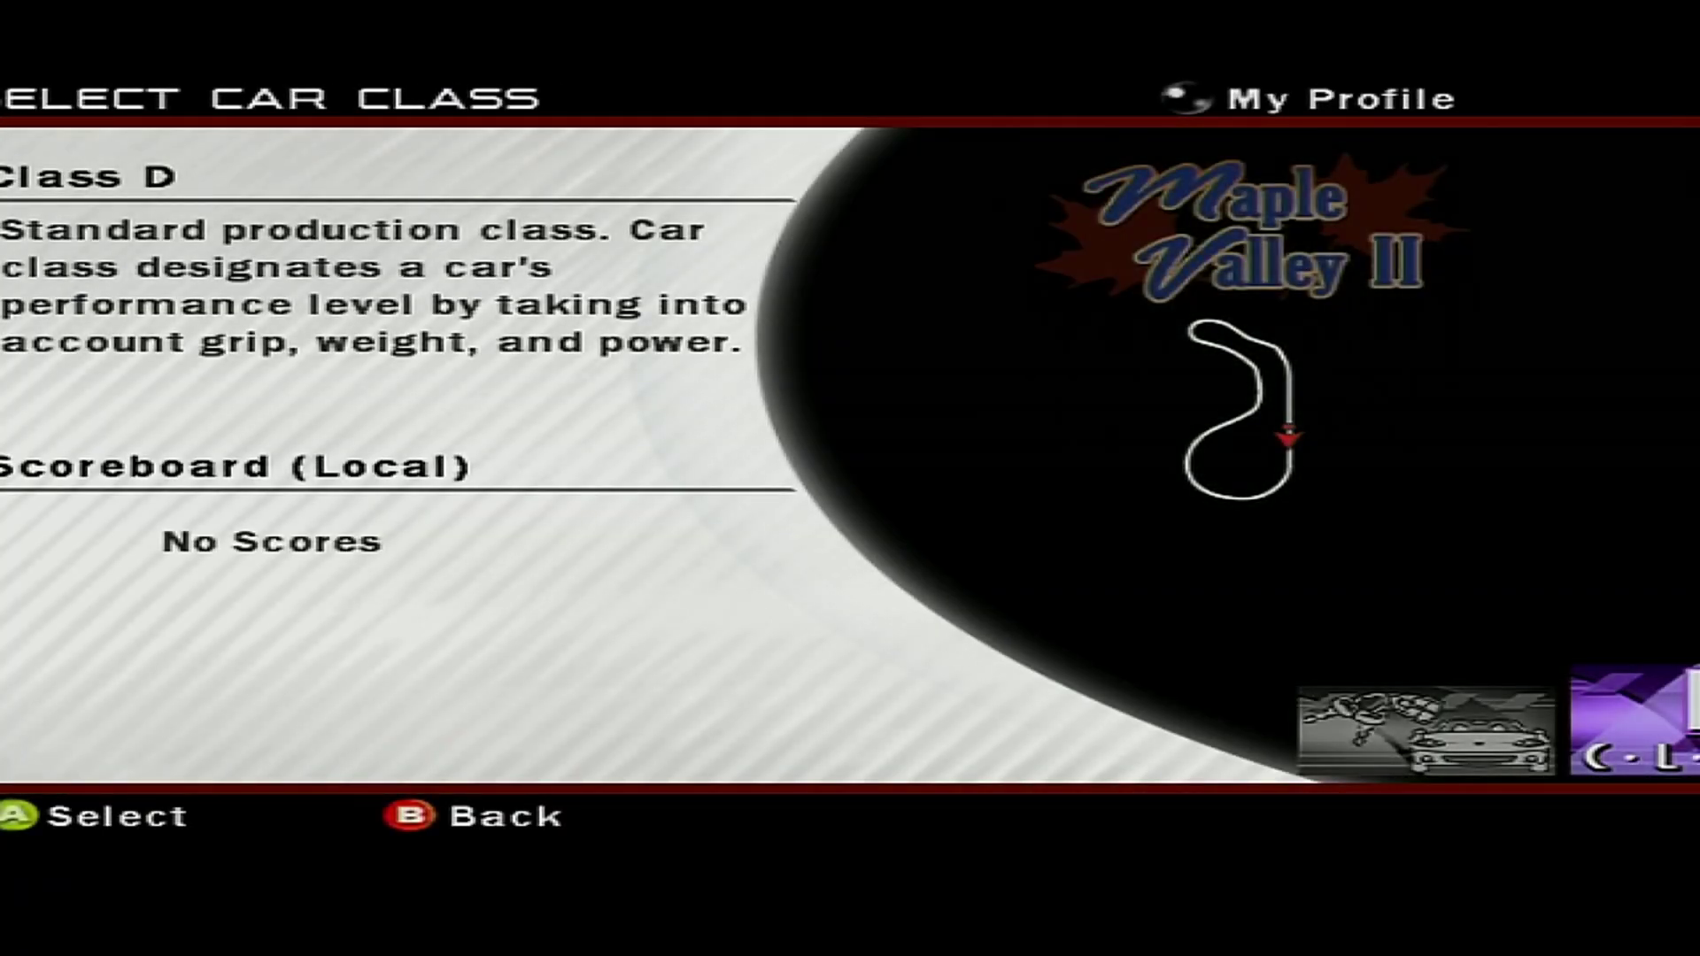
pyautogui.press('Return')
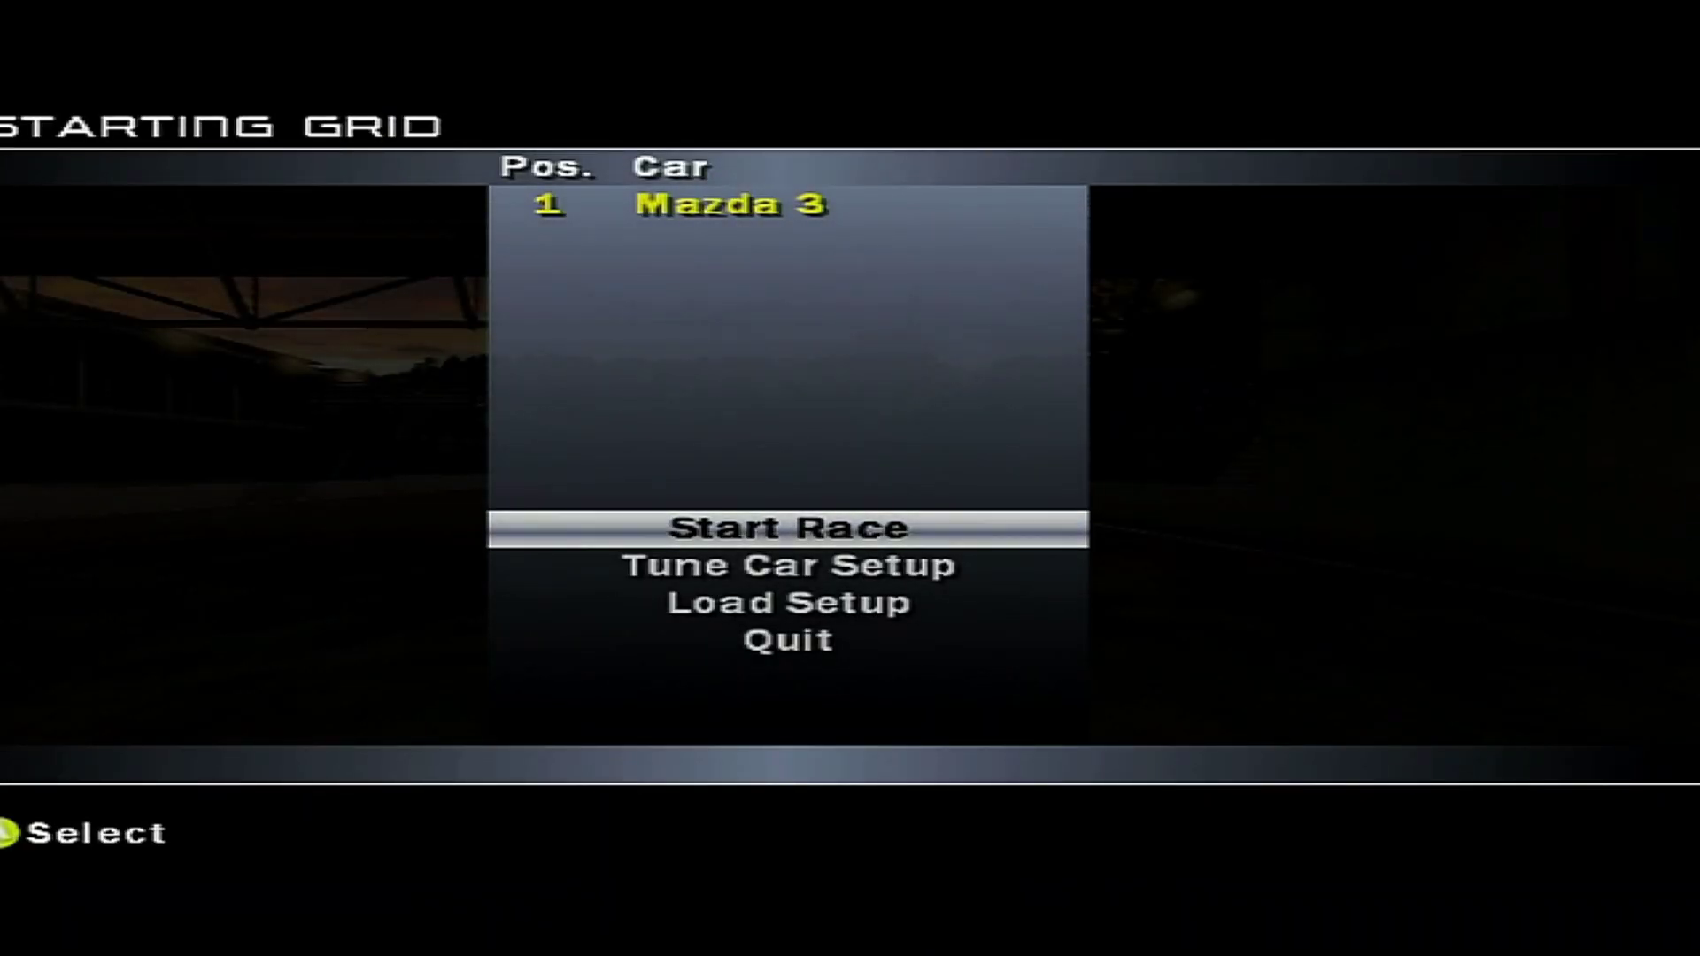
pyautogui.press('Return')
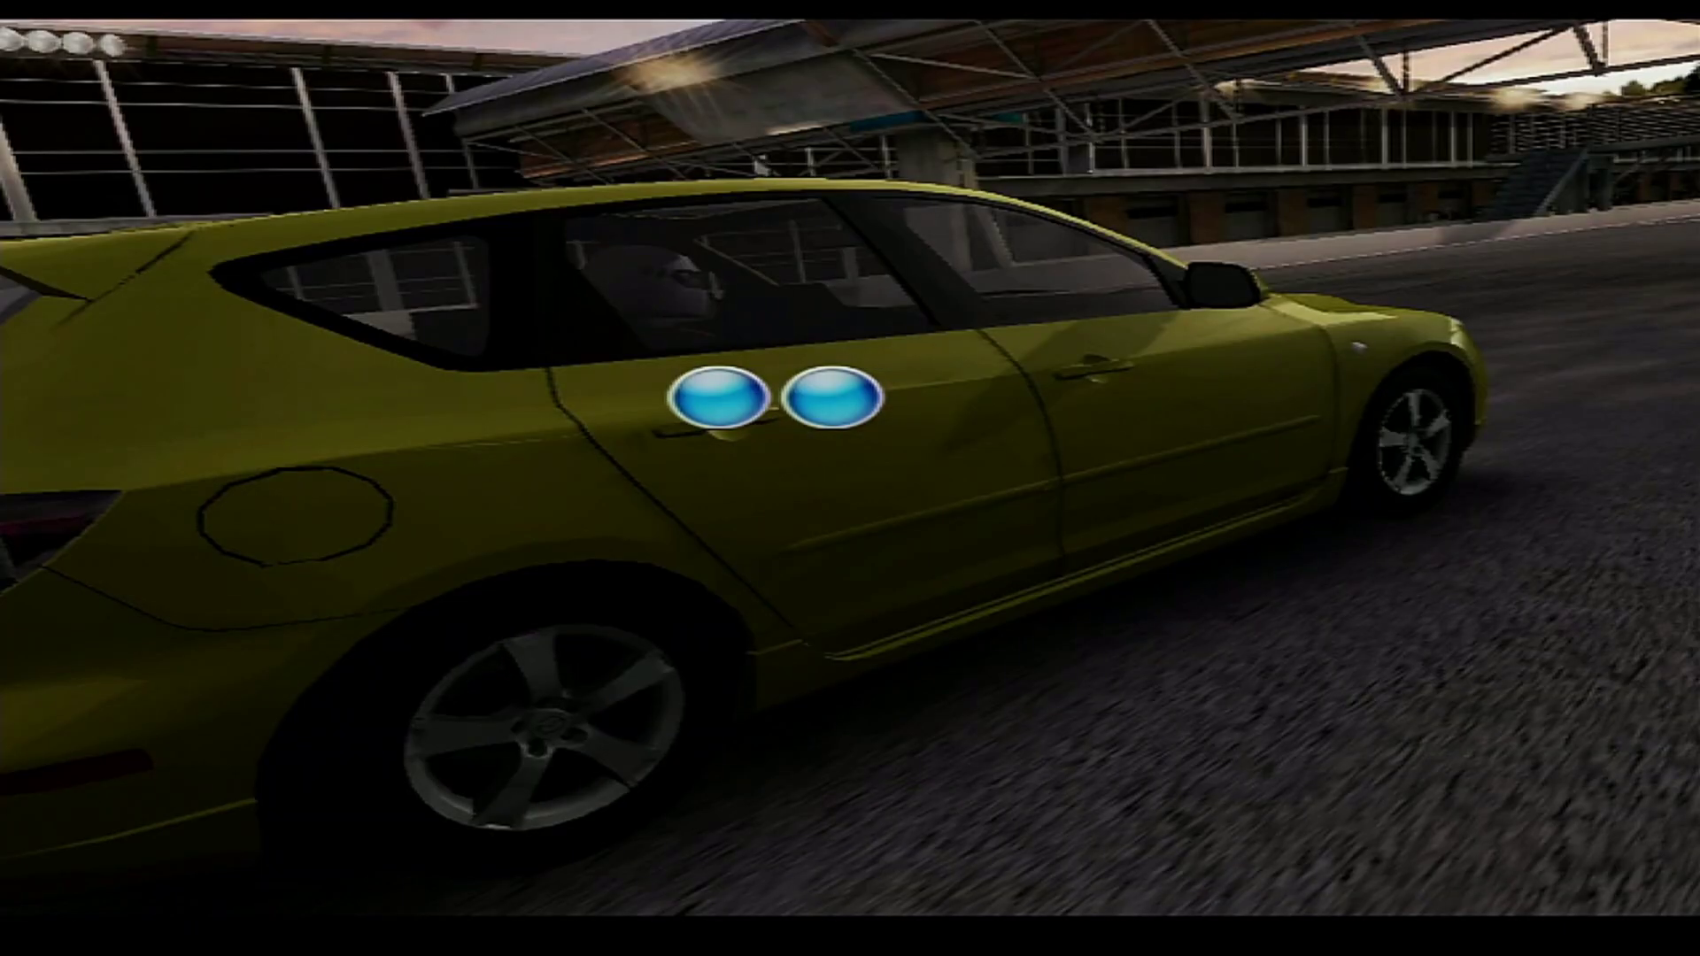
pyautogui.press('Up')
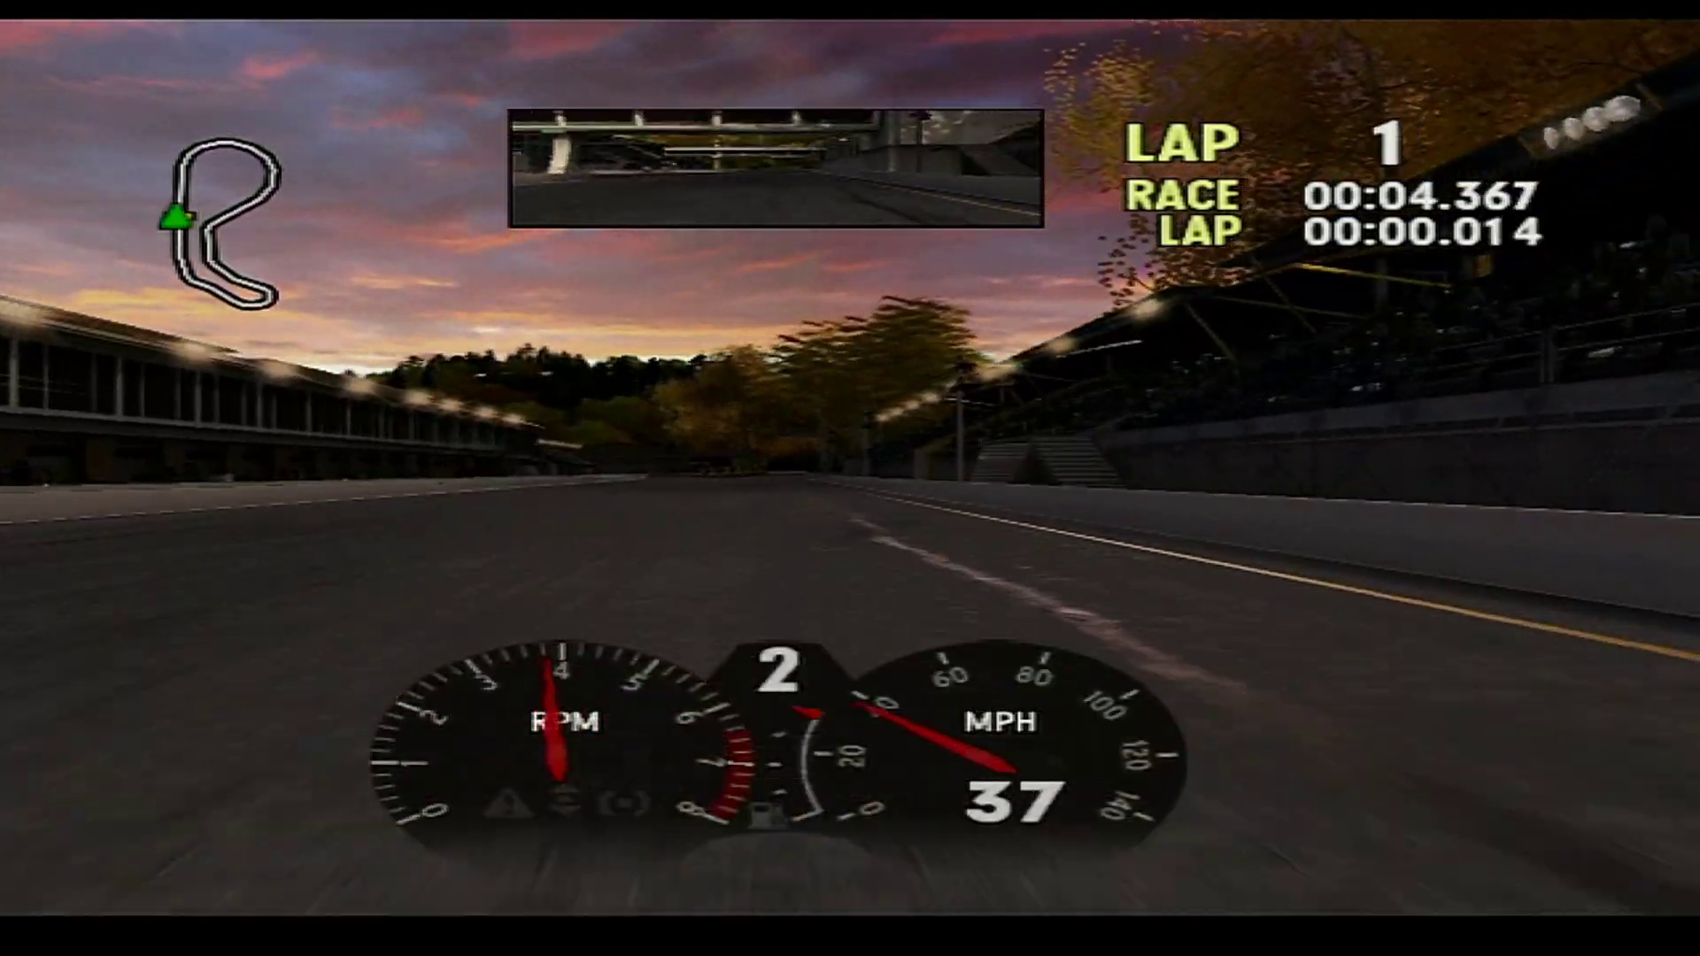
pyautogui.press('Left')
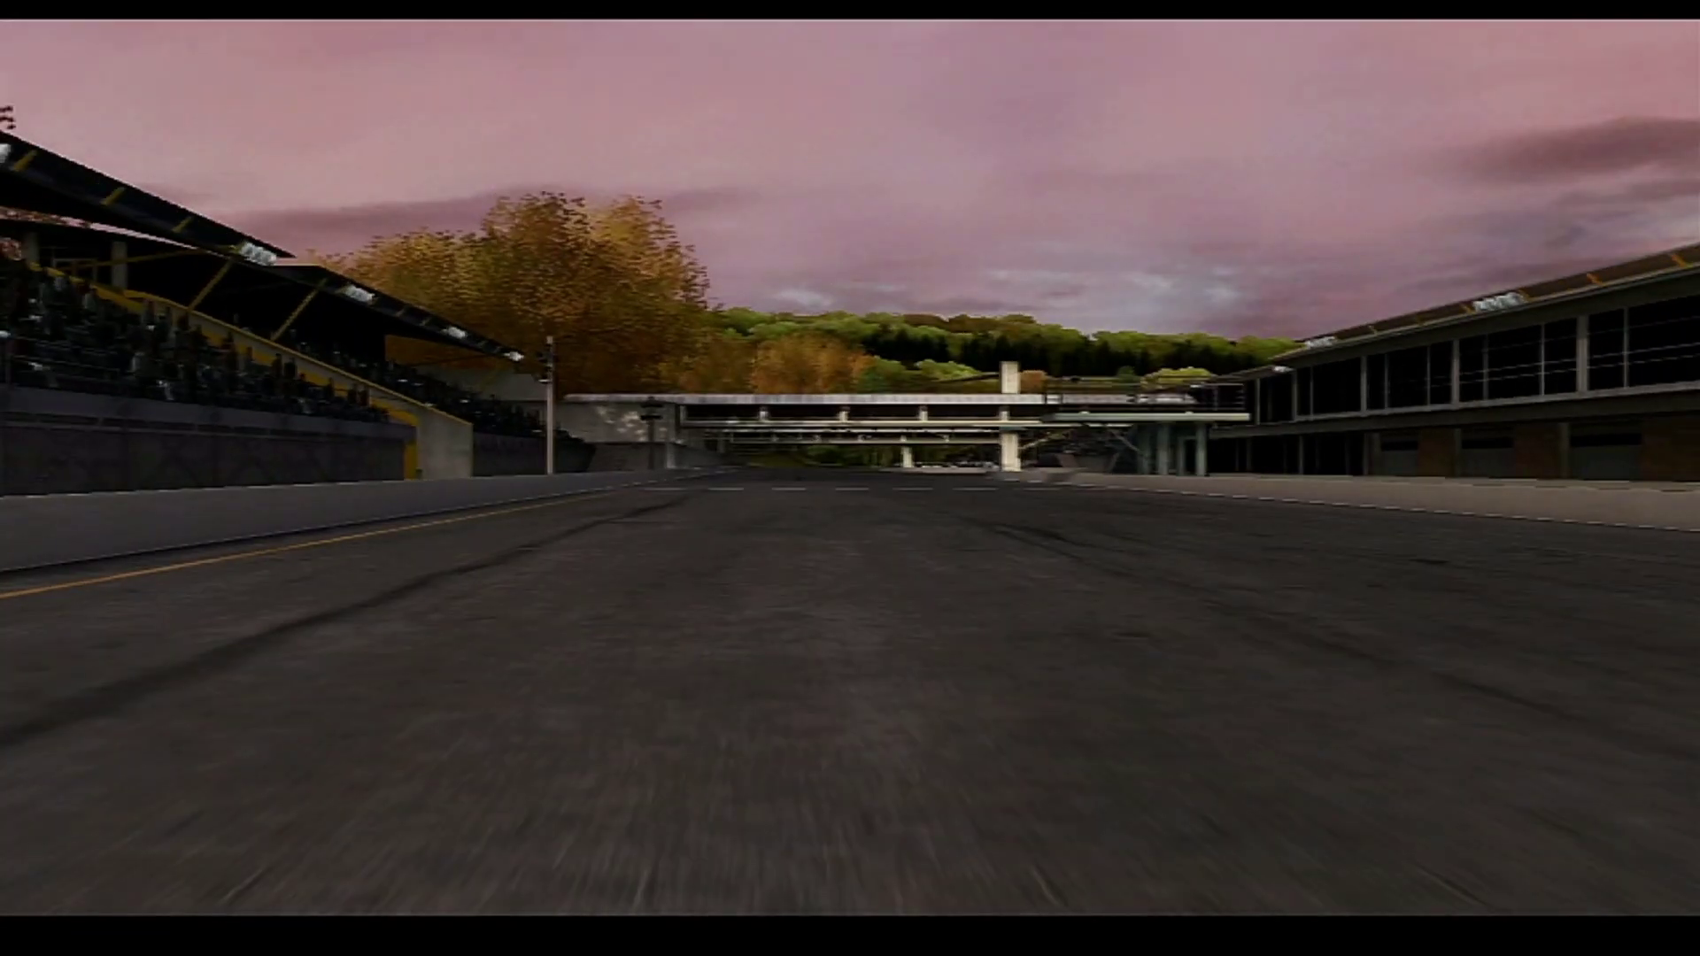